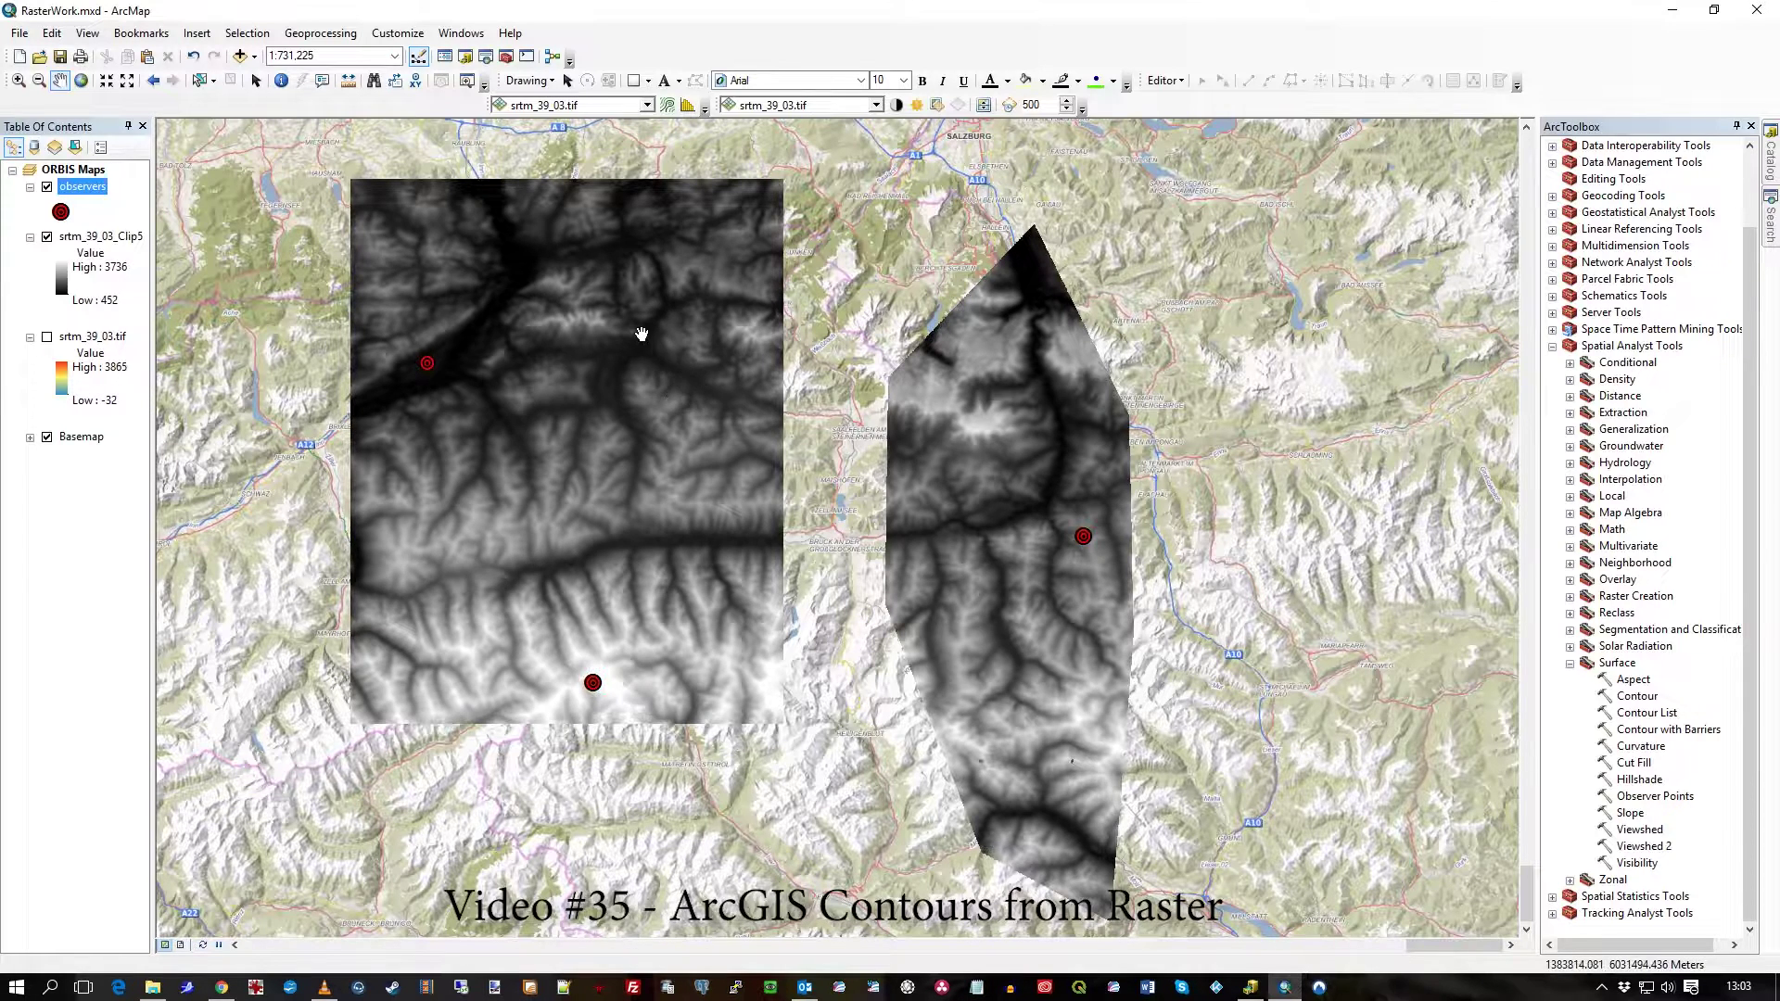
Check the installed ArcGIS Desktop version and license type in the program information, closing it when done.
left_click(511, 33)
left_click(535, 98)
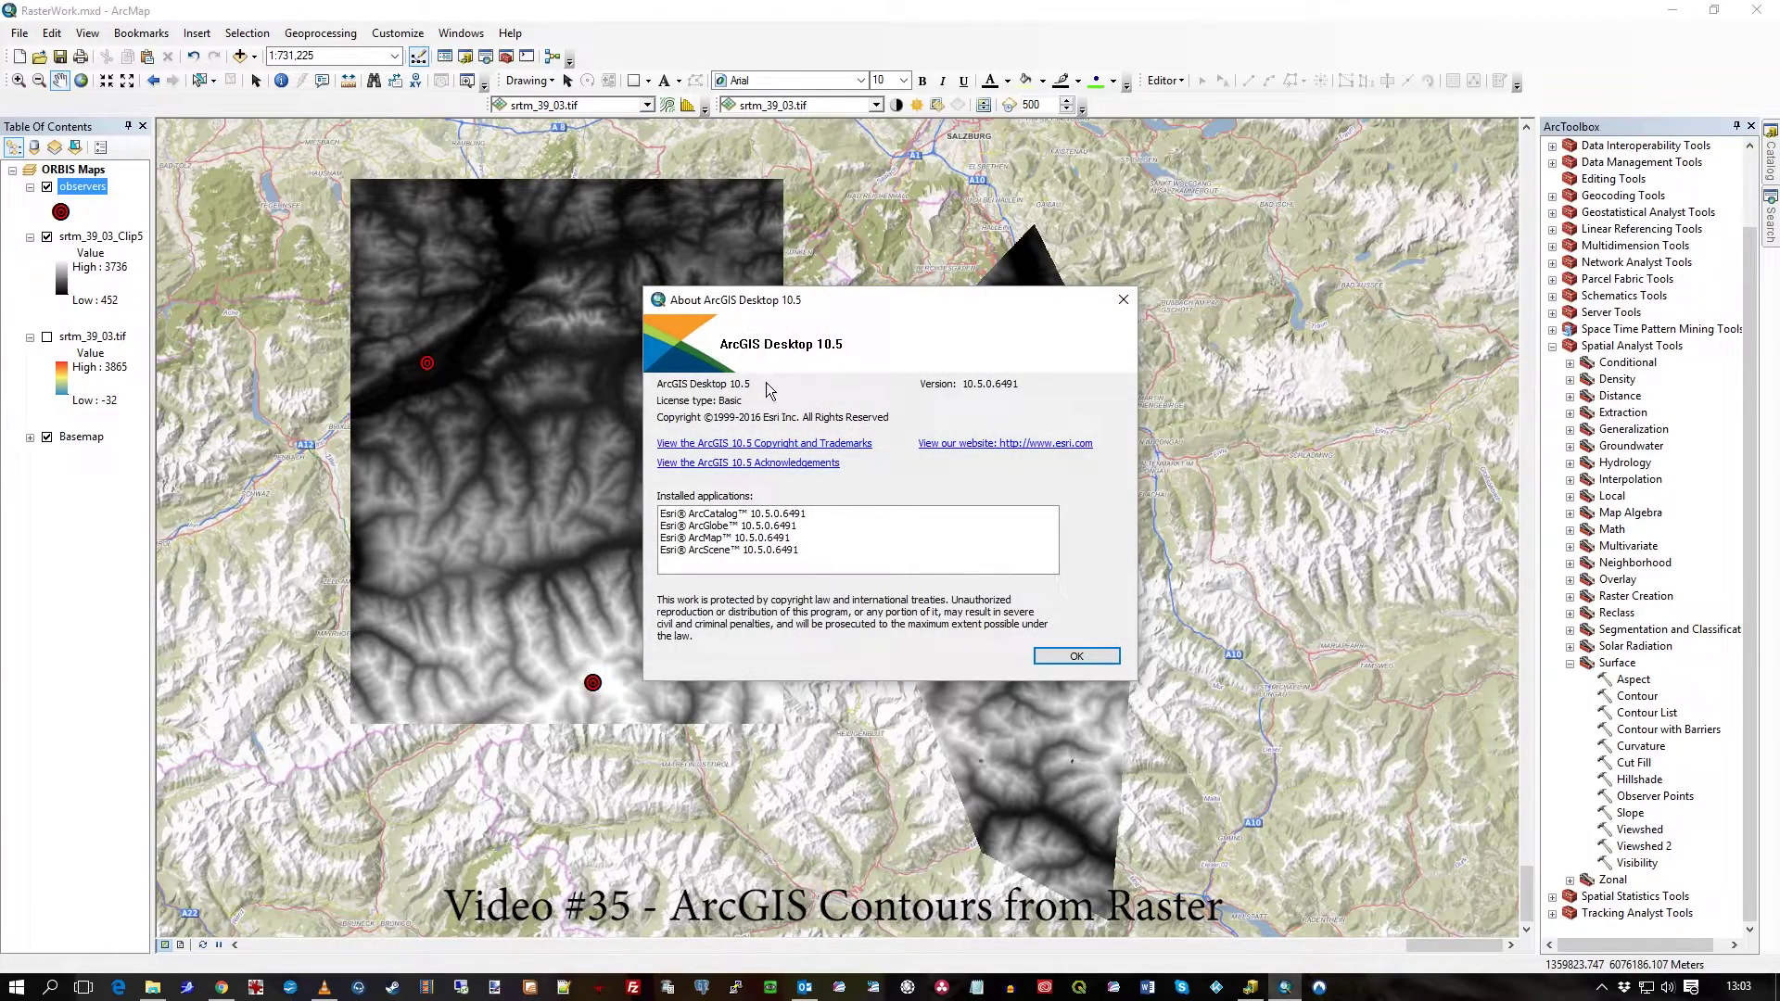
left_click(1075, 657)
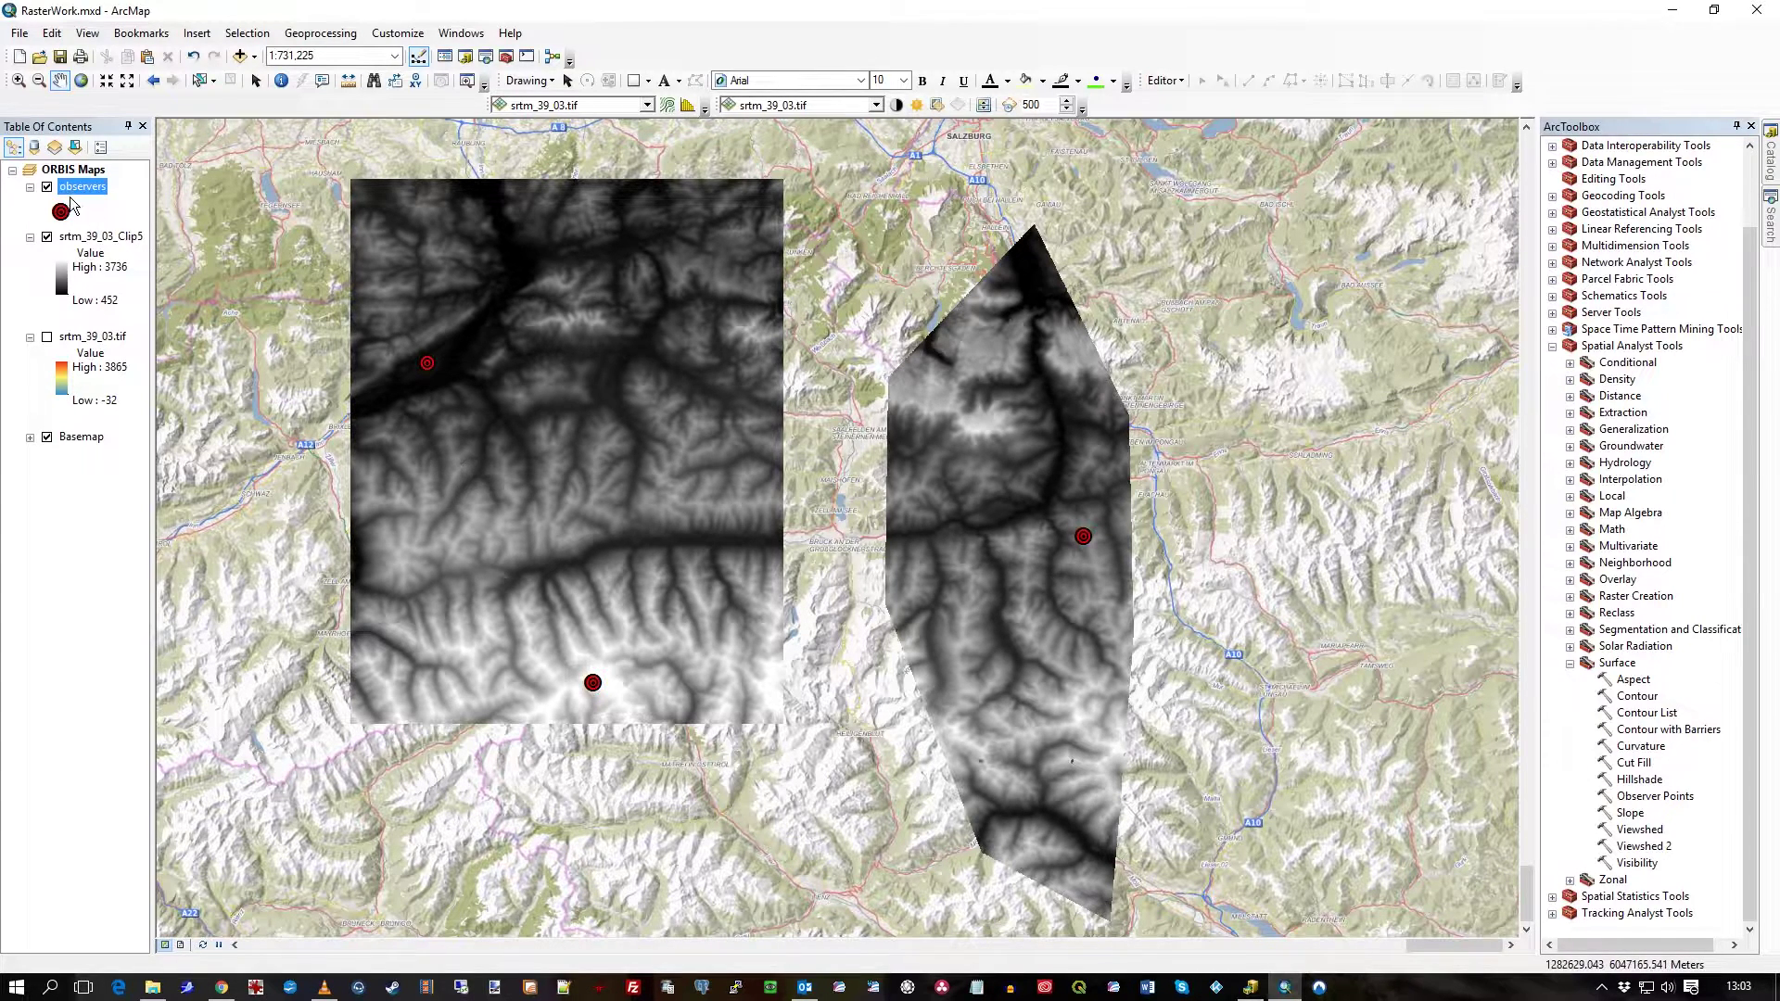
Hide the observers layer and look over the two clipped raster areas on the map.
left_click(47, 188)
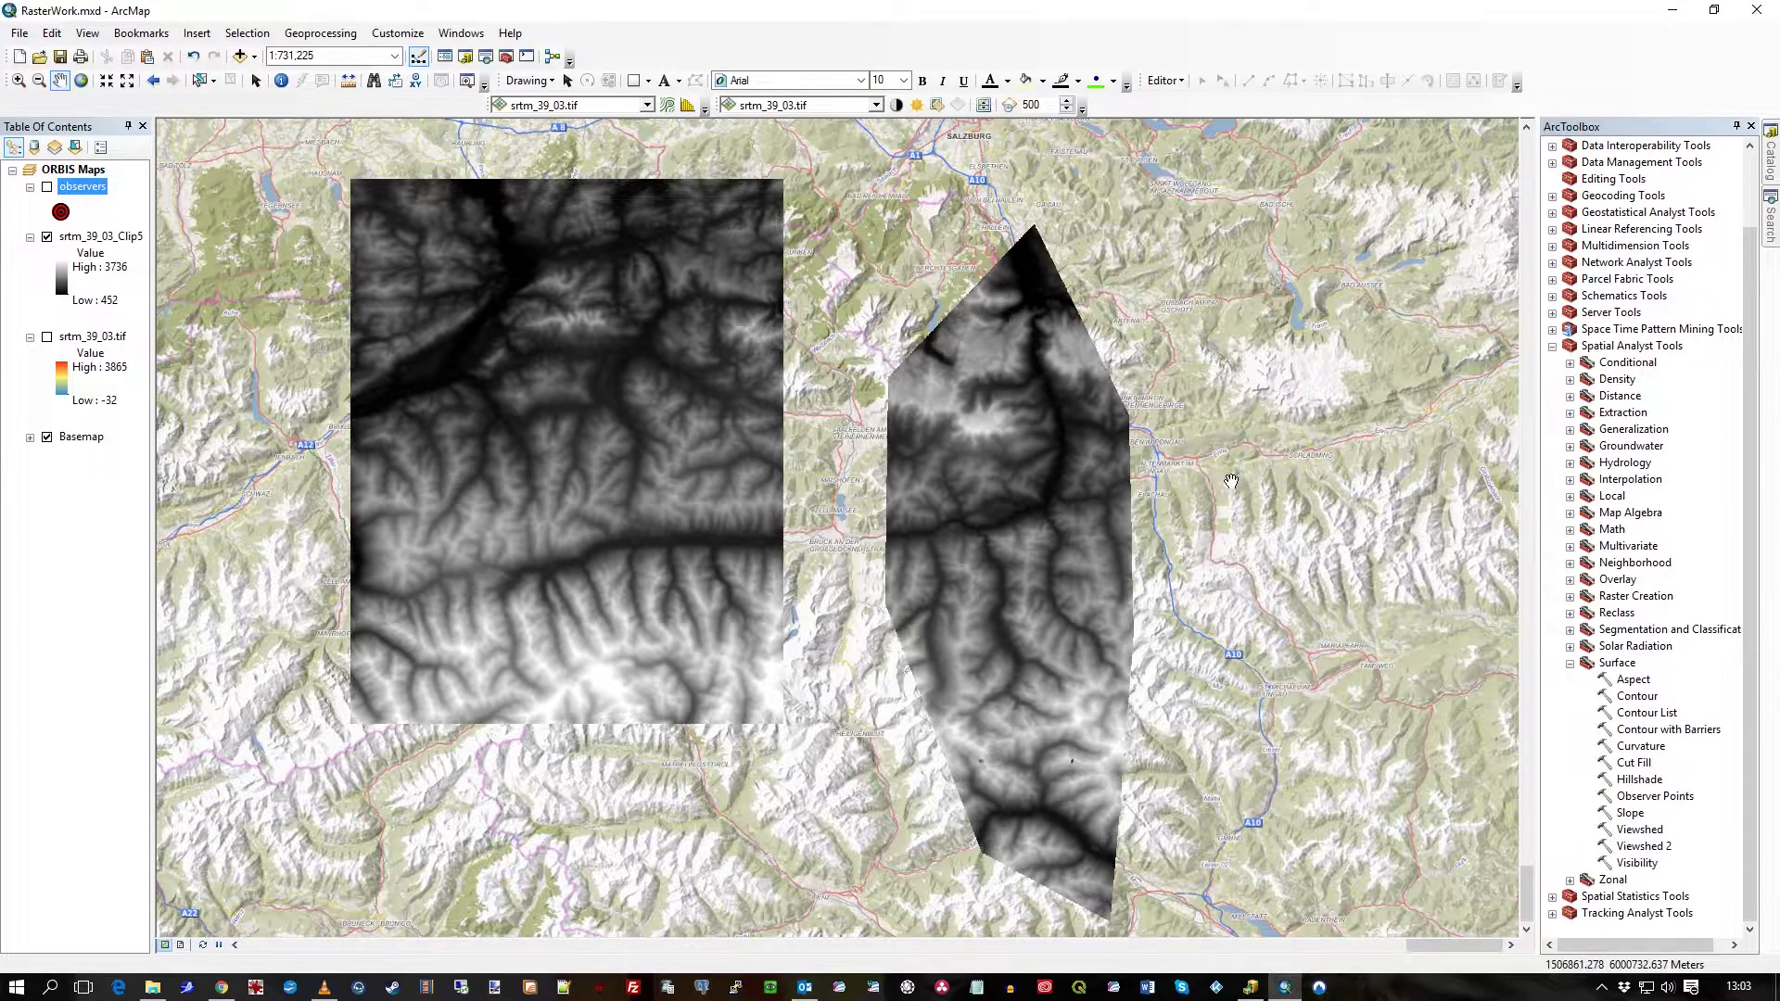
left_click_drag(851, 480, 862, 532)
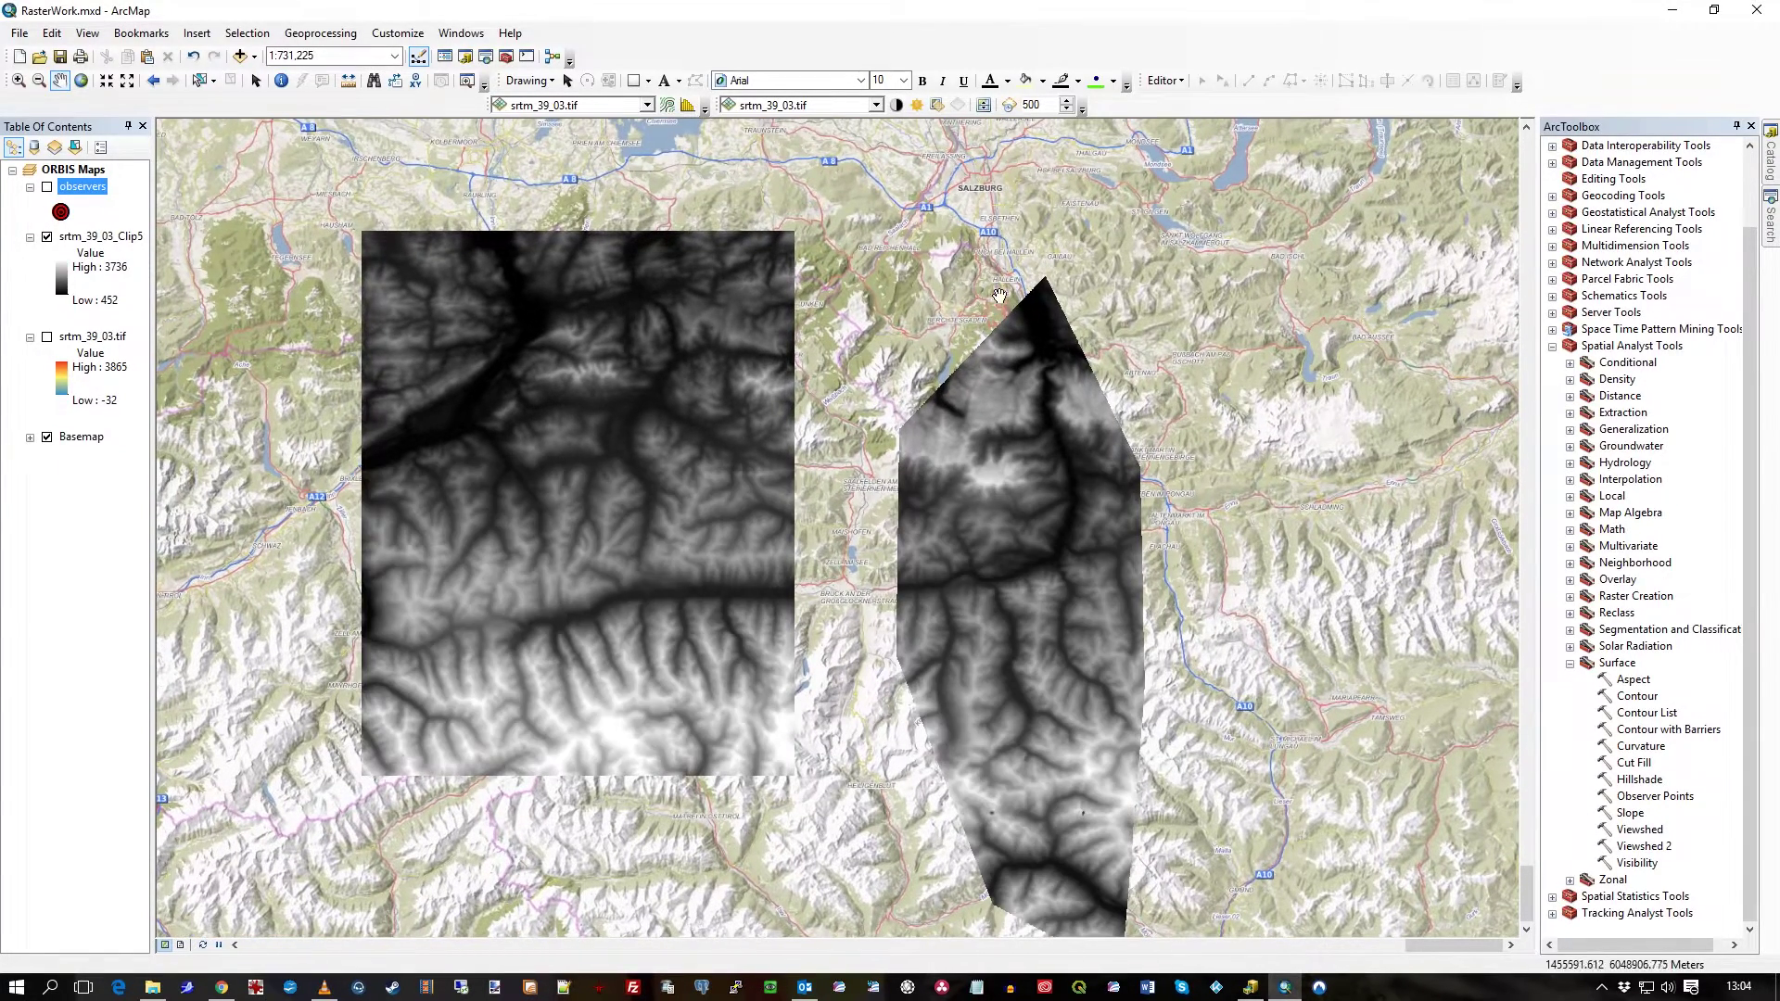
left_click_drag(1191, 461, 1171, 397)
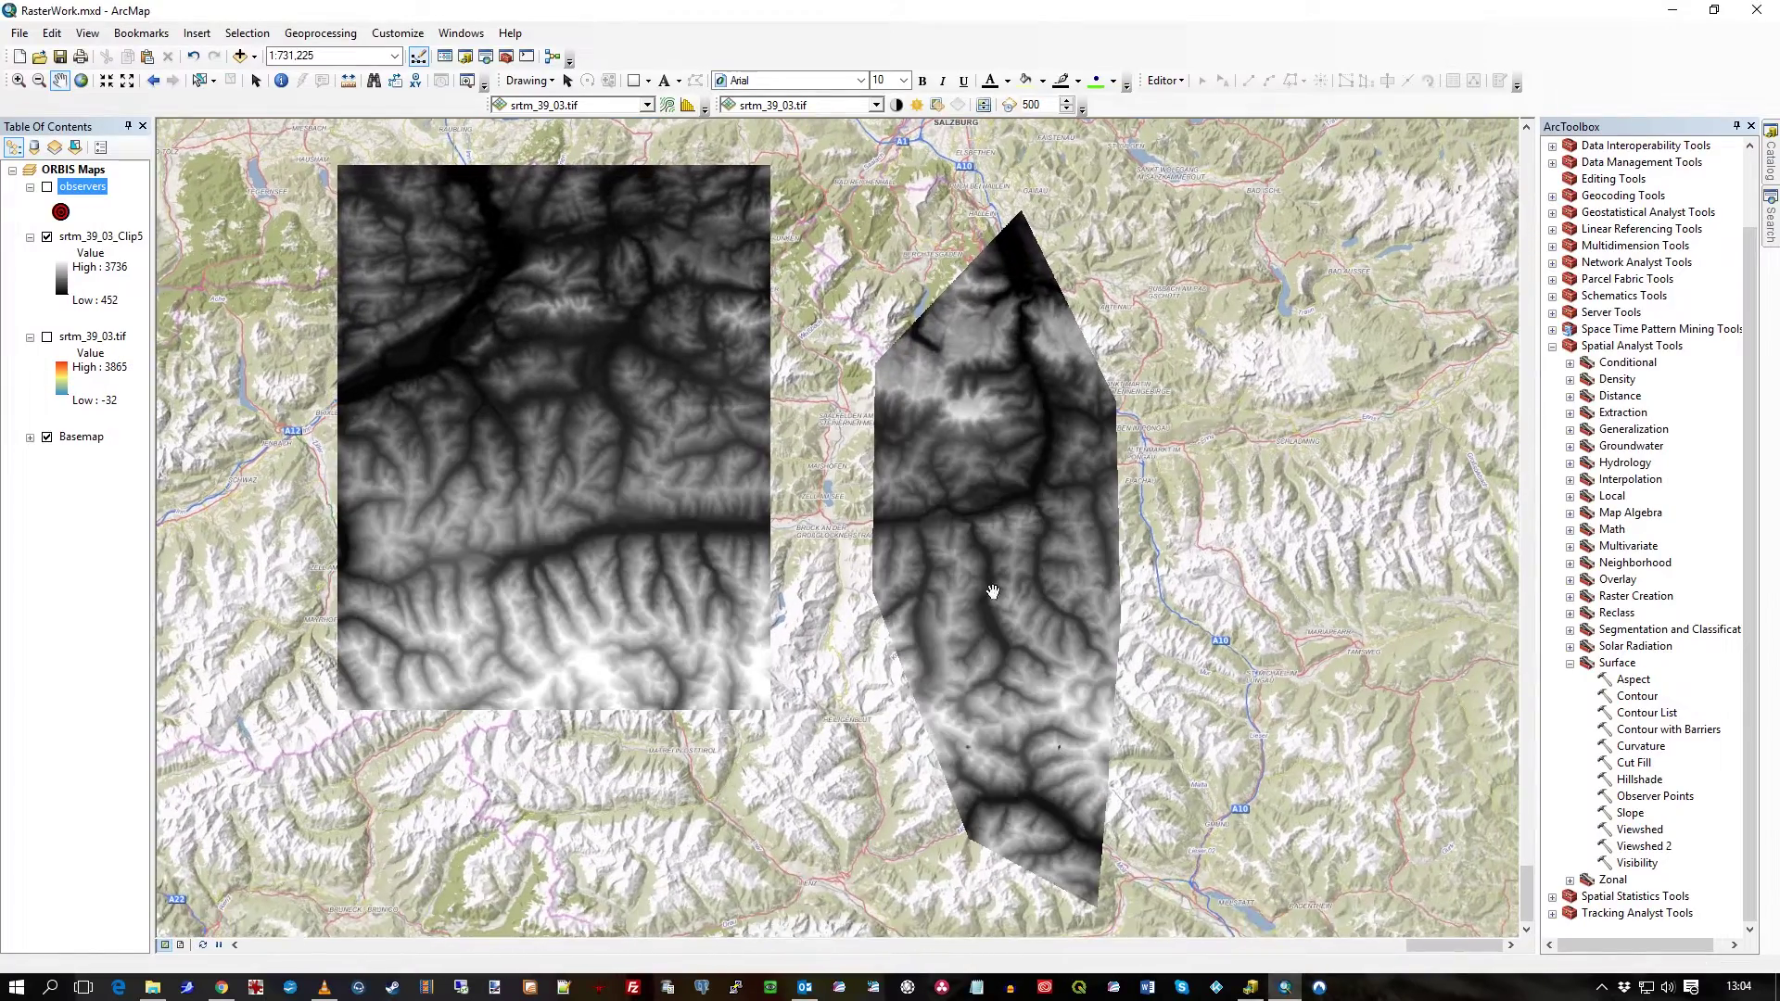
mouse_move(795, 647)
left_mouse_down()
mouse_move(825, 683)
mouse_move(824, 655)
left_mouse_up()
left_click_drag(1227, 576, 1246, 754)
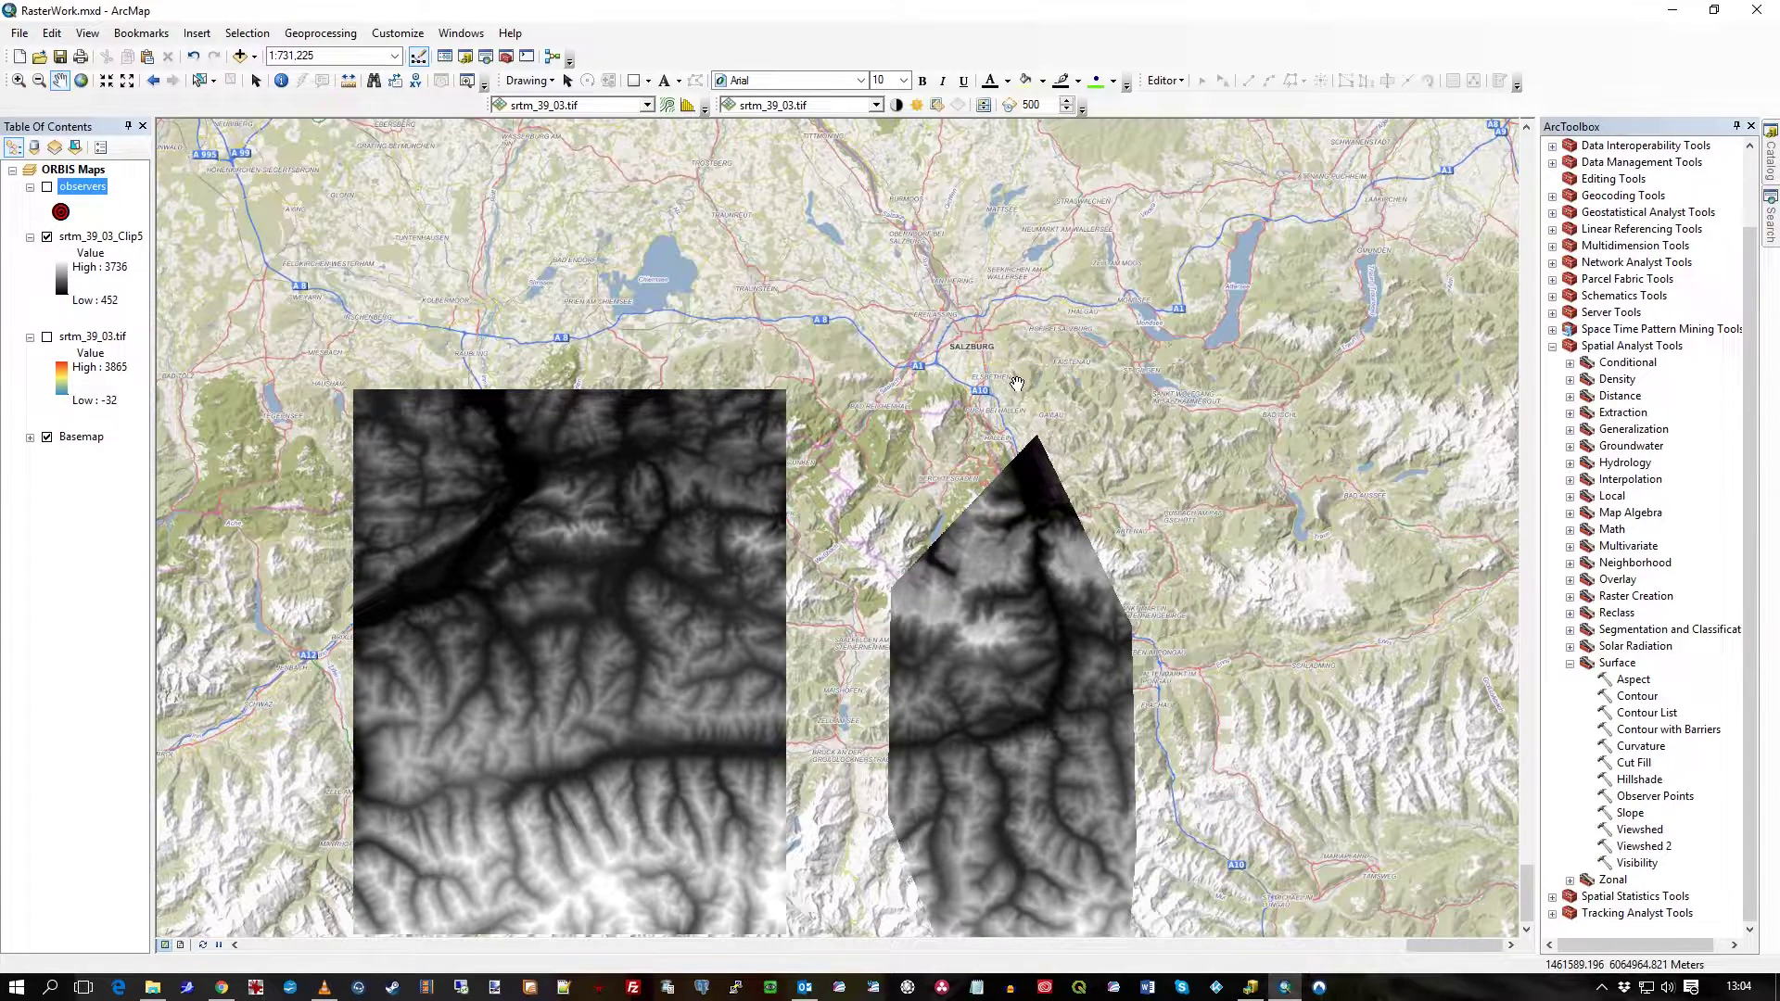
left_click_drag(1179, 612, 1115, 401)
left_click_drag(1128, 586, 1219, 573)
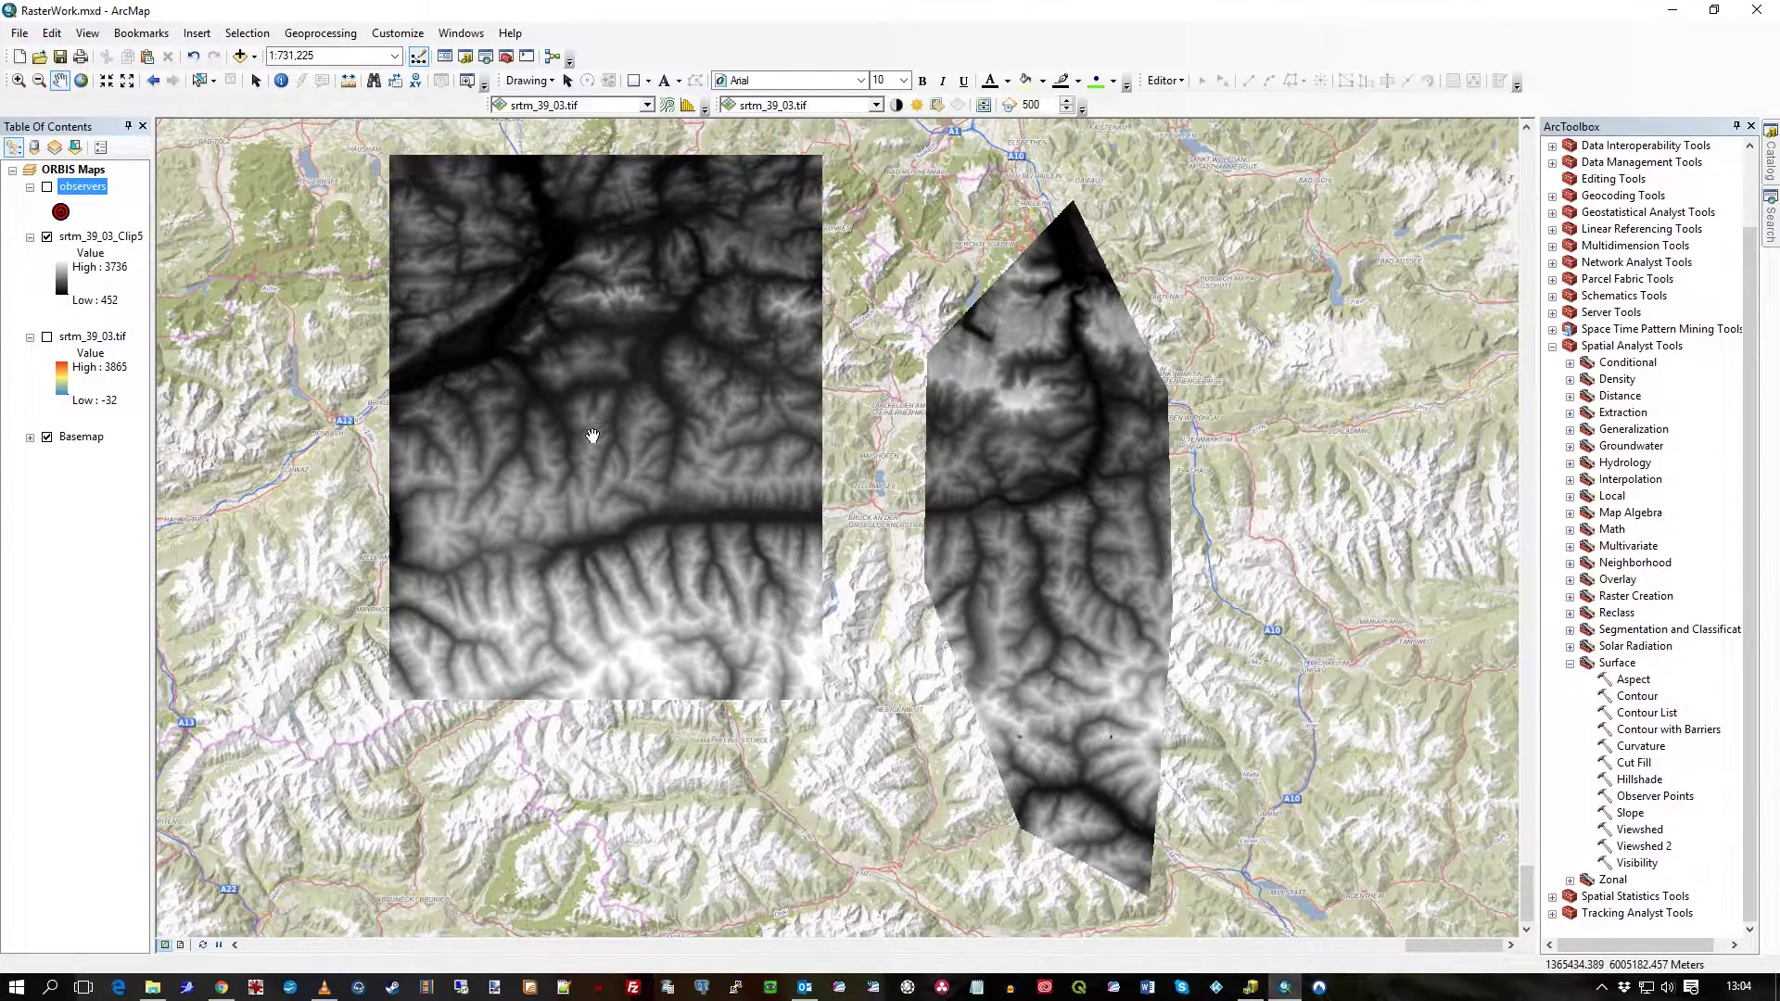
Compare the extent of the srtm_39_03_Clip5 raster with the full srtm_39_03.tif raster, leaving the full raster hidden.
left_click(104, 237)
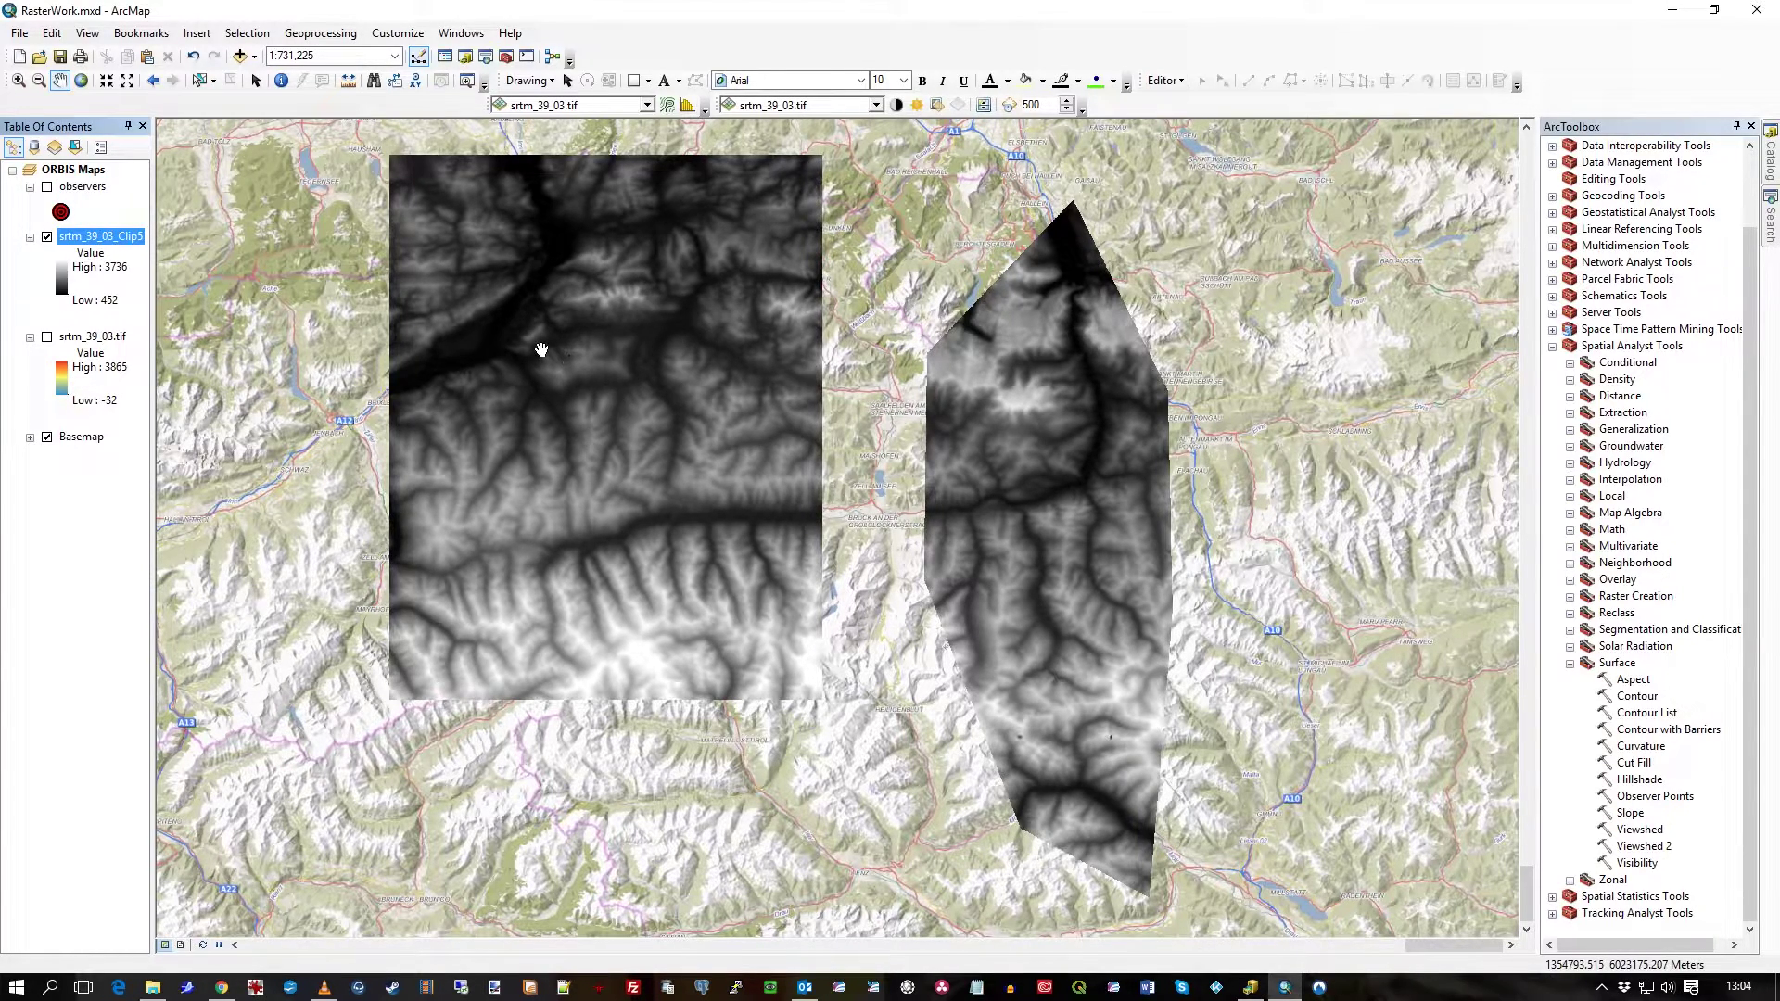
left_click(47, 338)
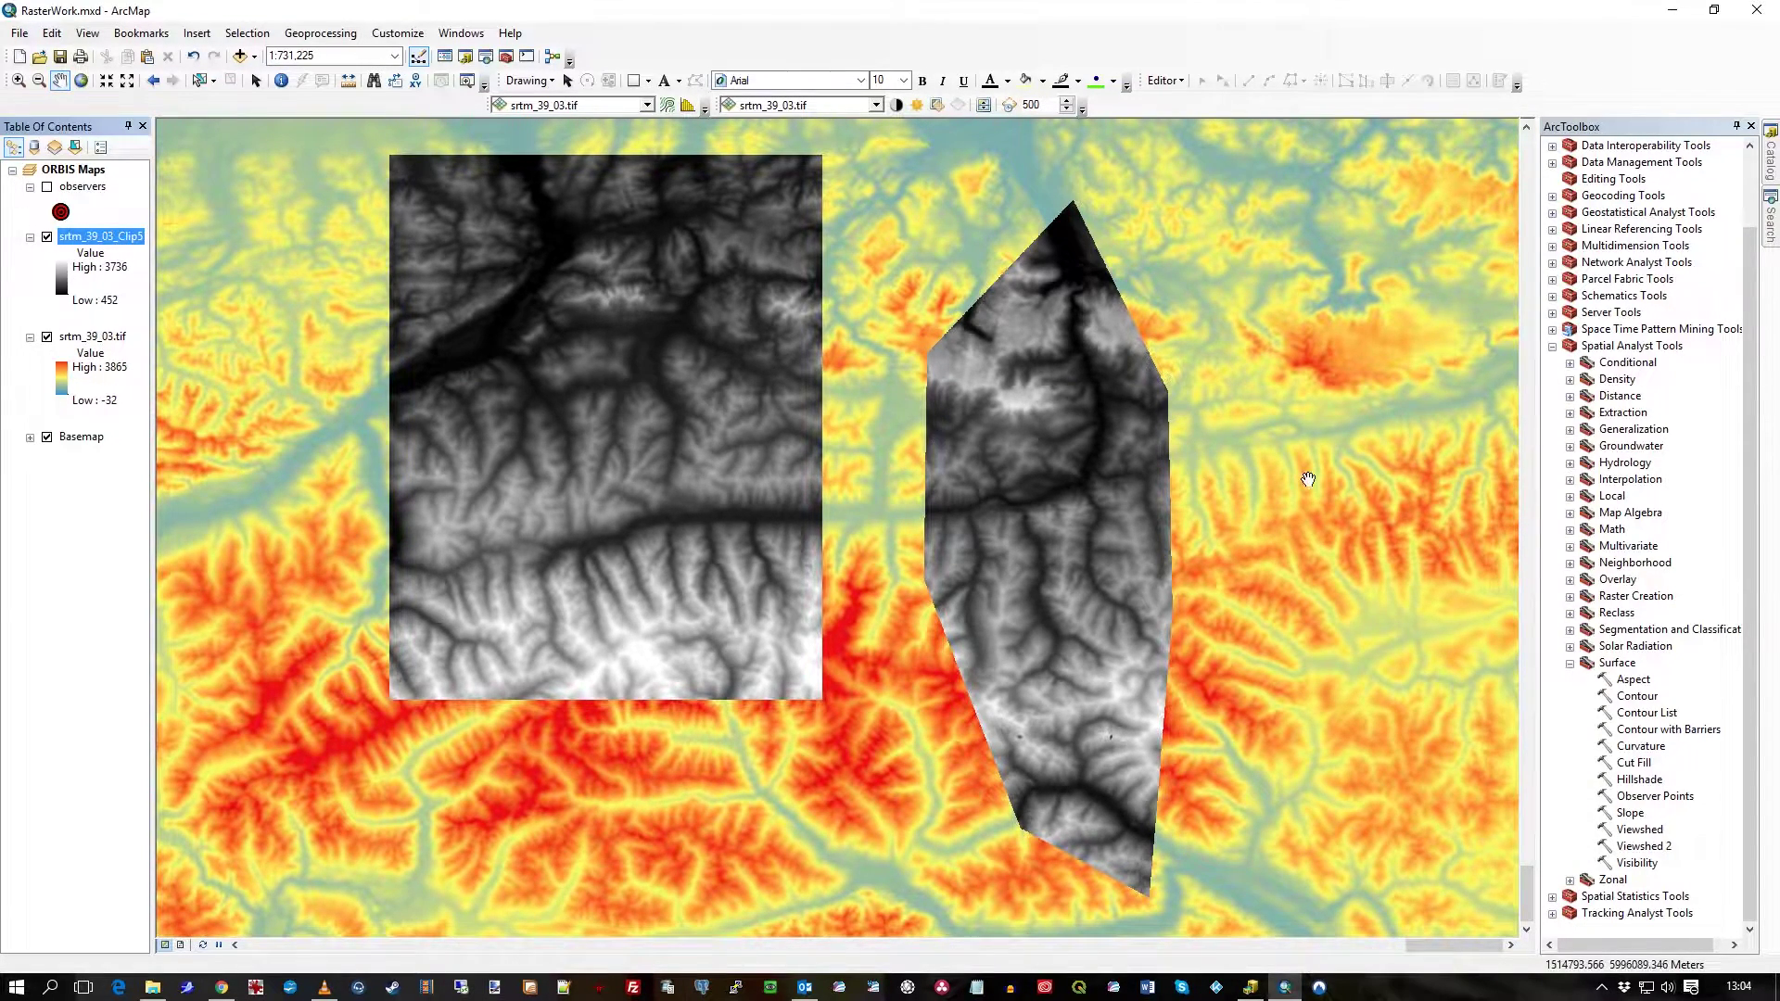
left_click(48, 337)
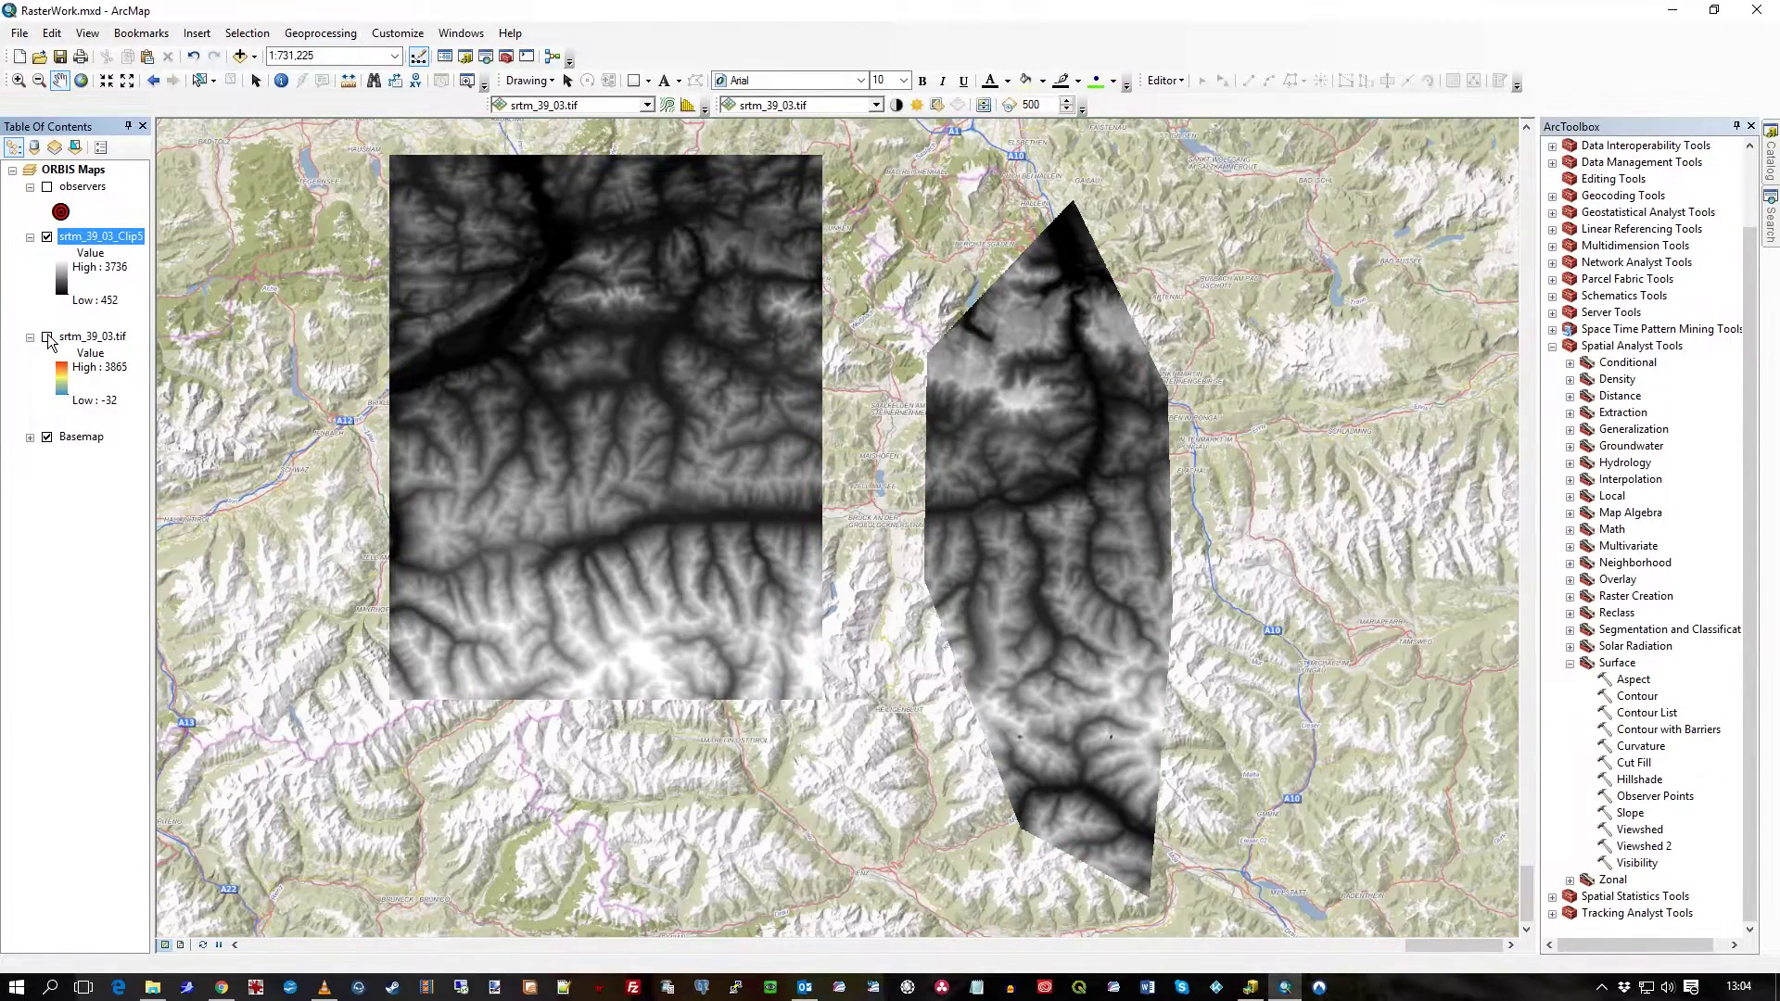
left_click(47, 337)
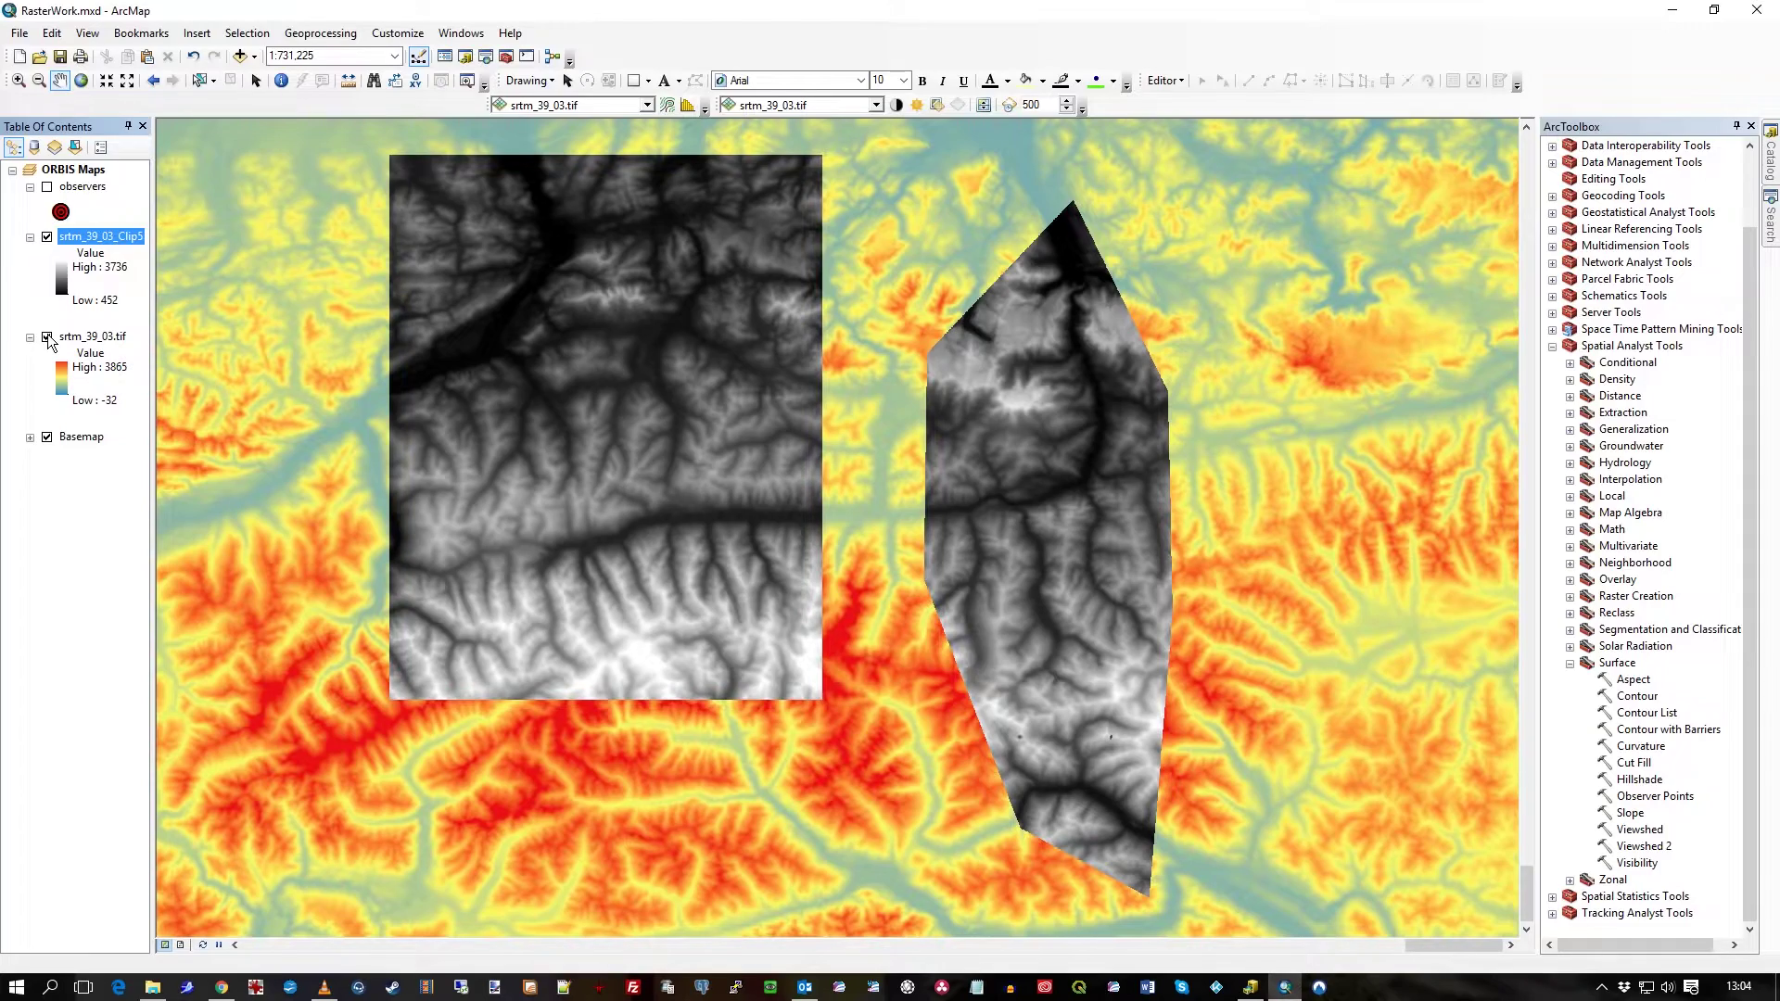
left_click(48, 338)
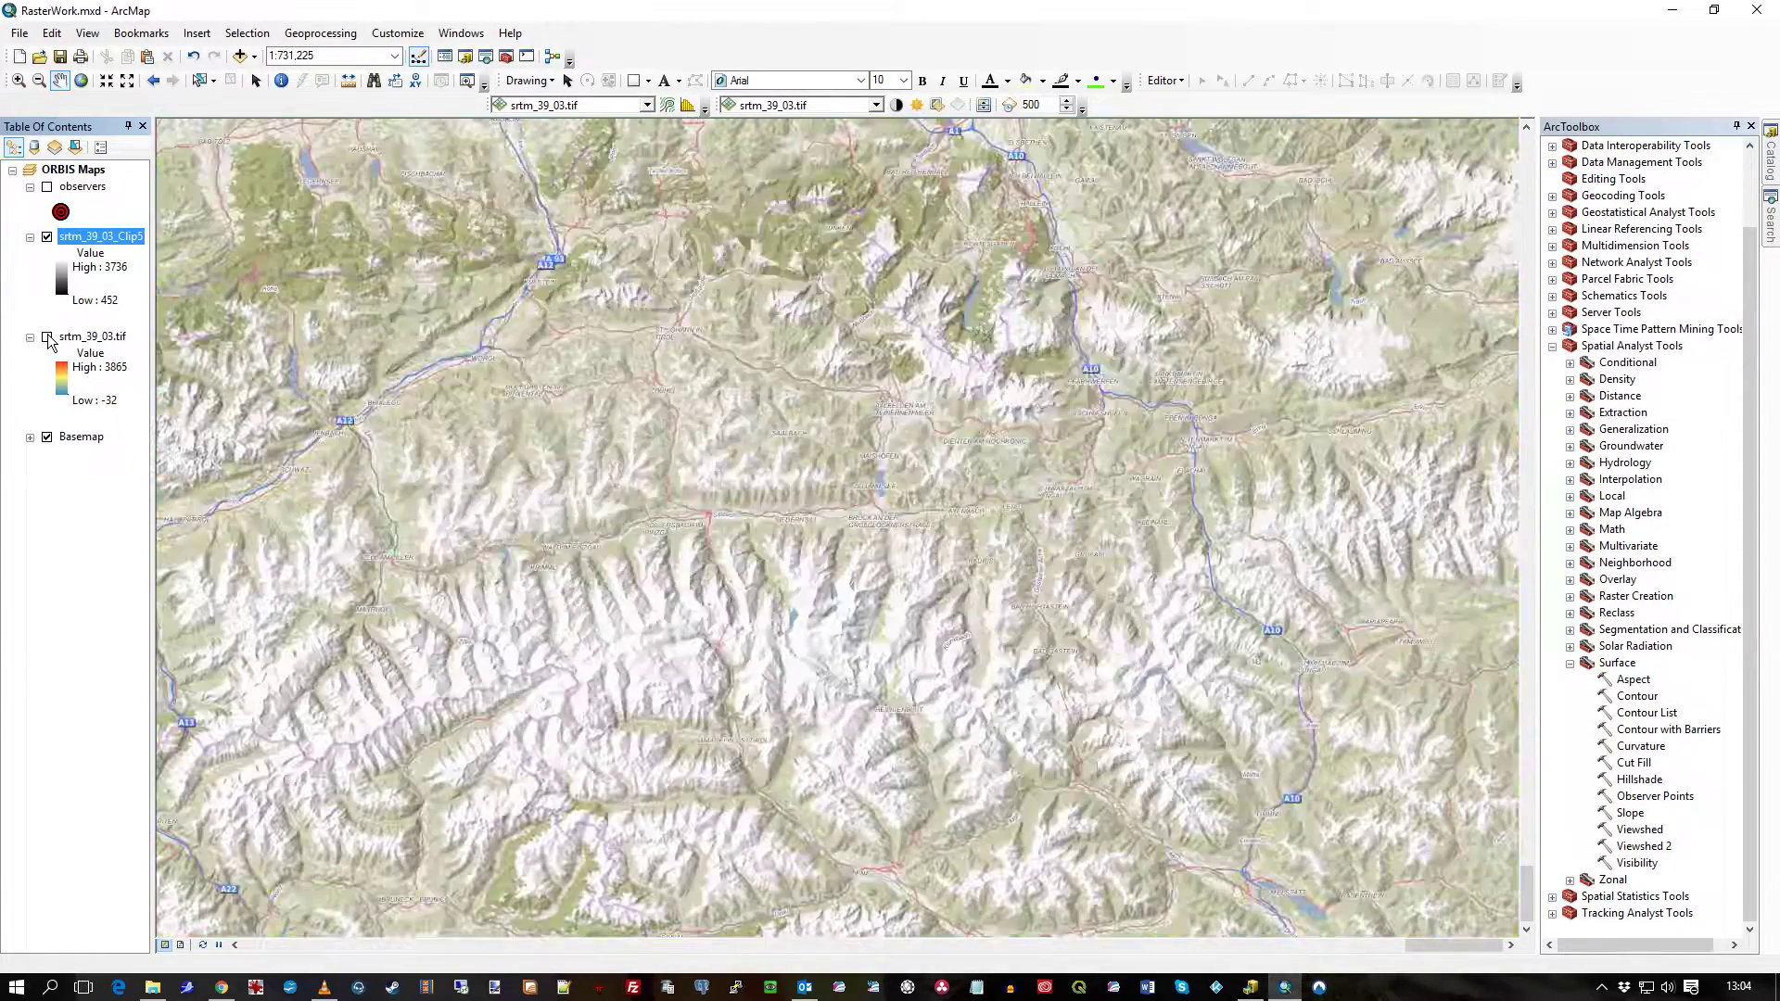
left_click_drag(1330, 489, 1329, 500)
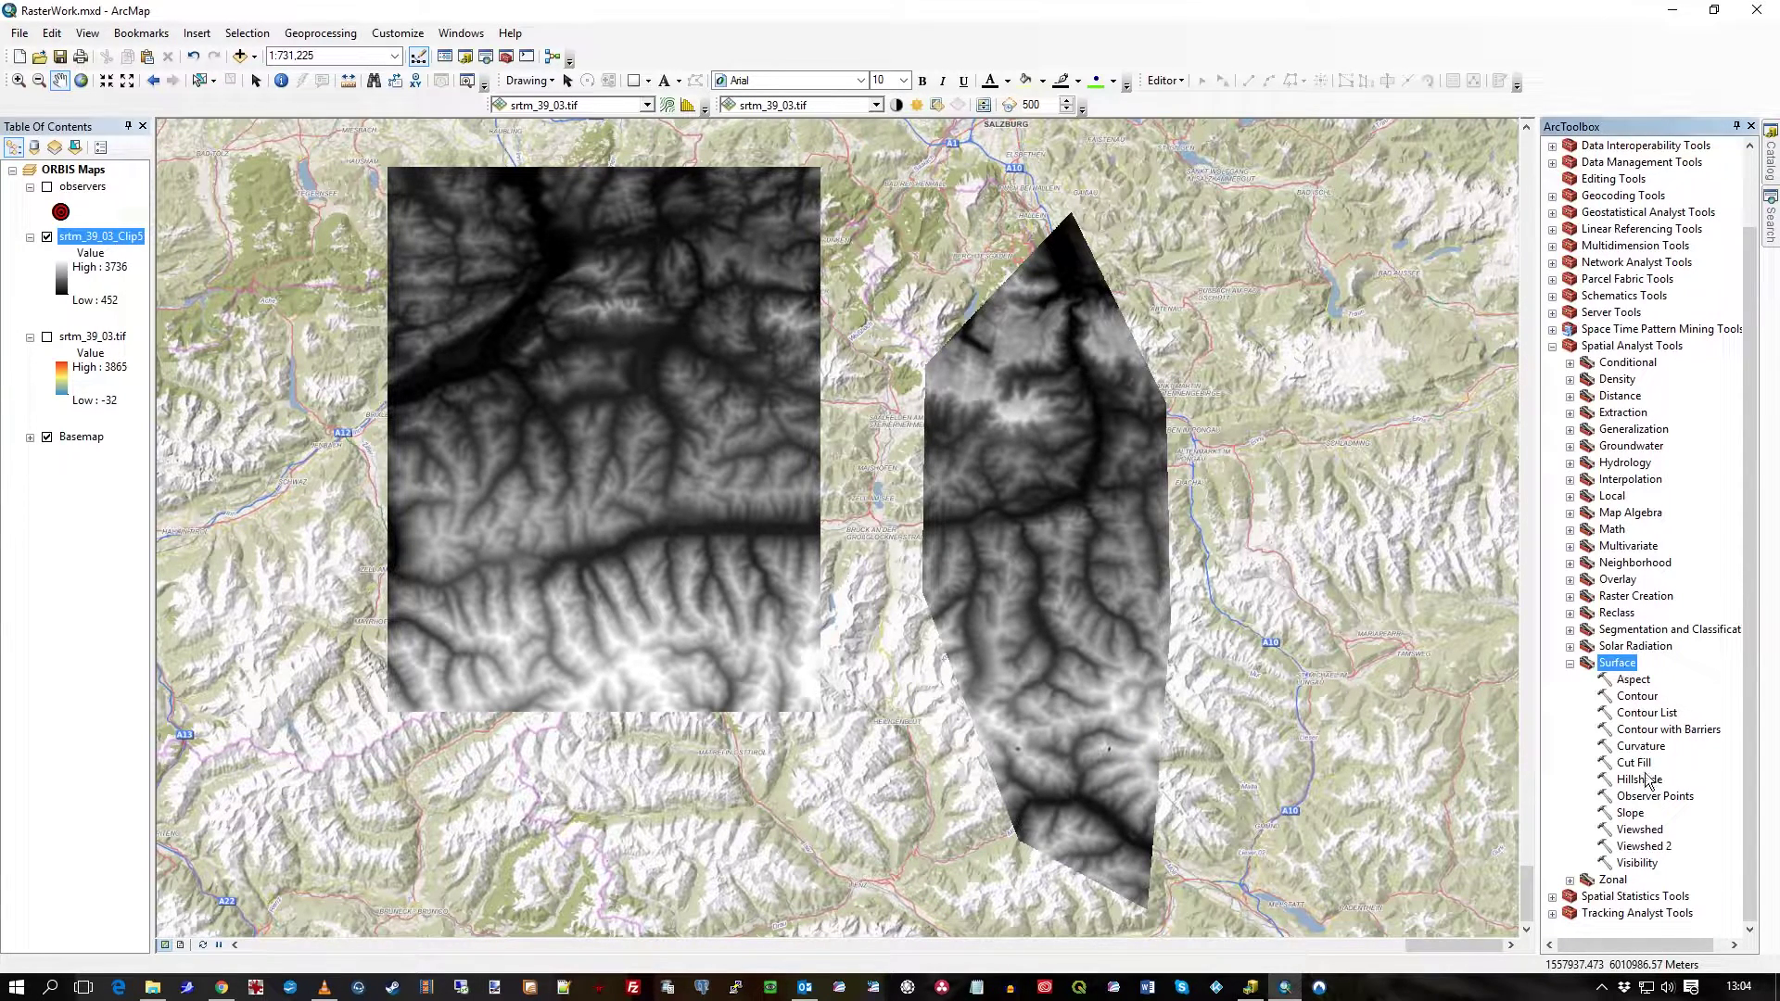
Set up the Spatial Analyst Contour tool with srtm_39_03_Clip5 as the input raster and a contour interval of 500.
left_click(1637, 697)
double_click(1637, 697)
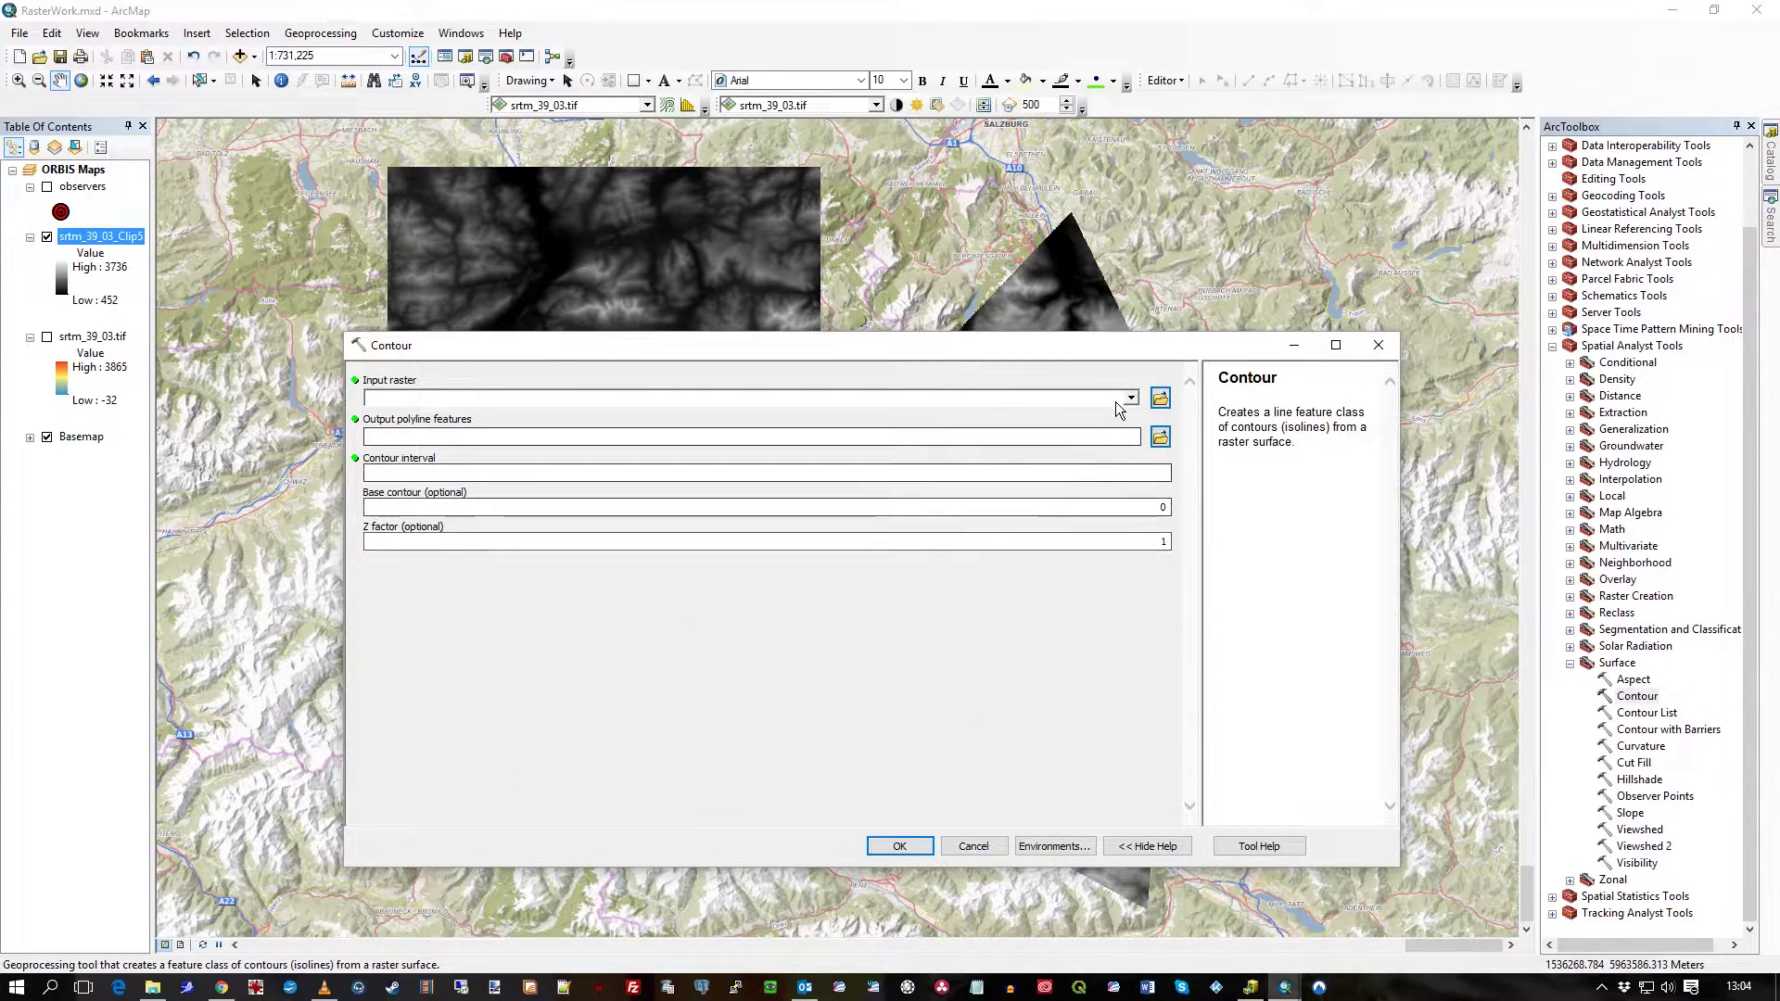
left_click(1132, 399)
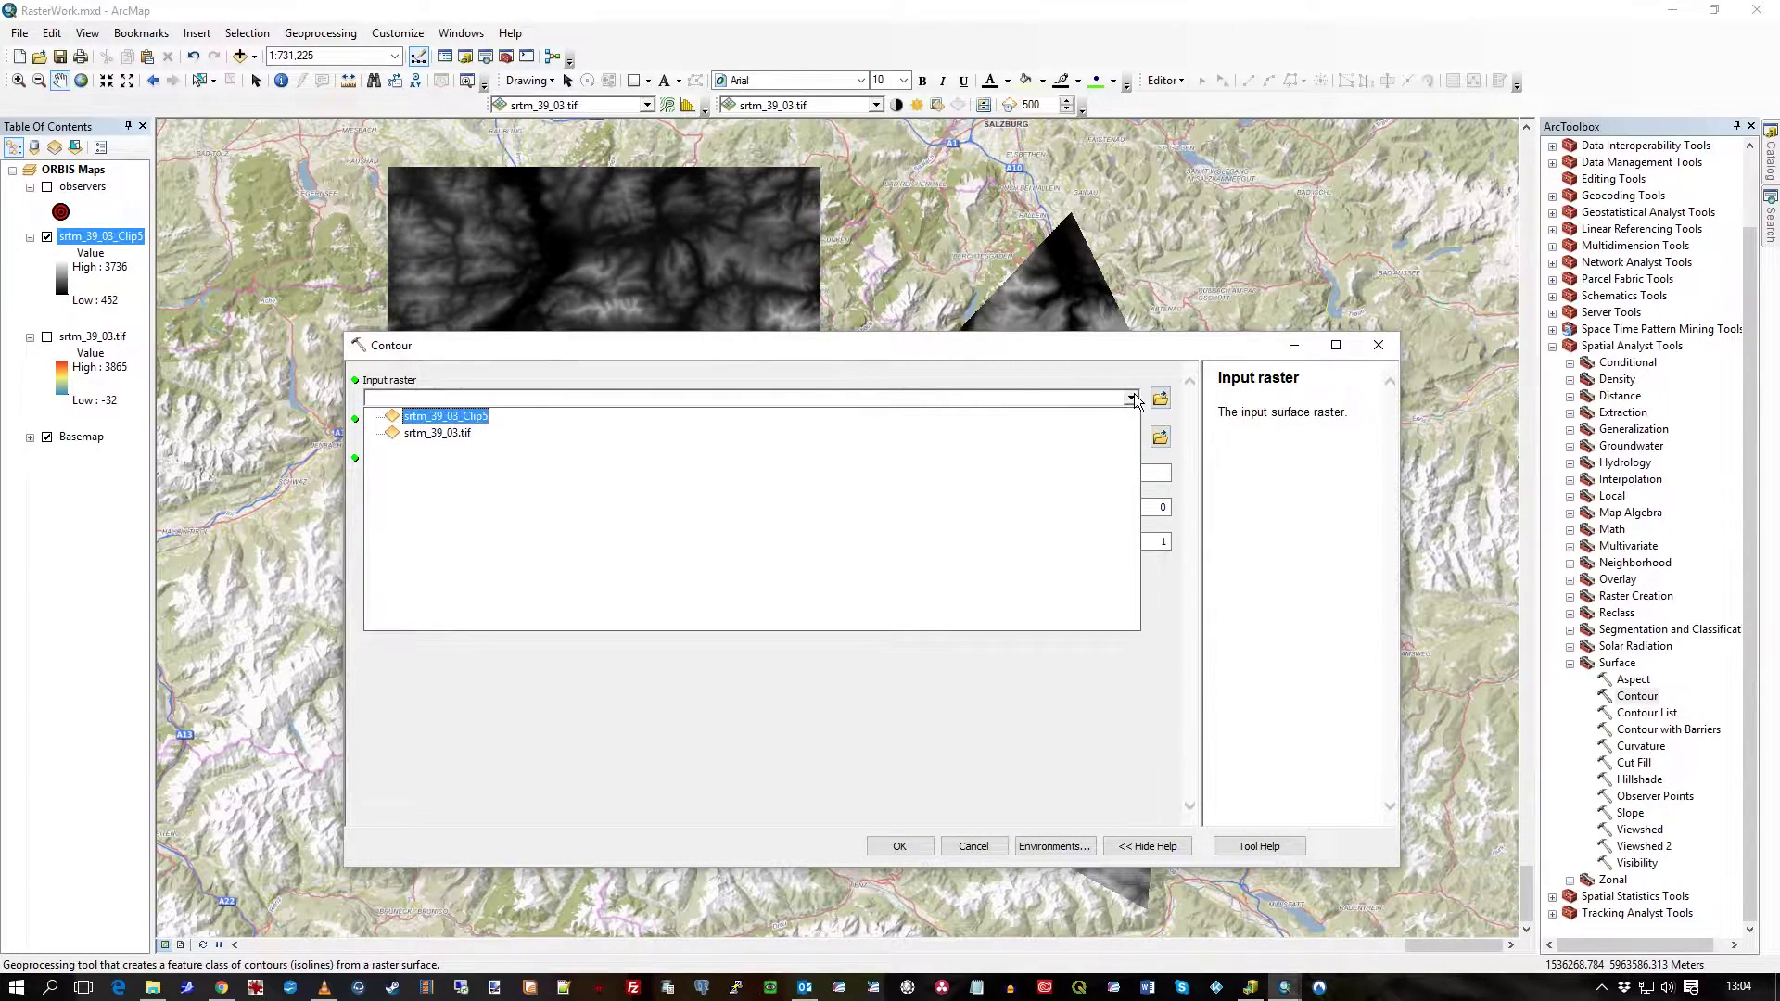
left_click(465, 417)
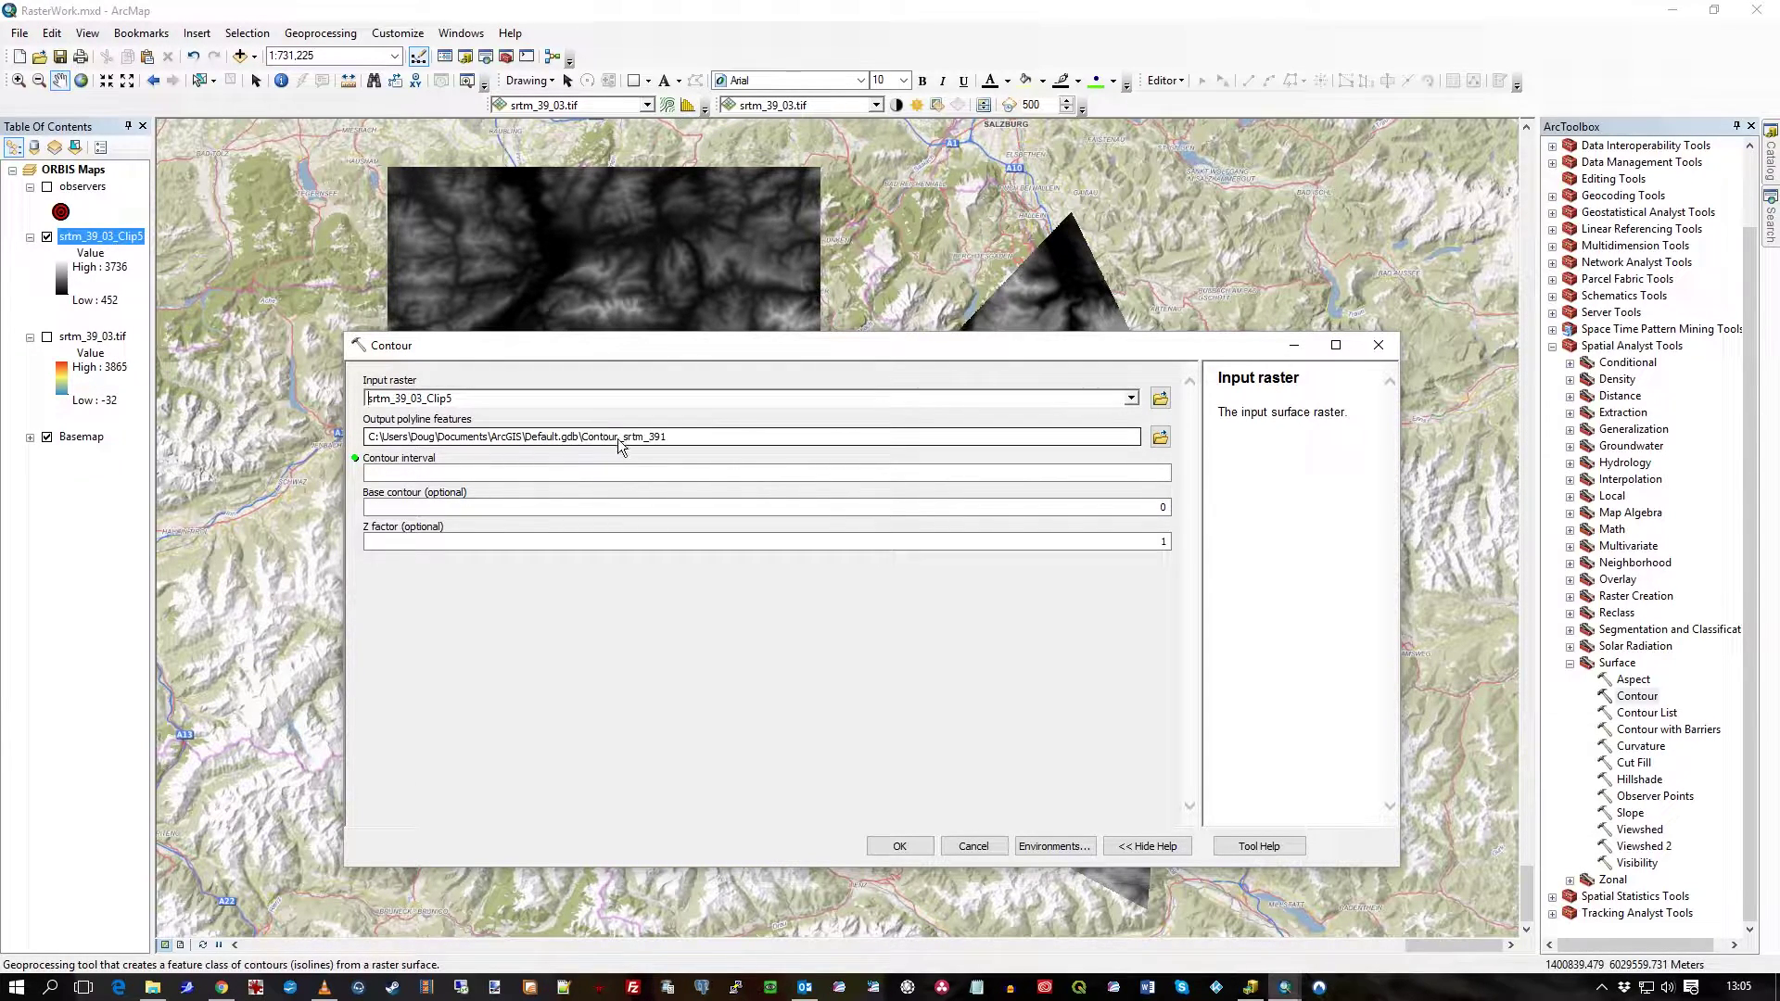
left_click(695, 437)
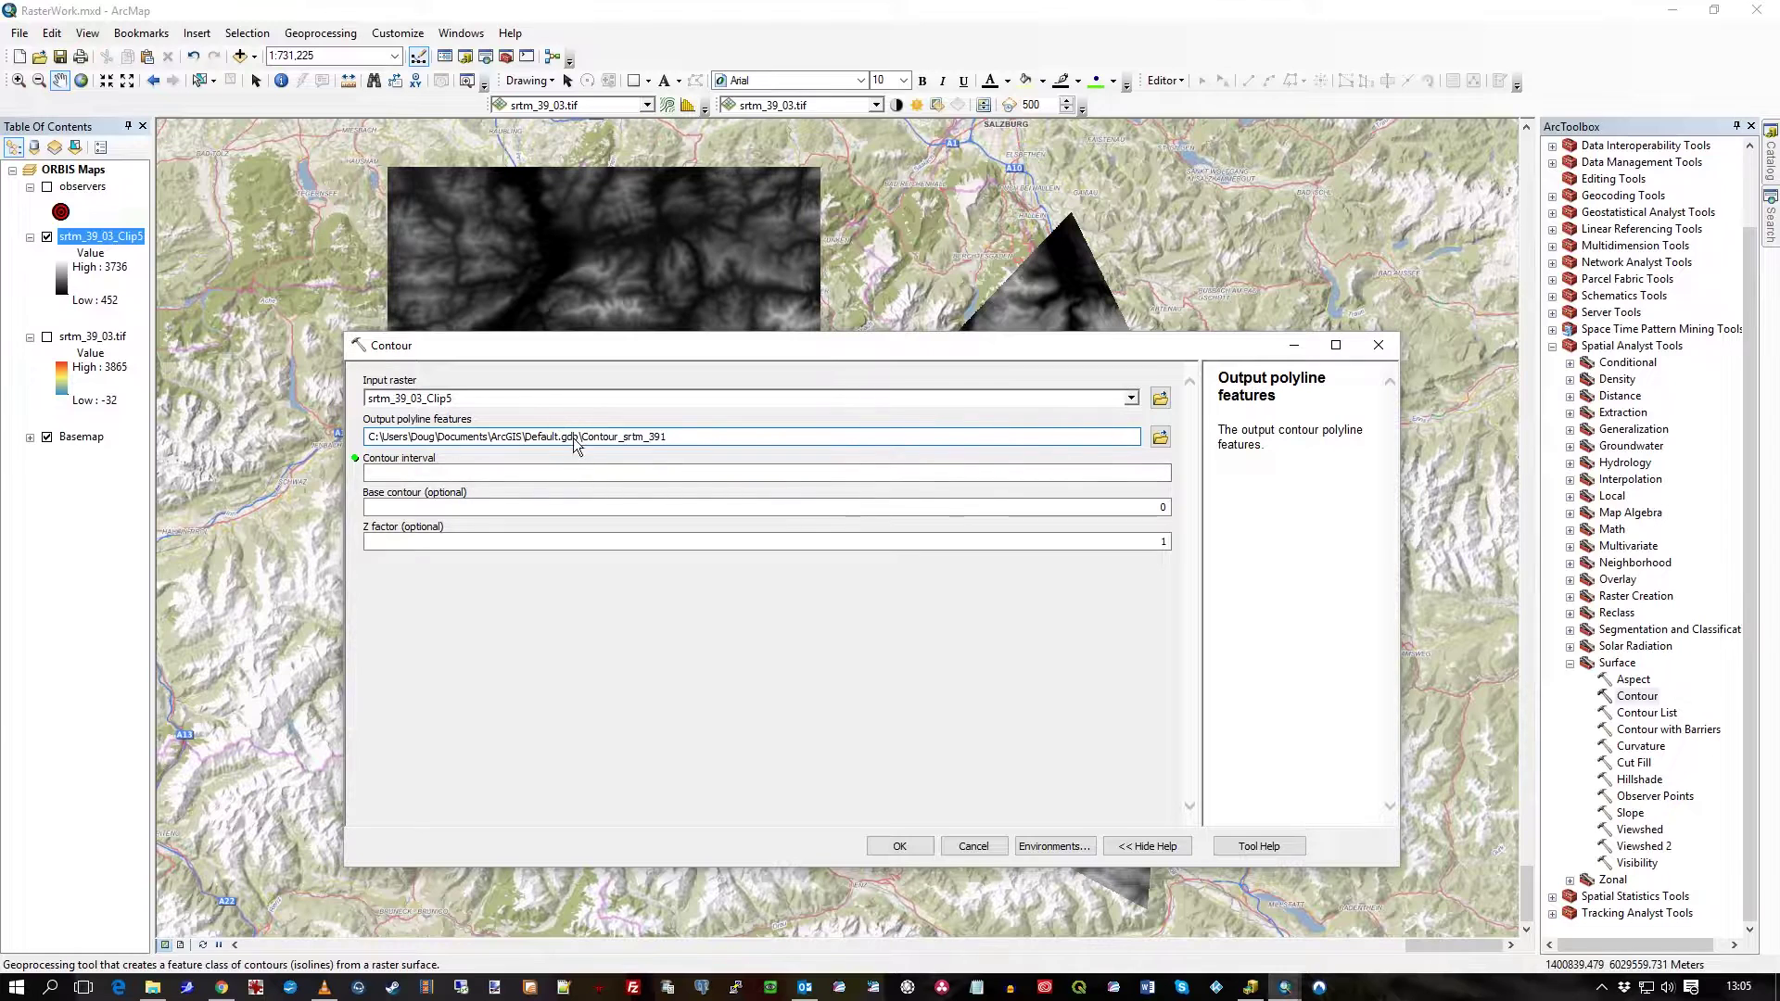
left_click(452, 476)
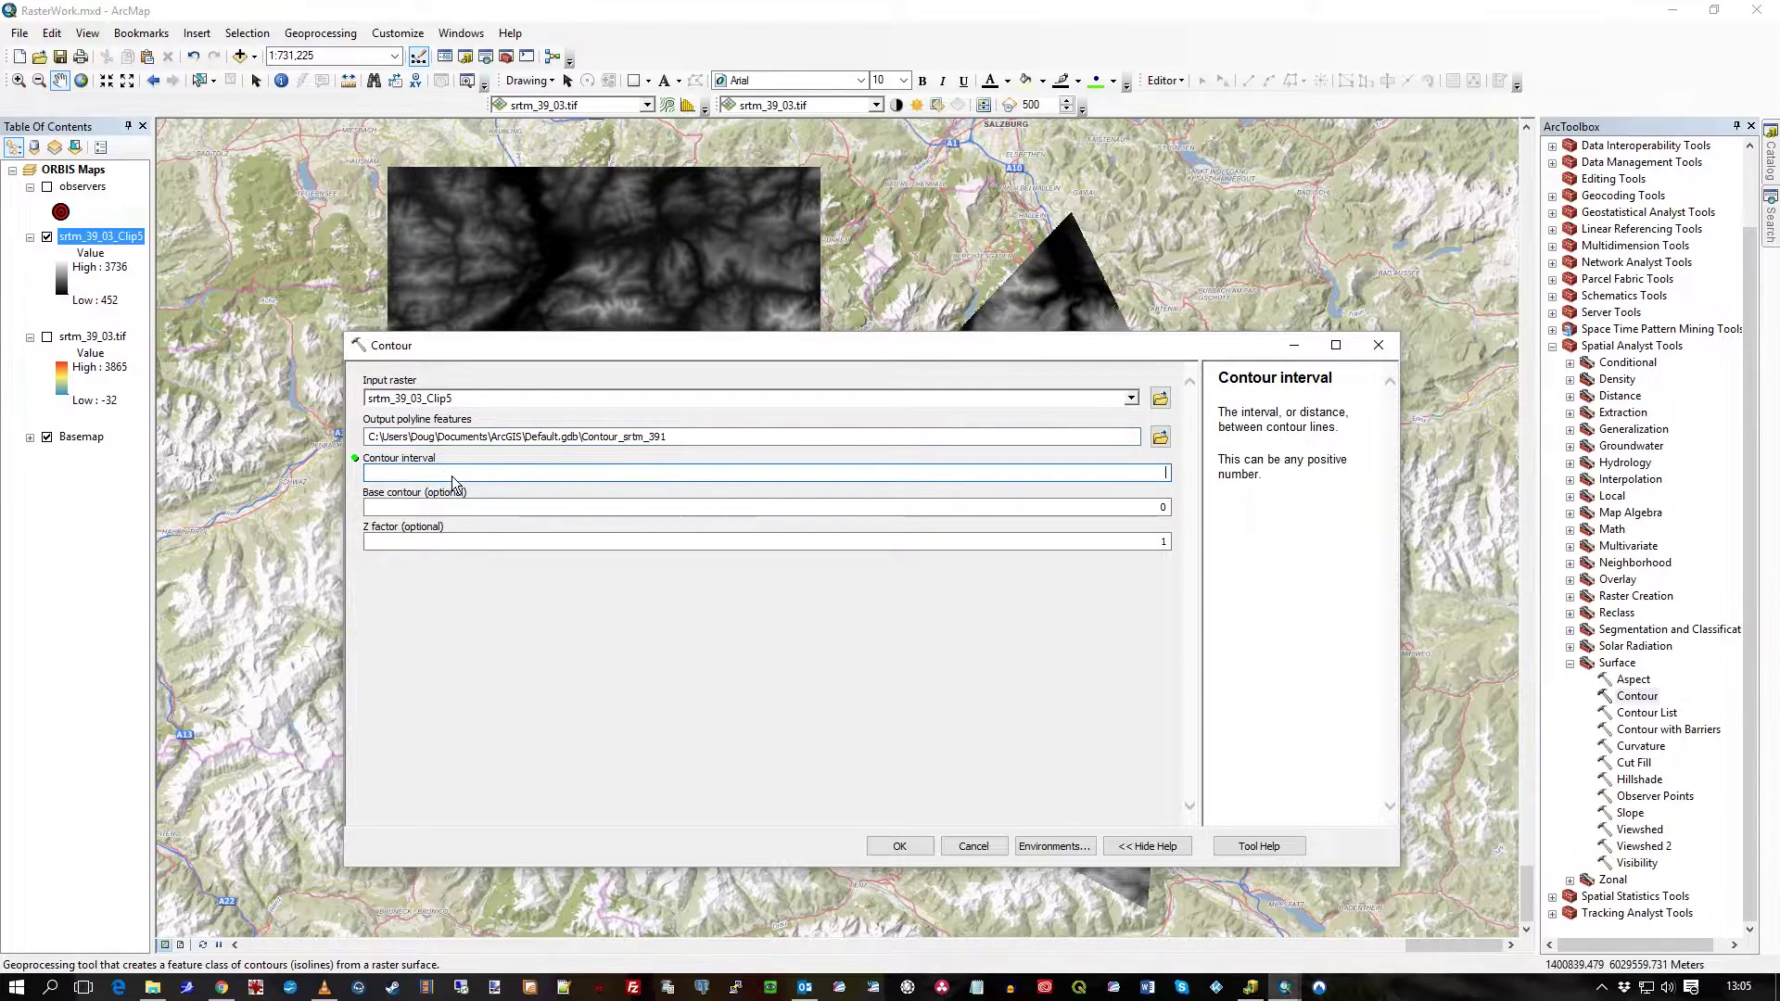
type("500")
Read the Contour tool's help on the base contour and the Z factor unit conversion.
left_click(1153, 509)
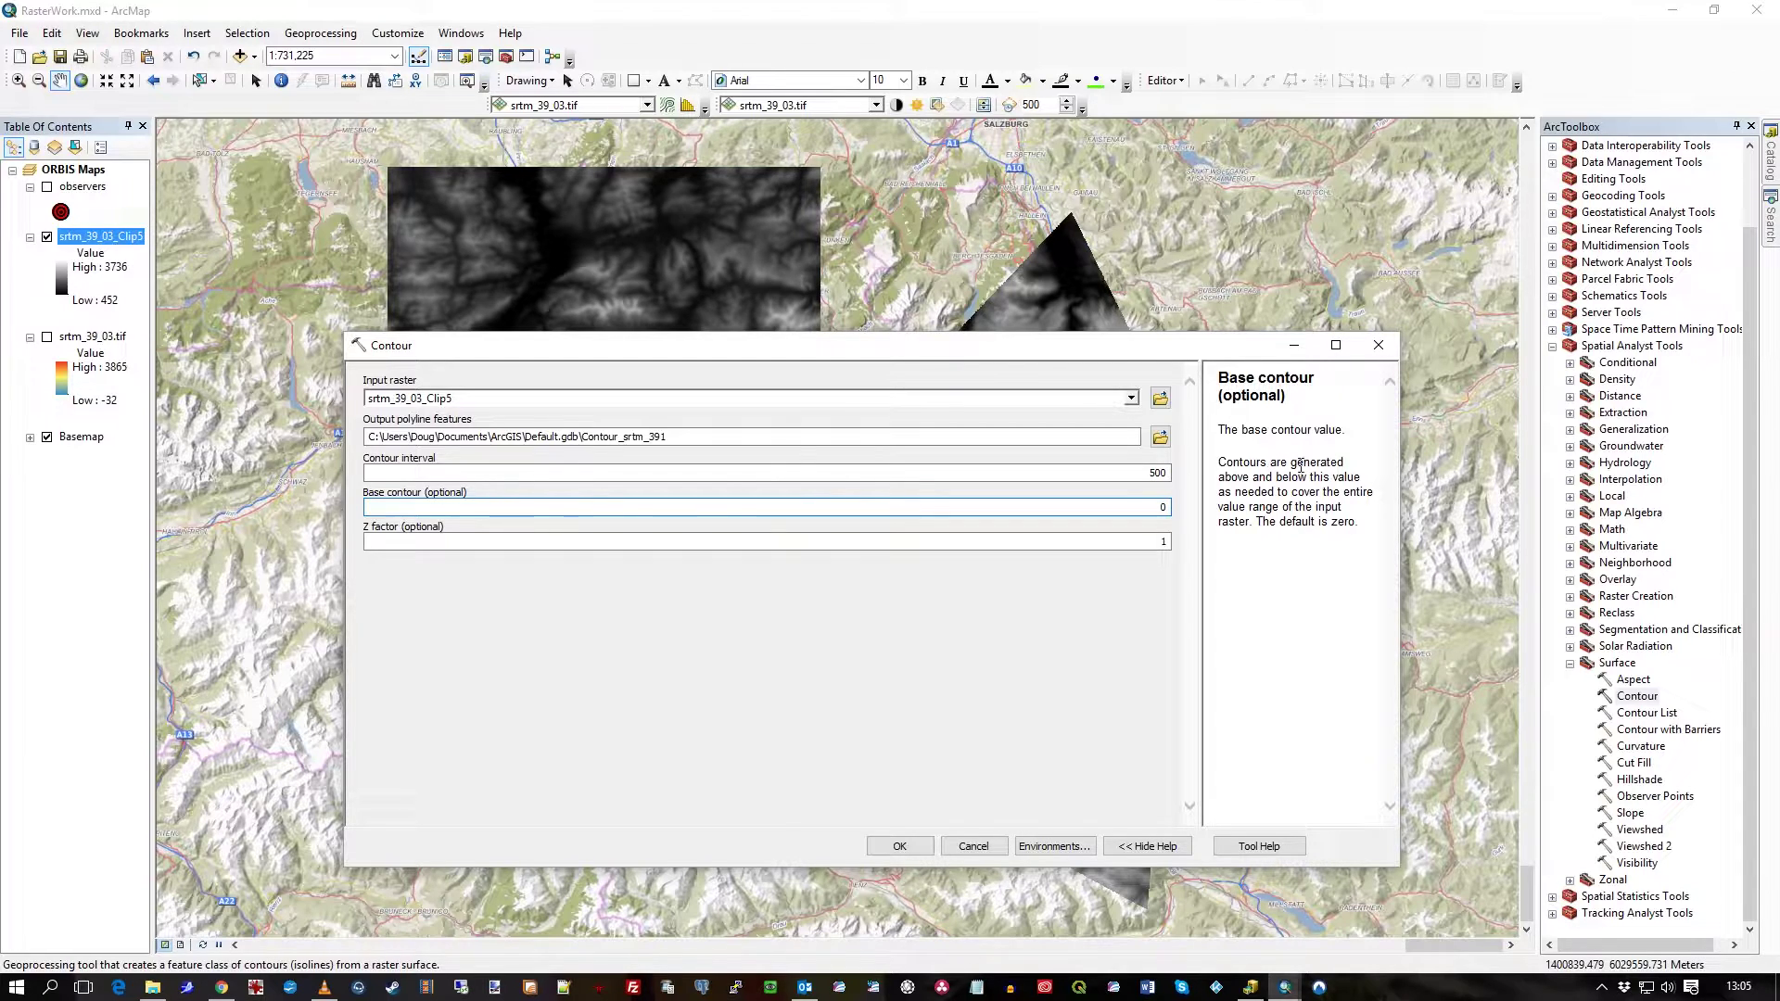
left_click_drag(1302, 467, 1330, 501)
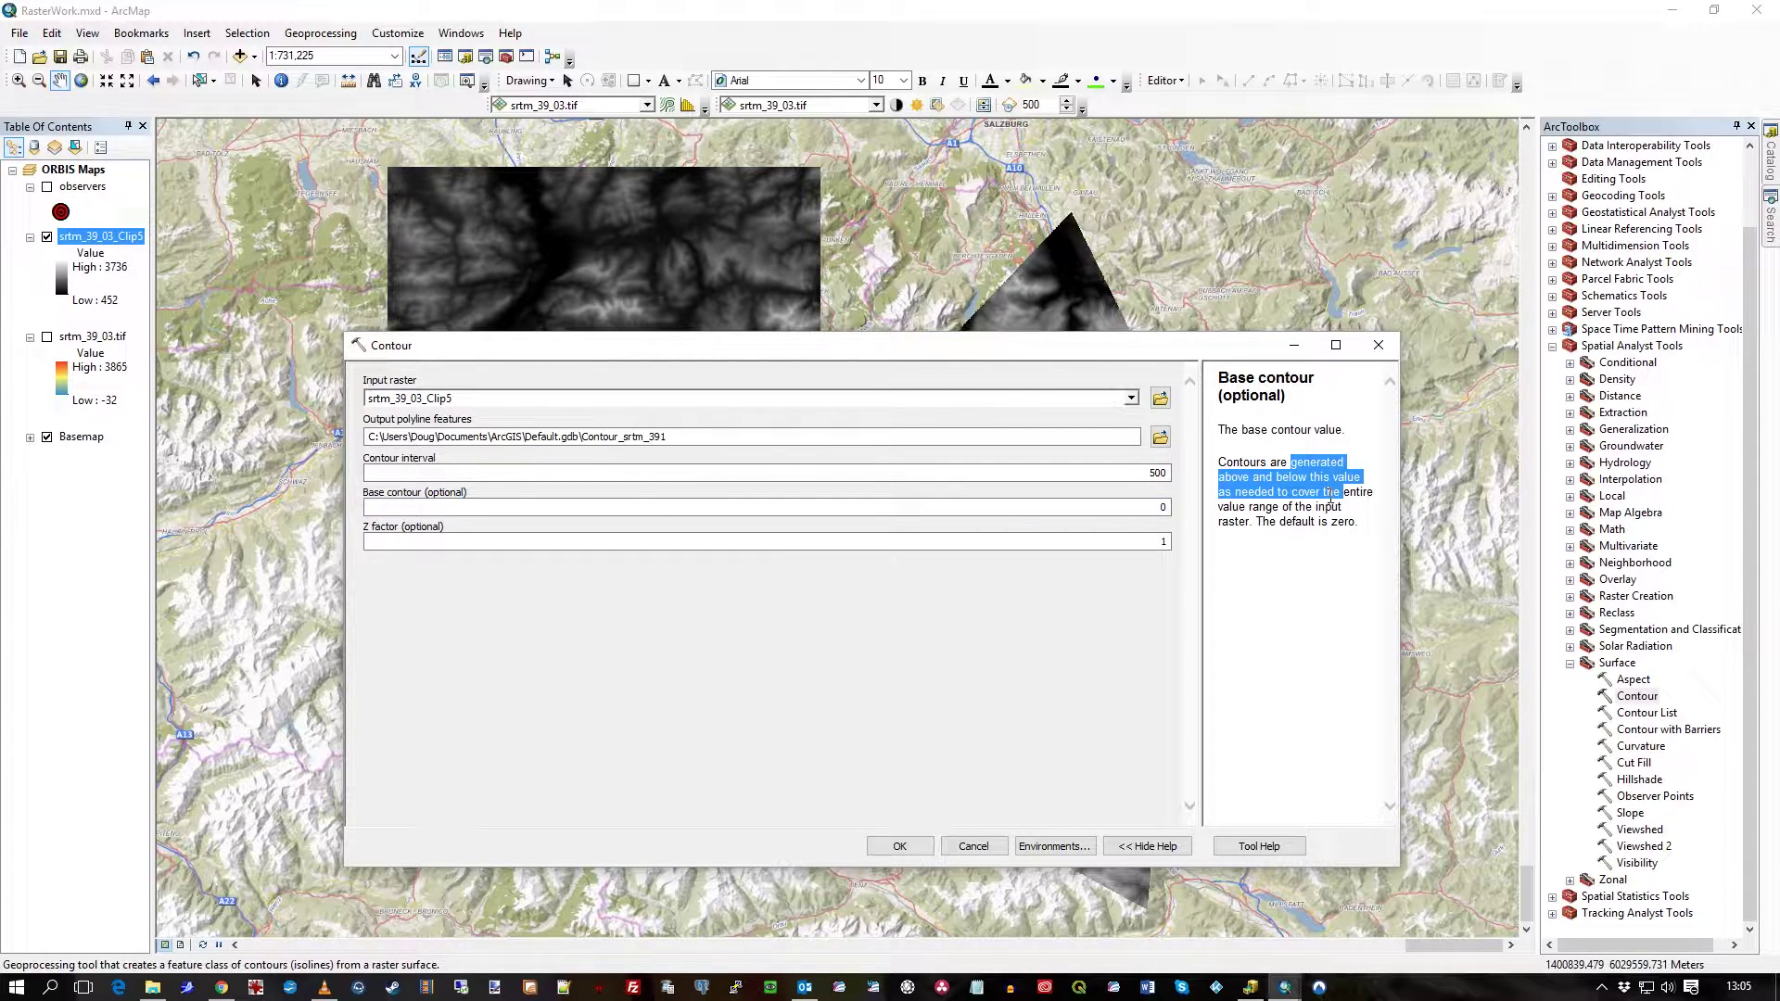
left_click(1256, 507)
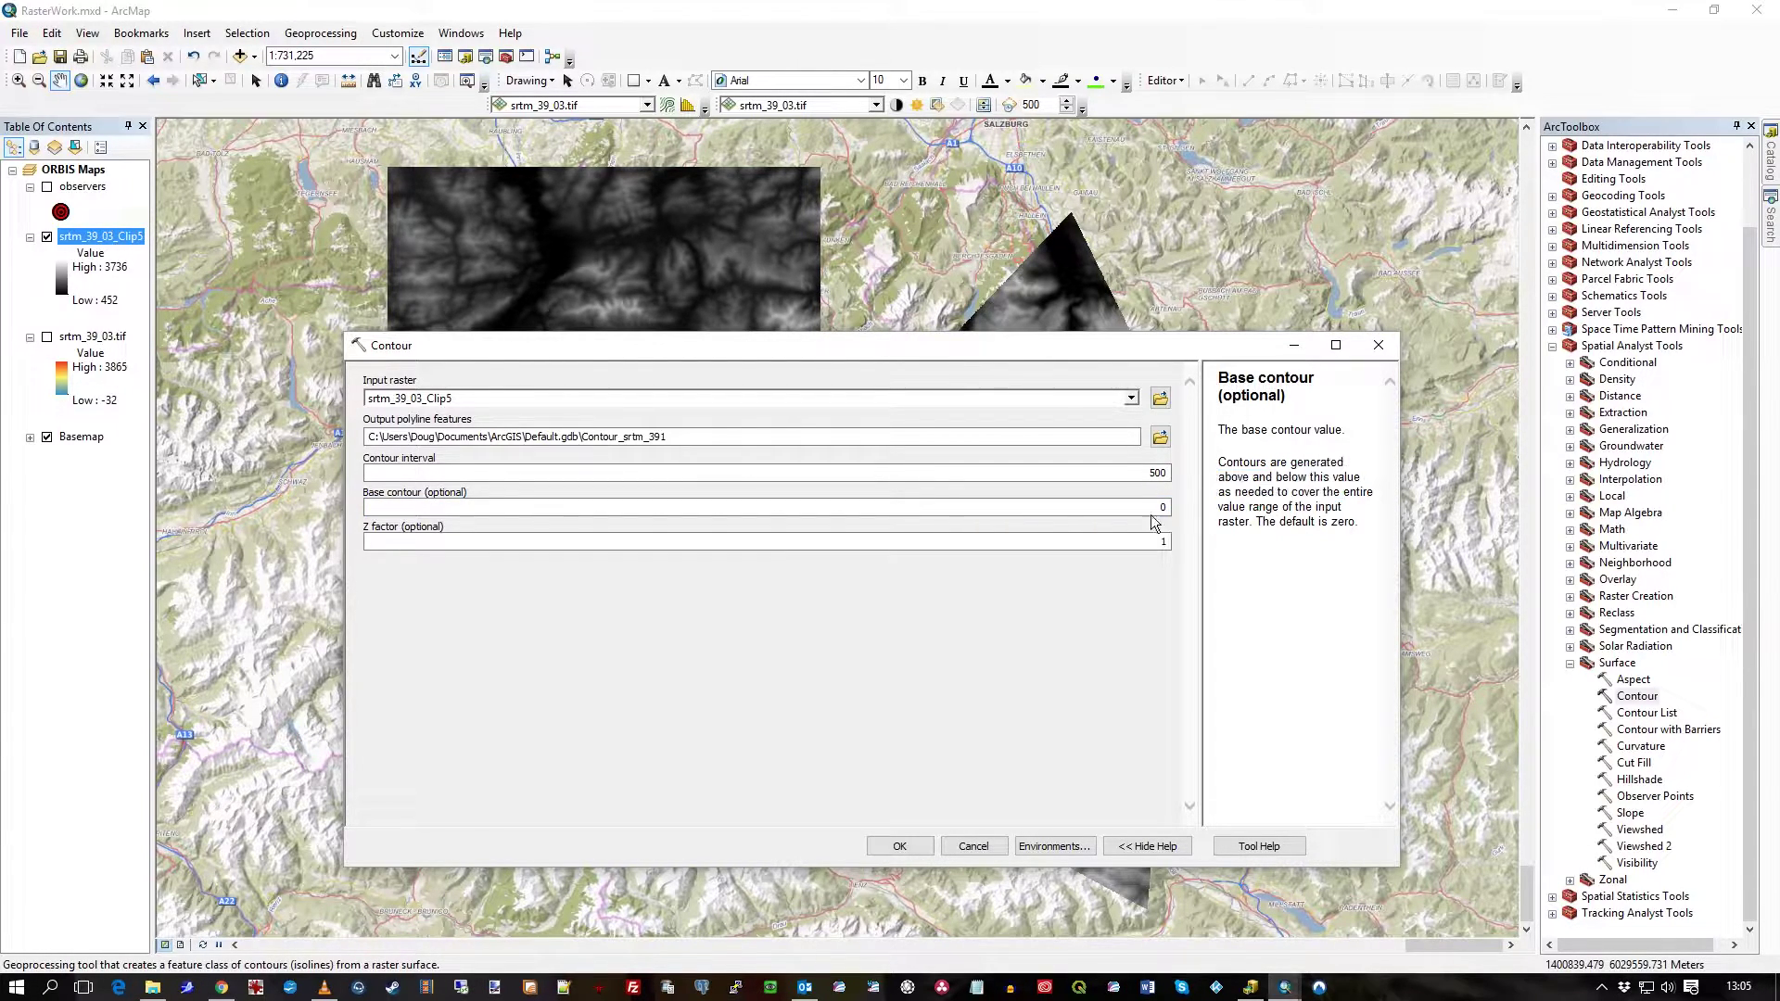
left_click(405, 545)
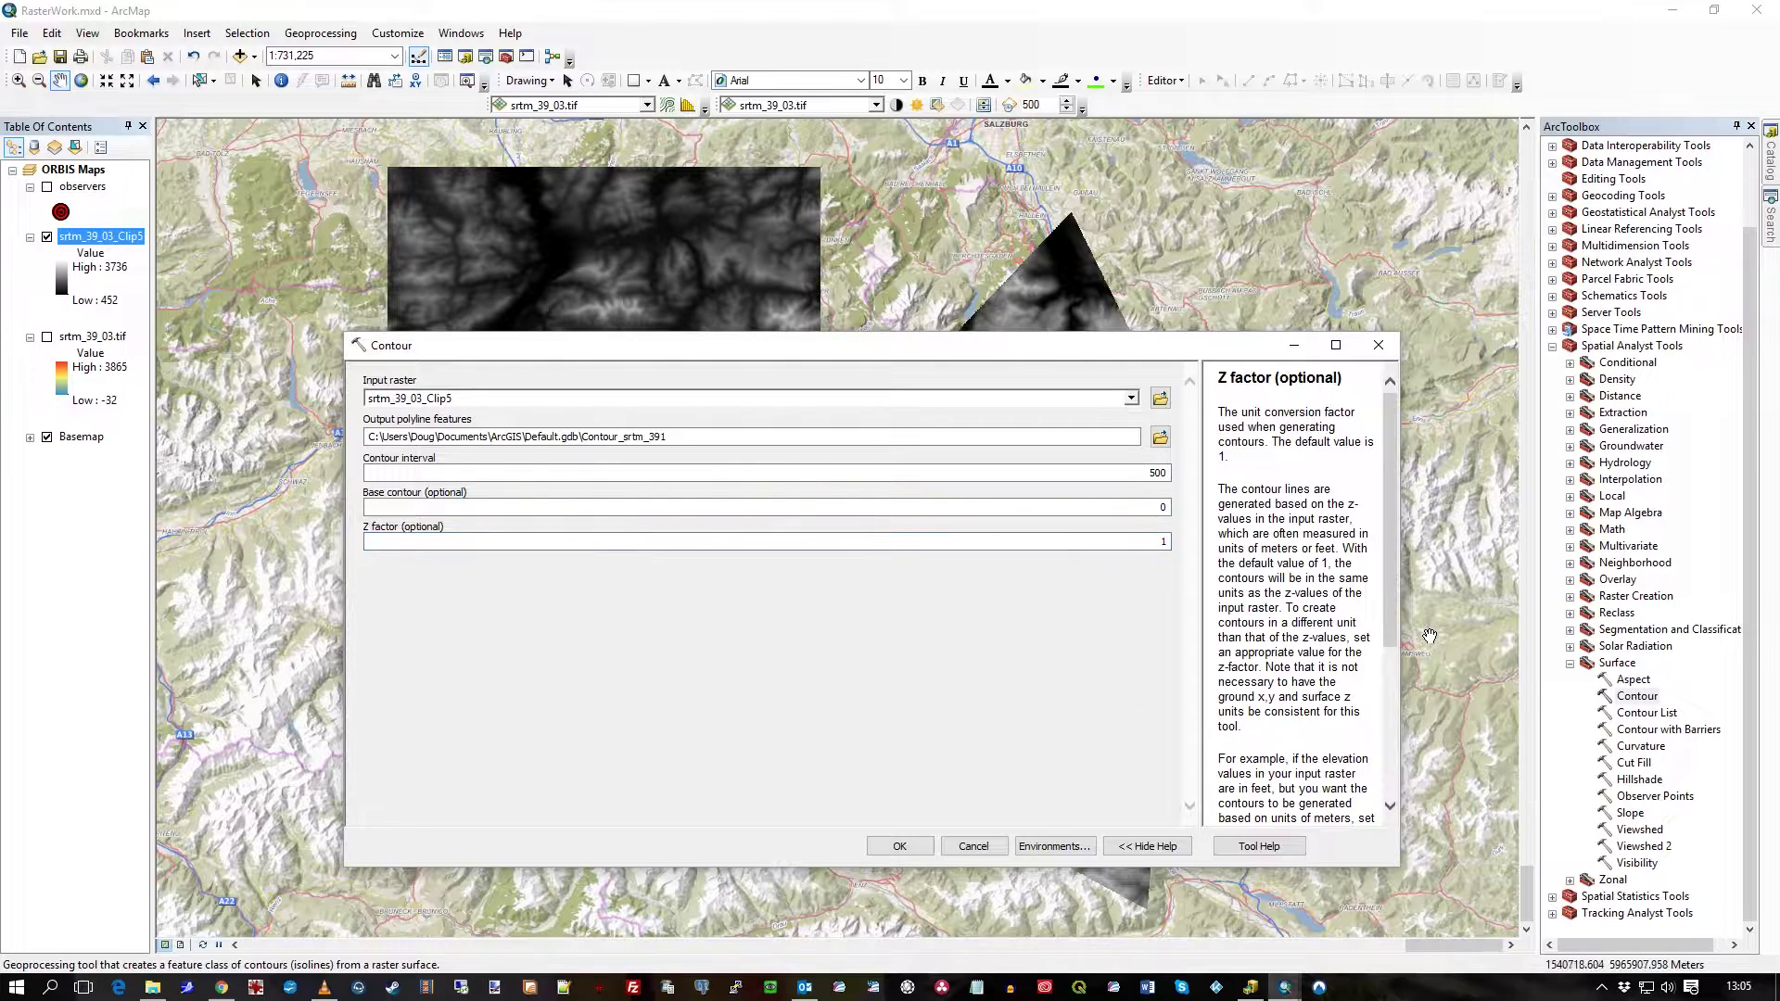
left_click_drag(1388, 644, 1379, 742)
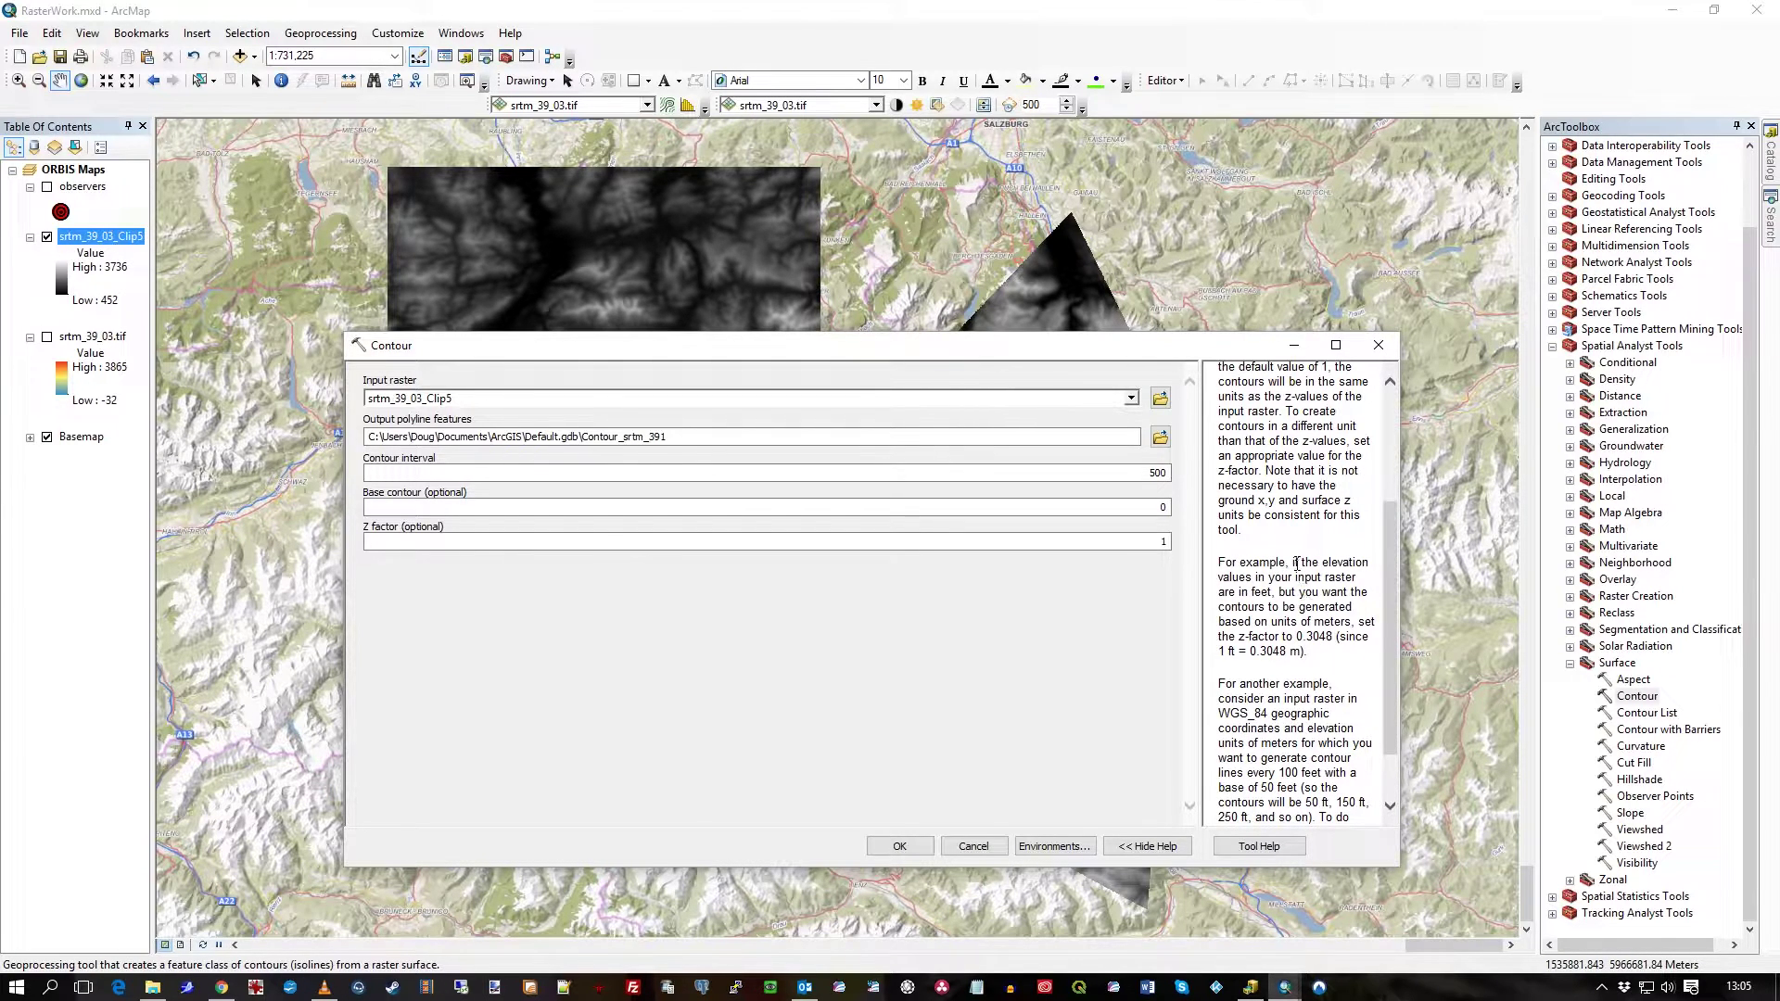
left_click_drag(1295, 563, 1350, 591)
Keep the Z factor at 1 and generate the contours from the clipped raster.
left_click(1095, 544)
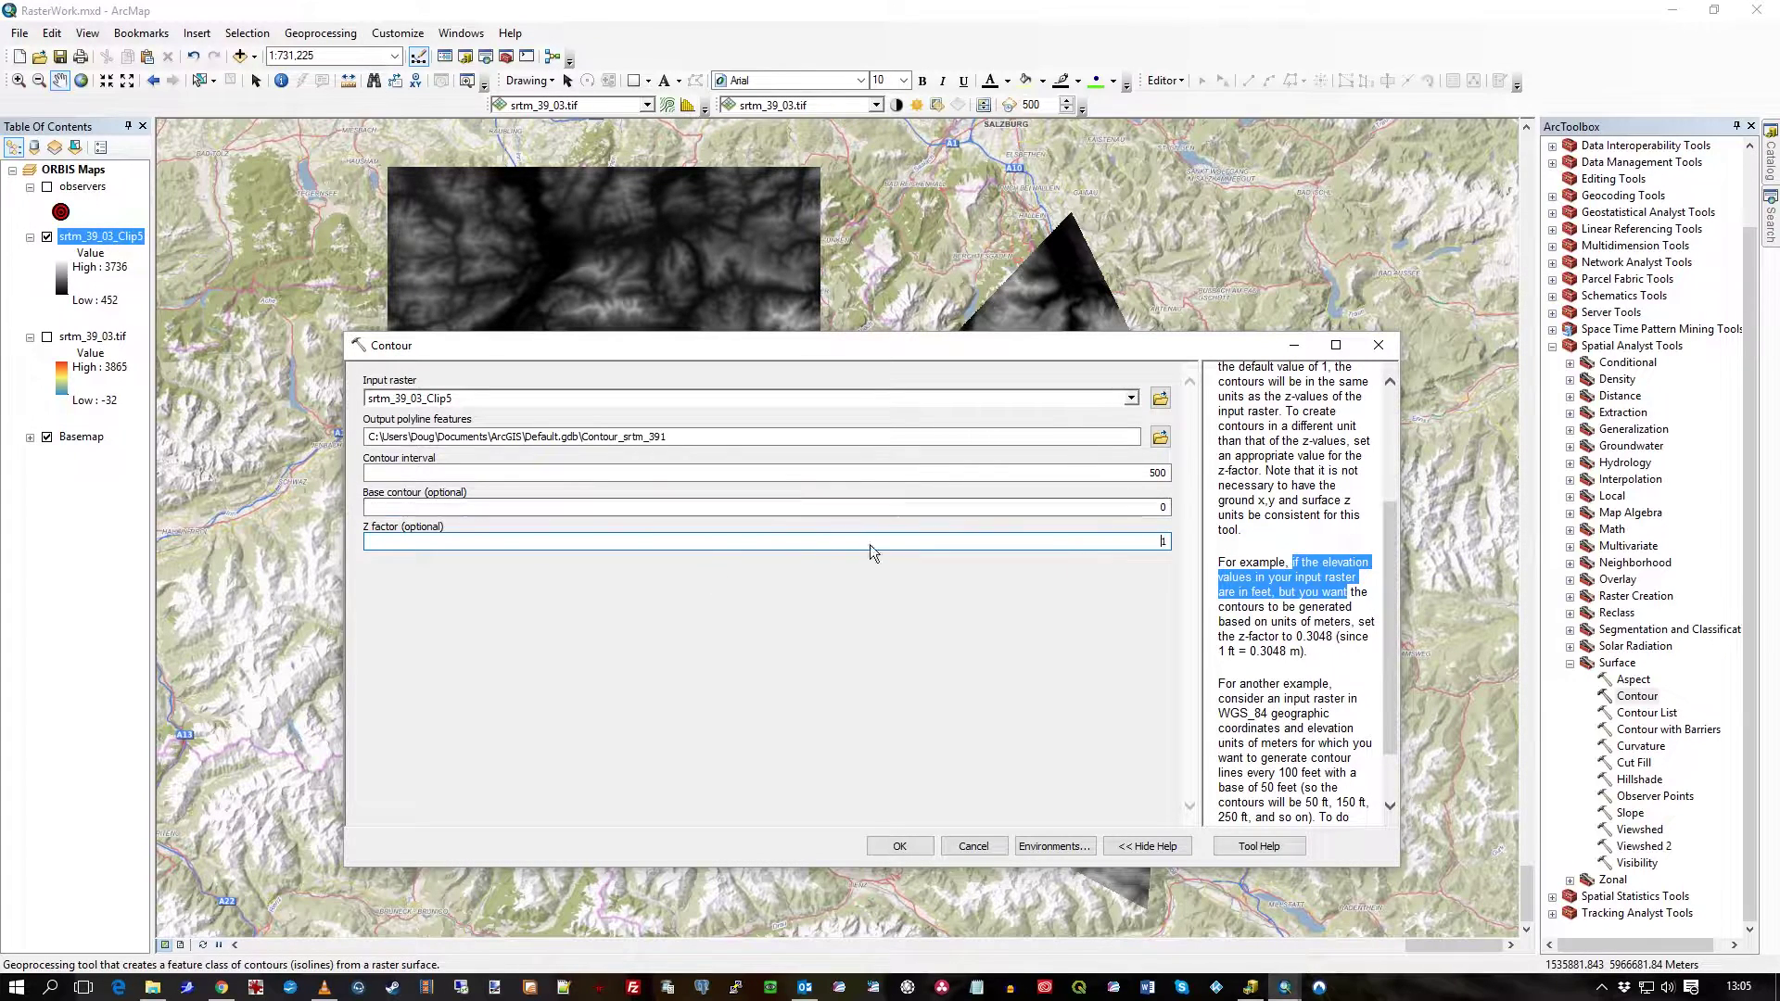
scroll(1393, 572, "up", 4)
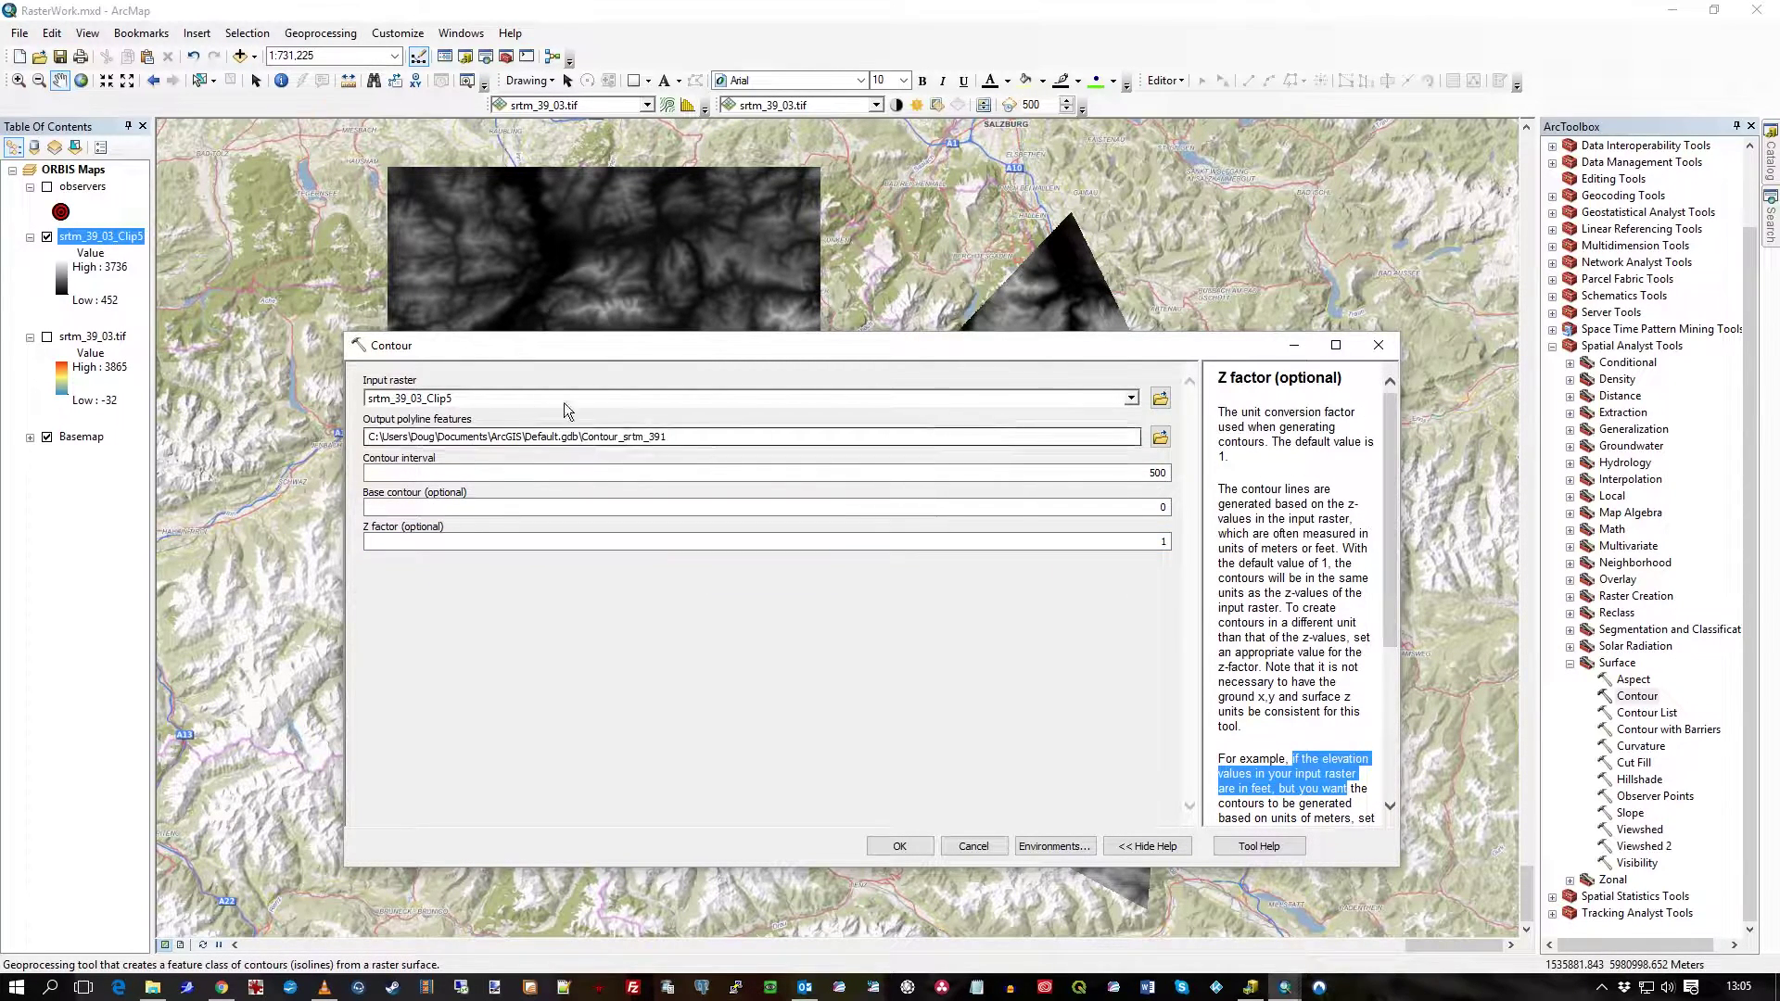
left_click(598, 399)
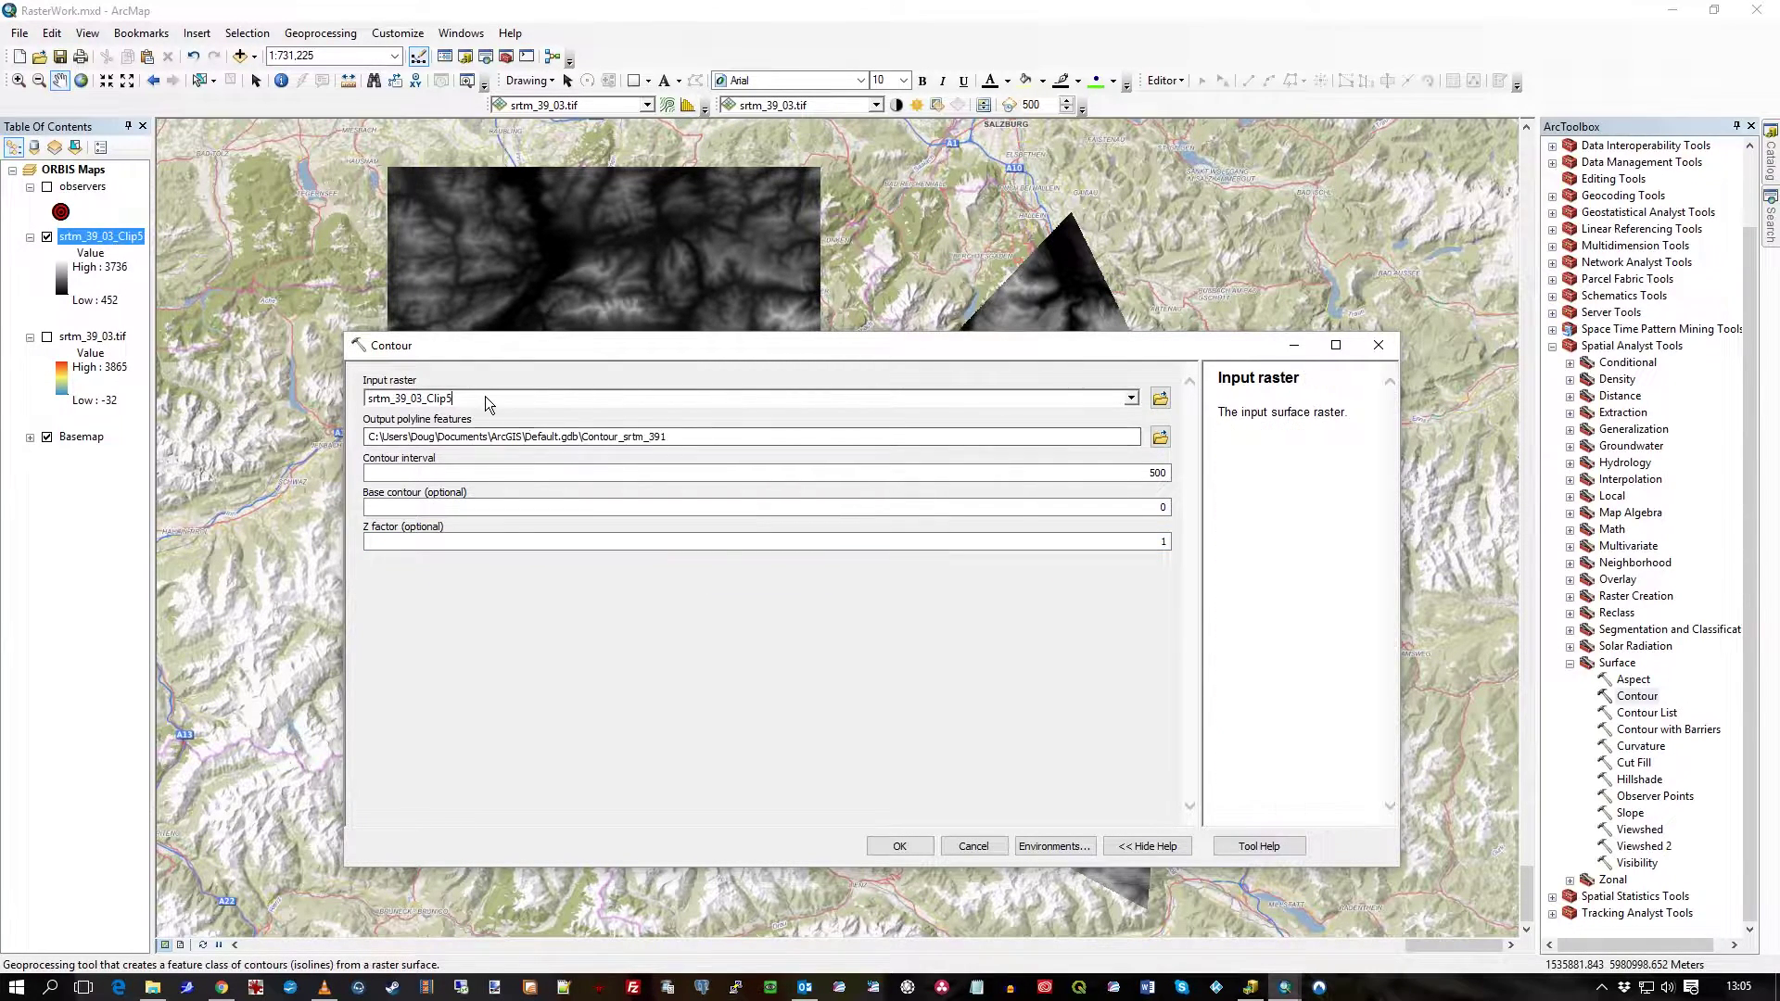
left_click(900, 846)
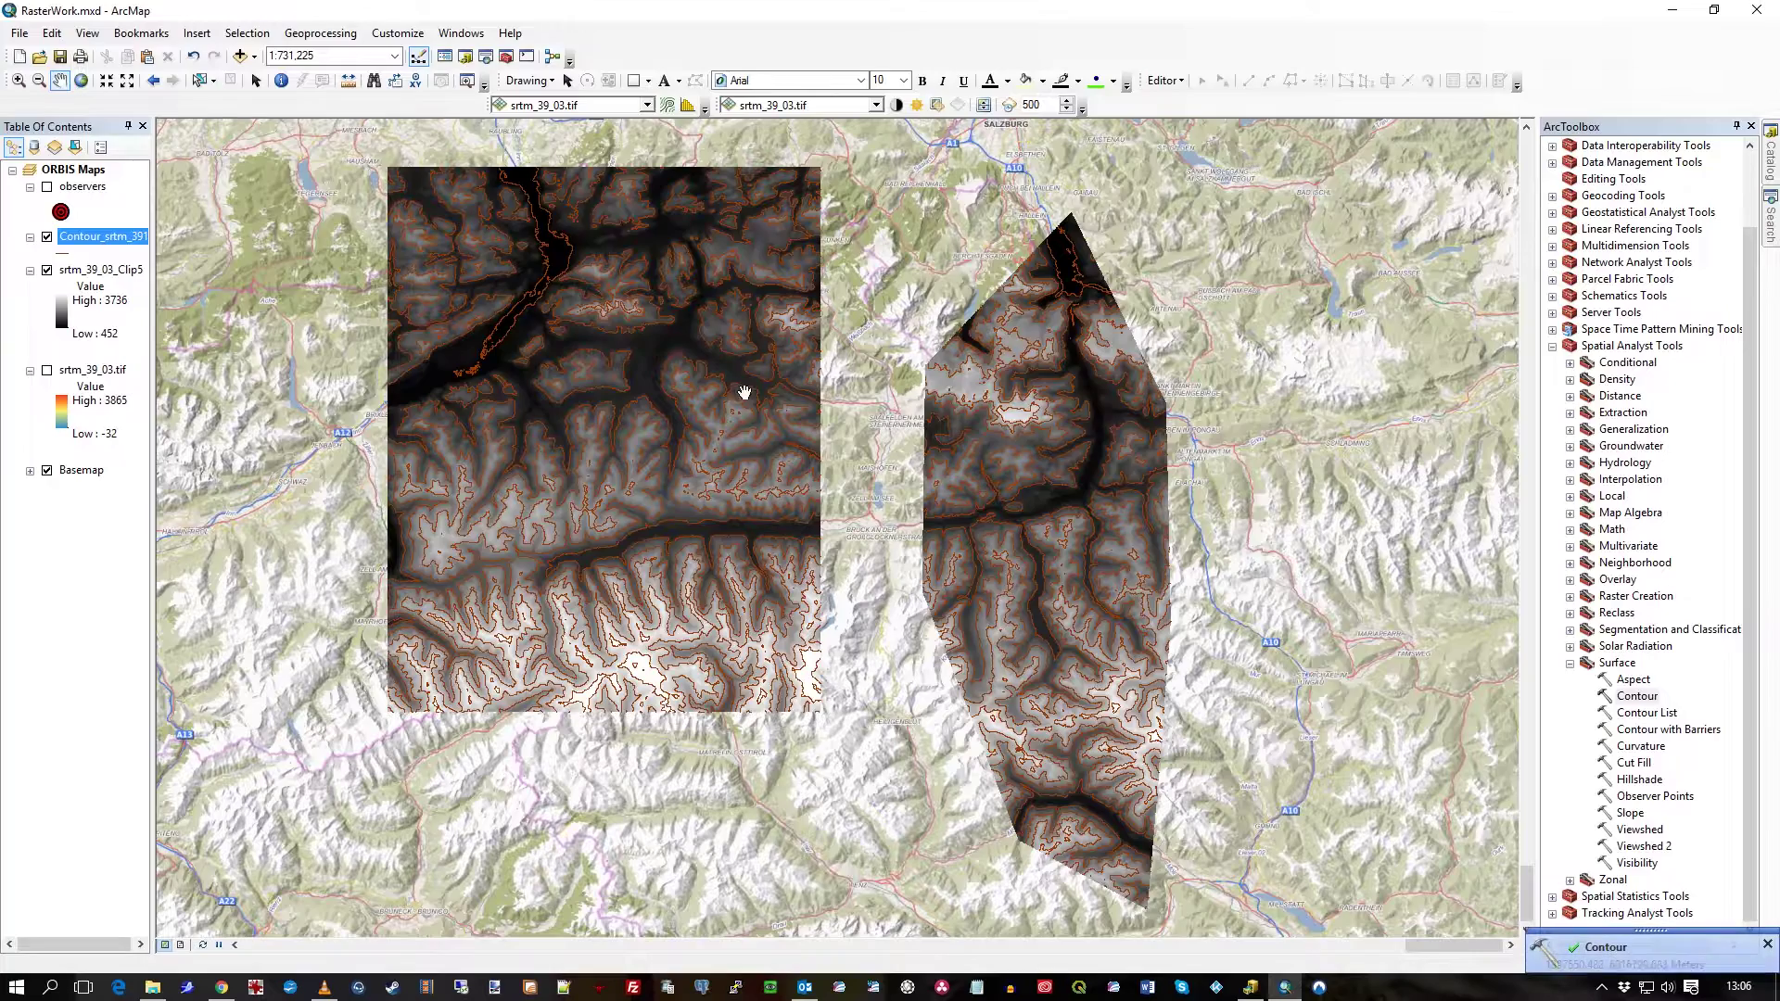
Review the inputs, environments and messages of the Contour run in the geoprocessing results, closing them when done.
left_click(1602, 948)
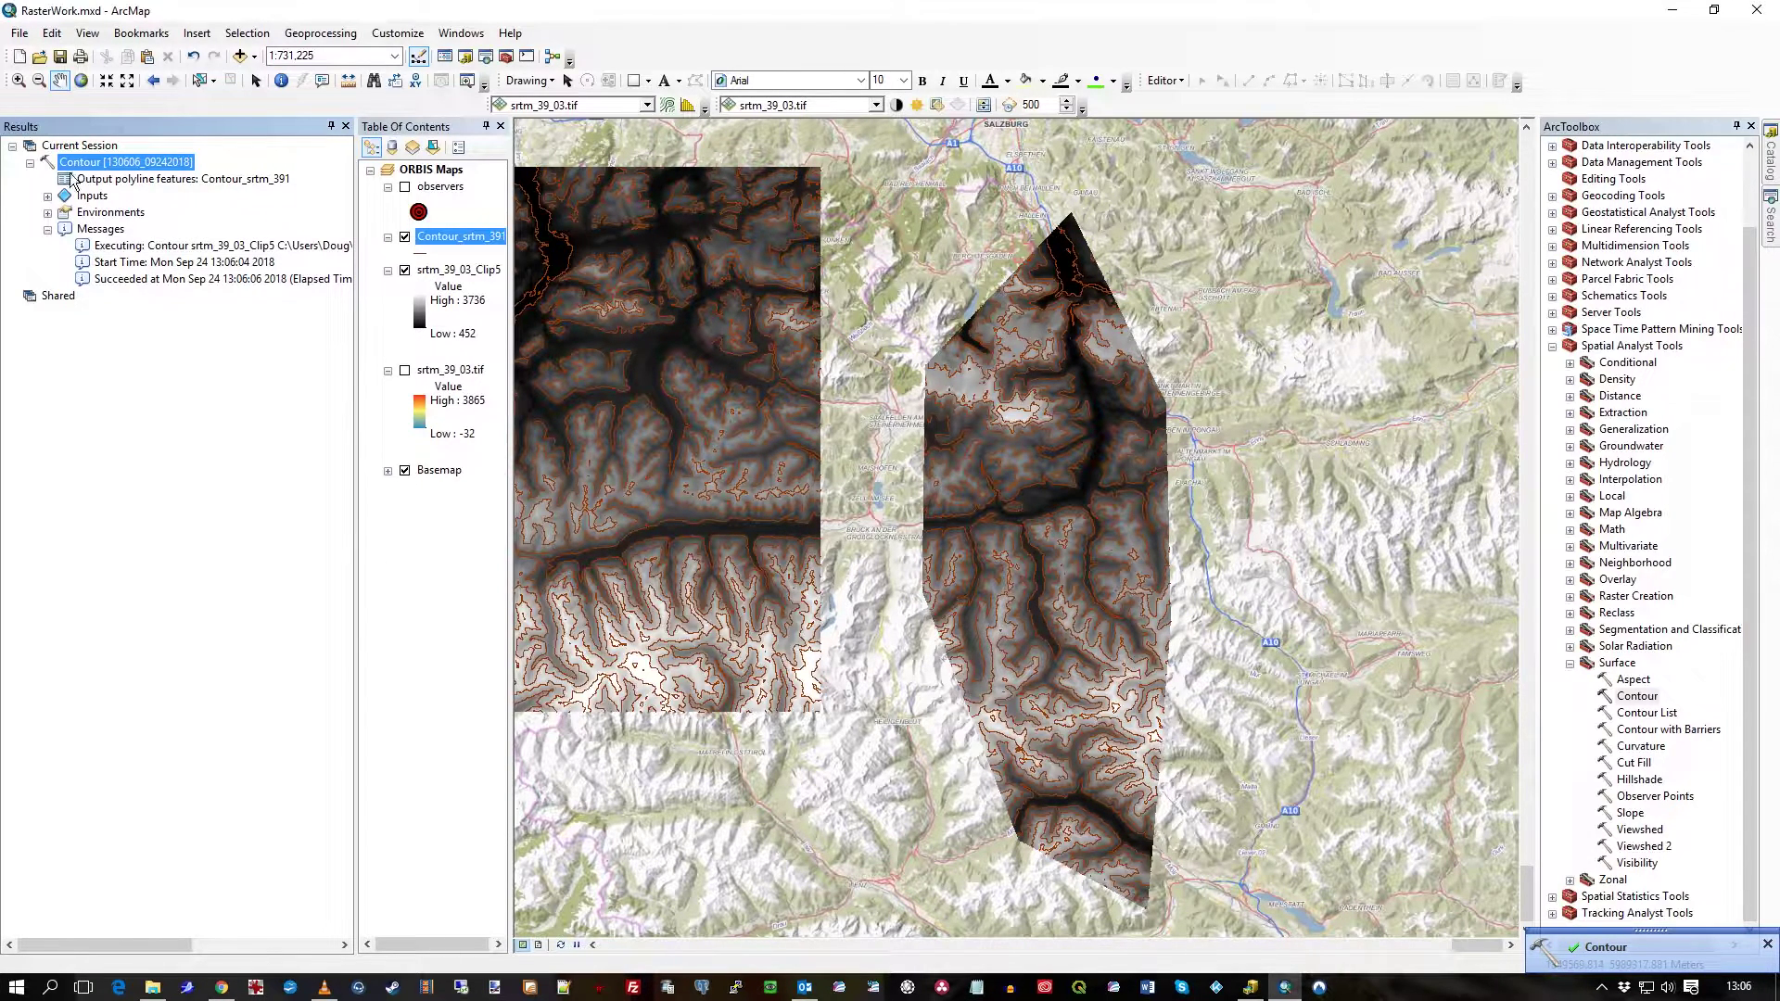
left_click(47, 197)
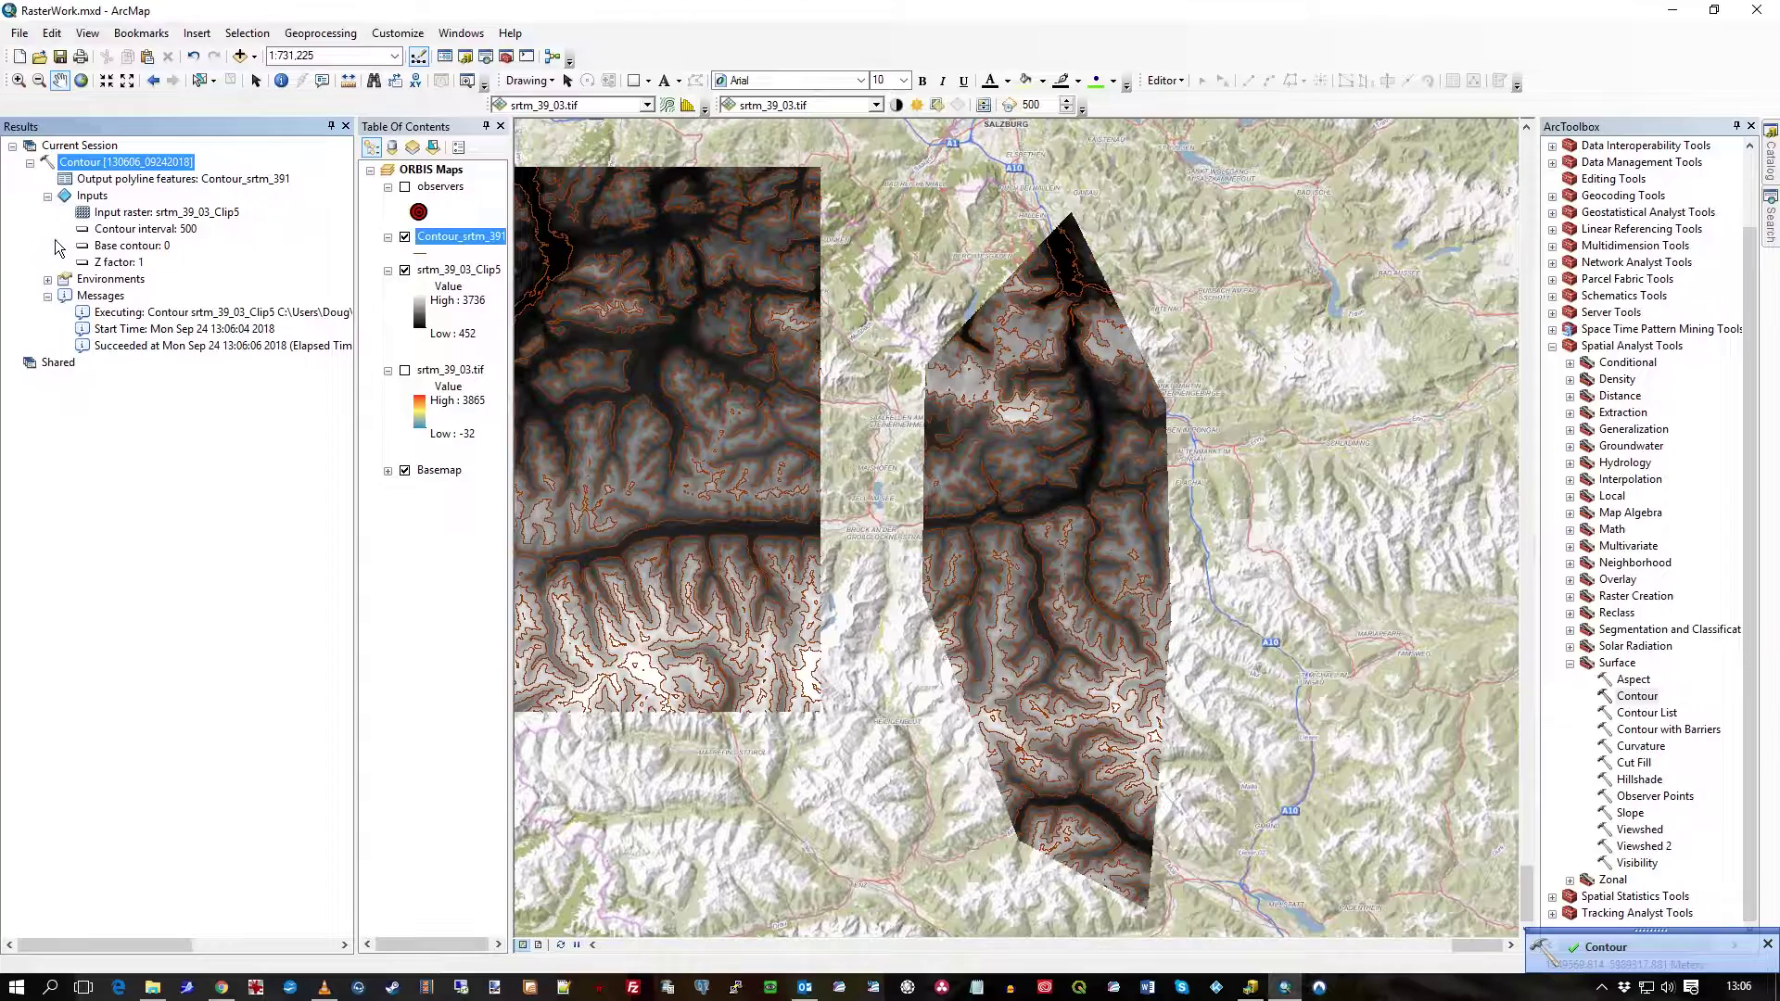
left_click(47, 280)
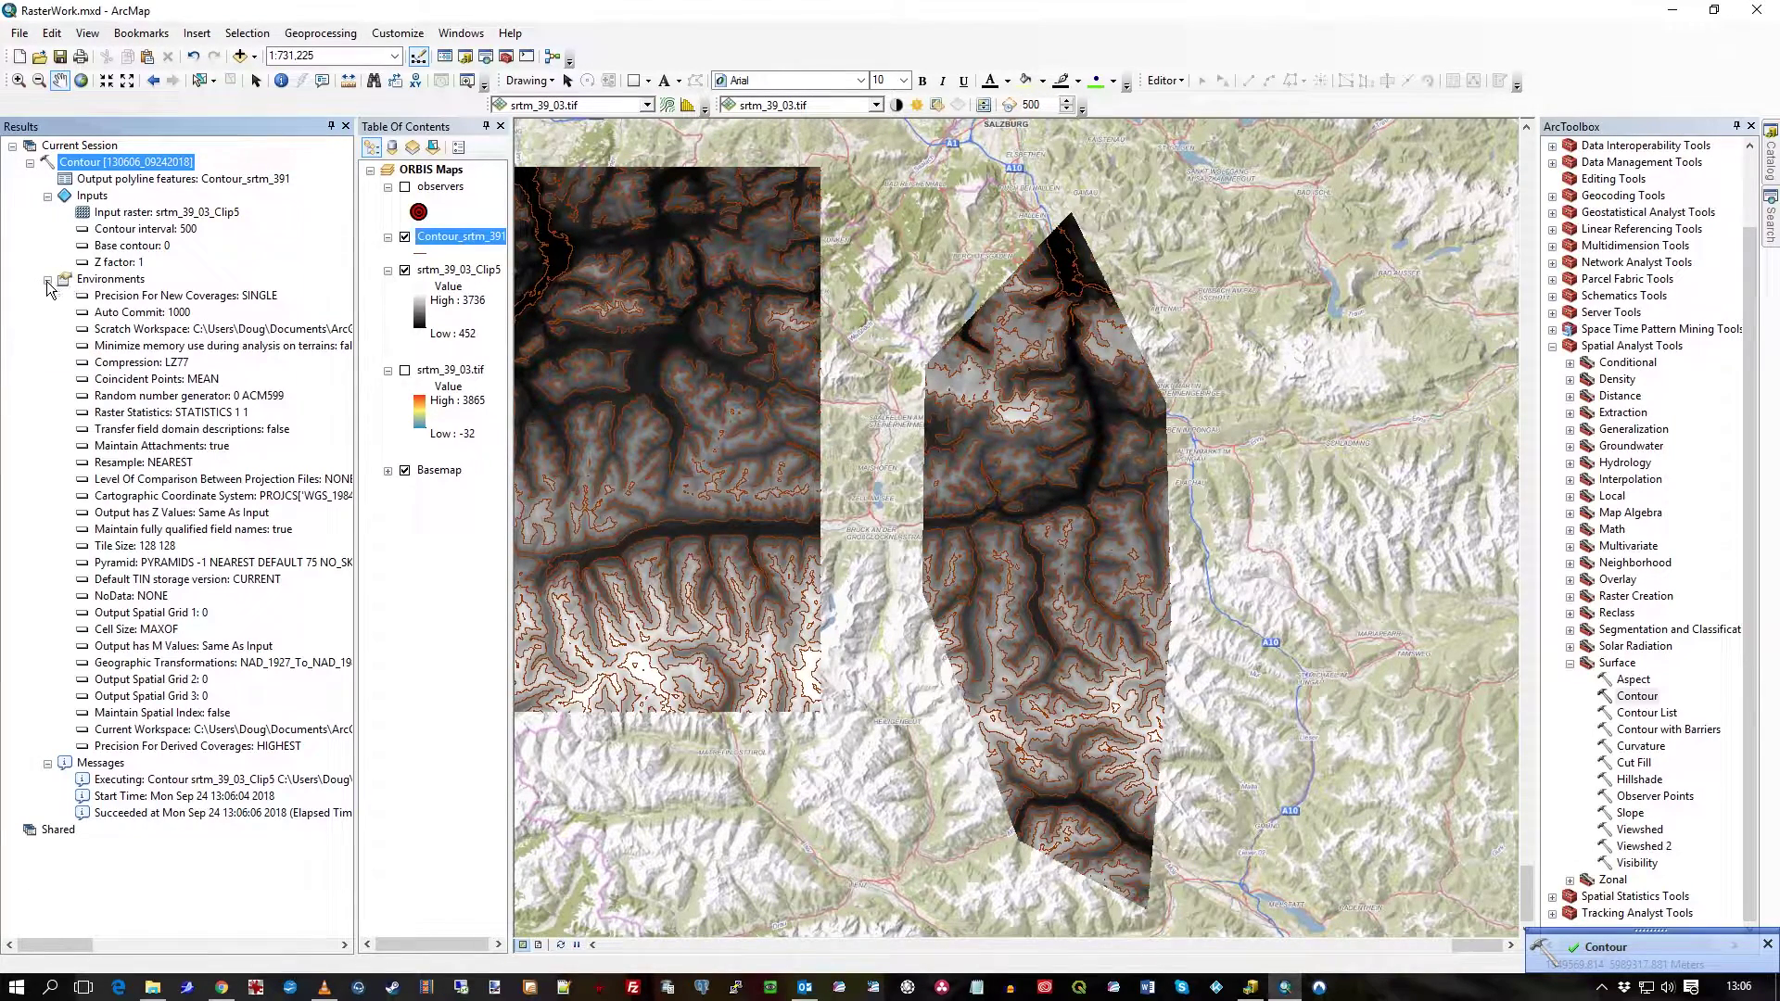
left_click(47, 280)
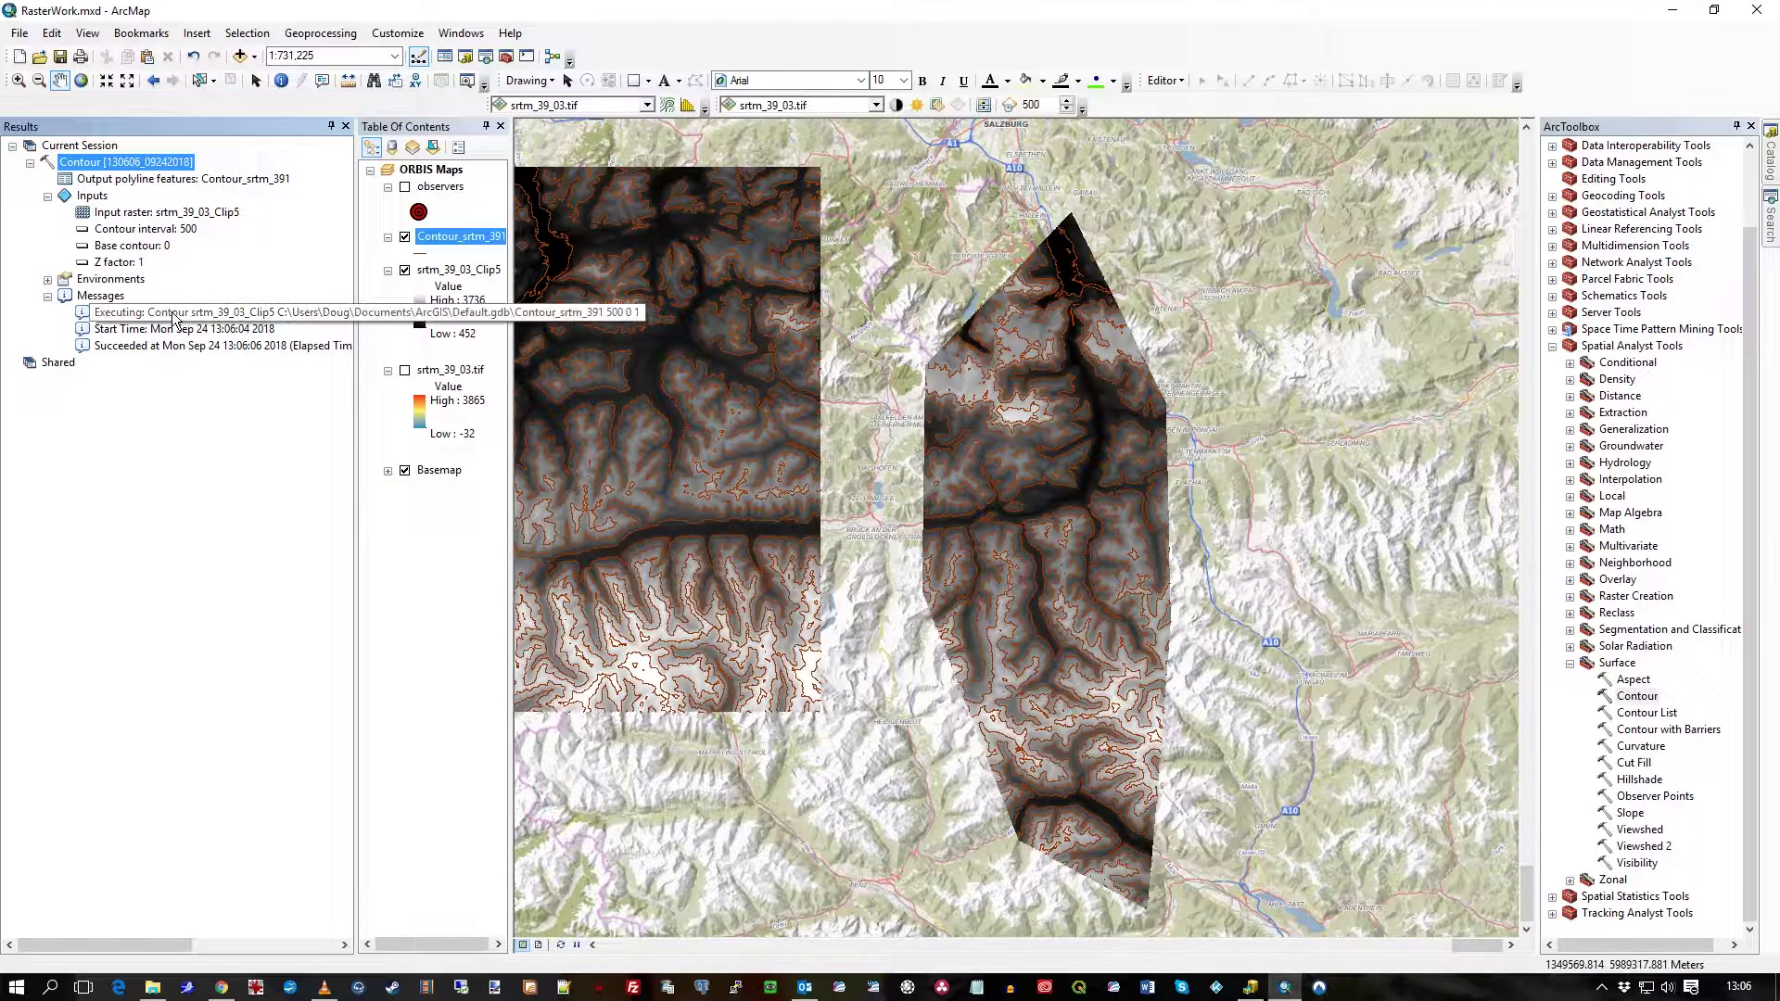
left_click(108, 231)
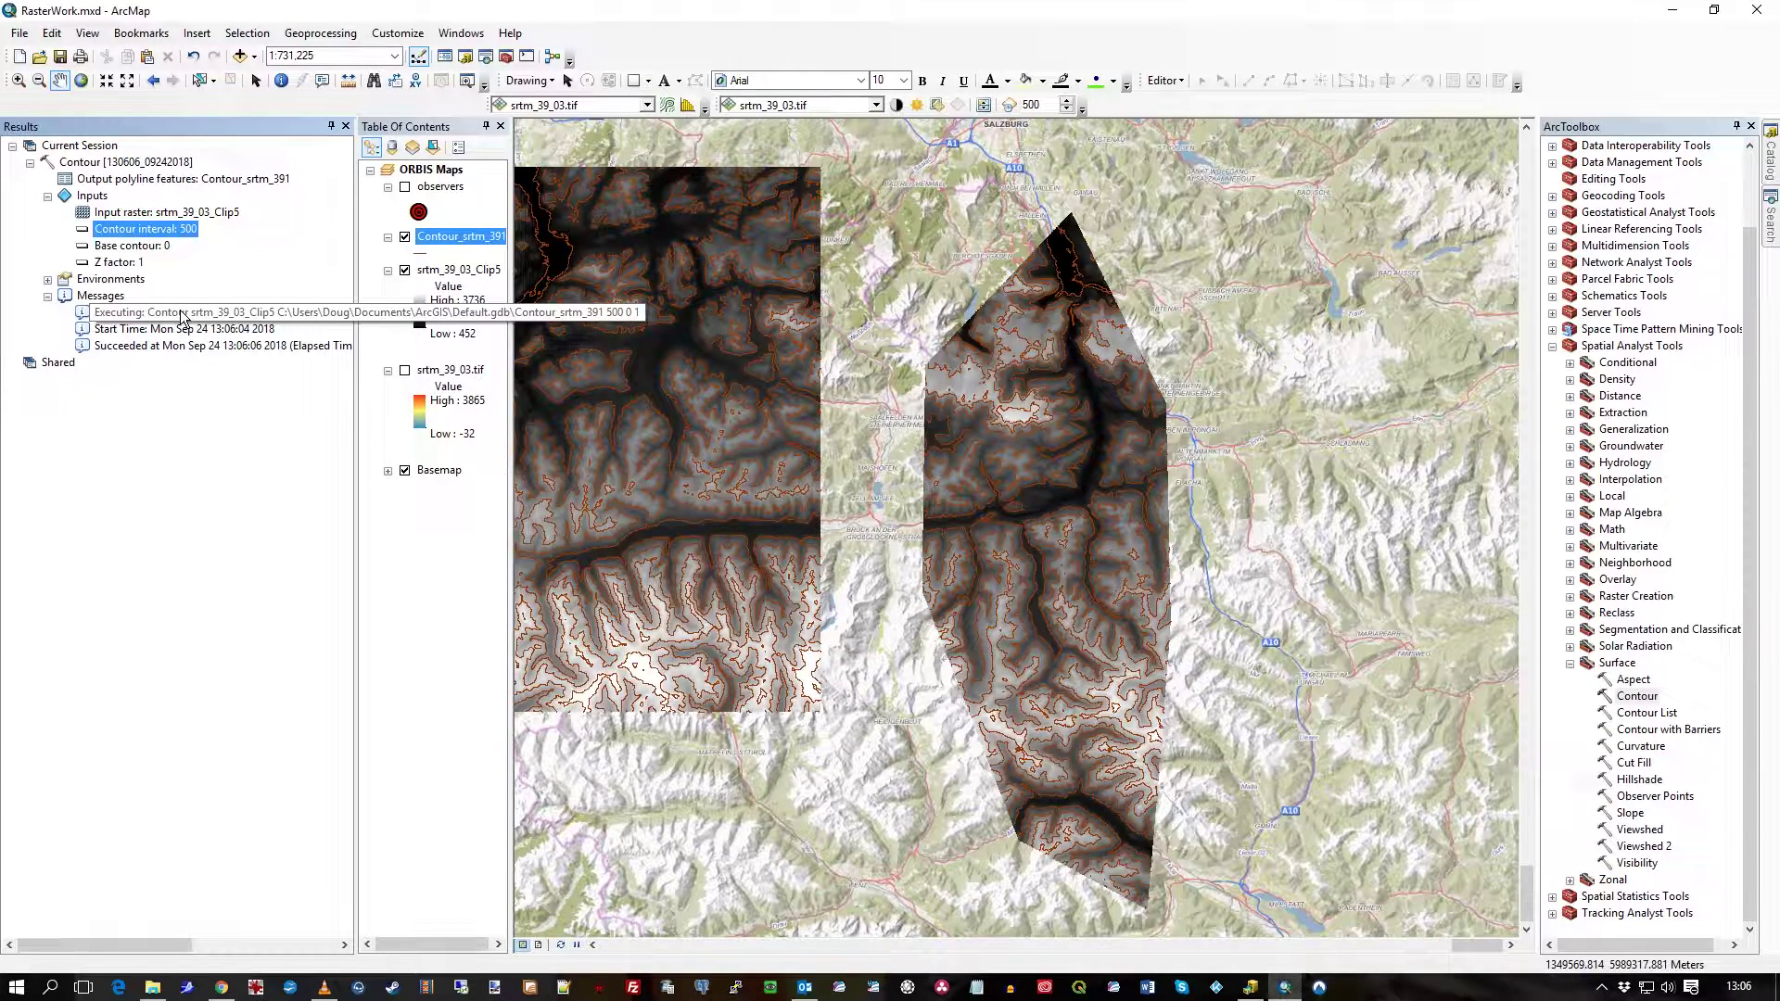
left_click(30, 163)
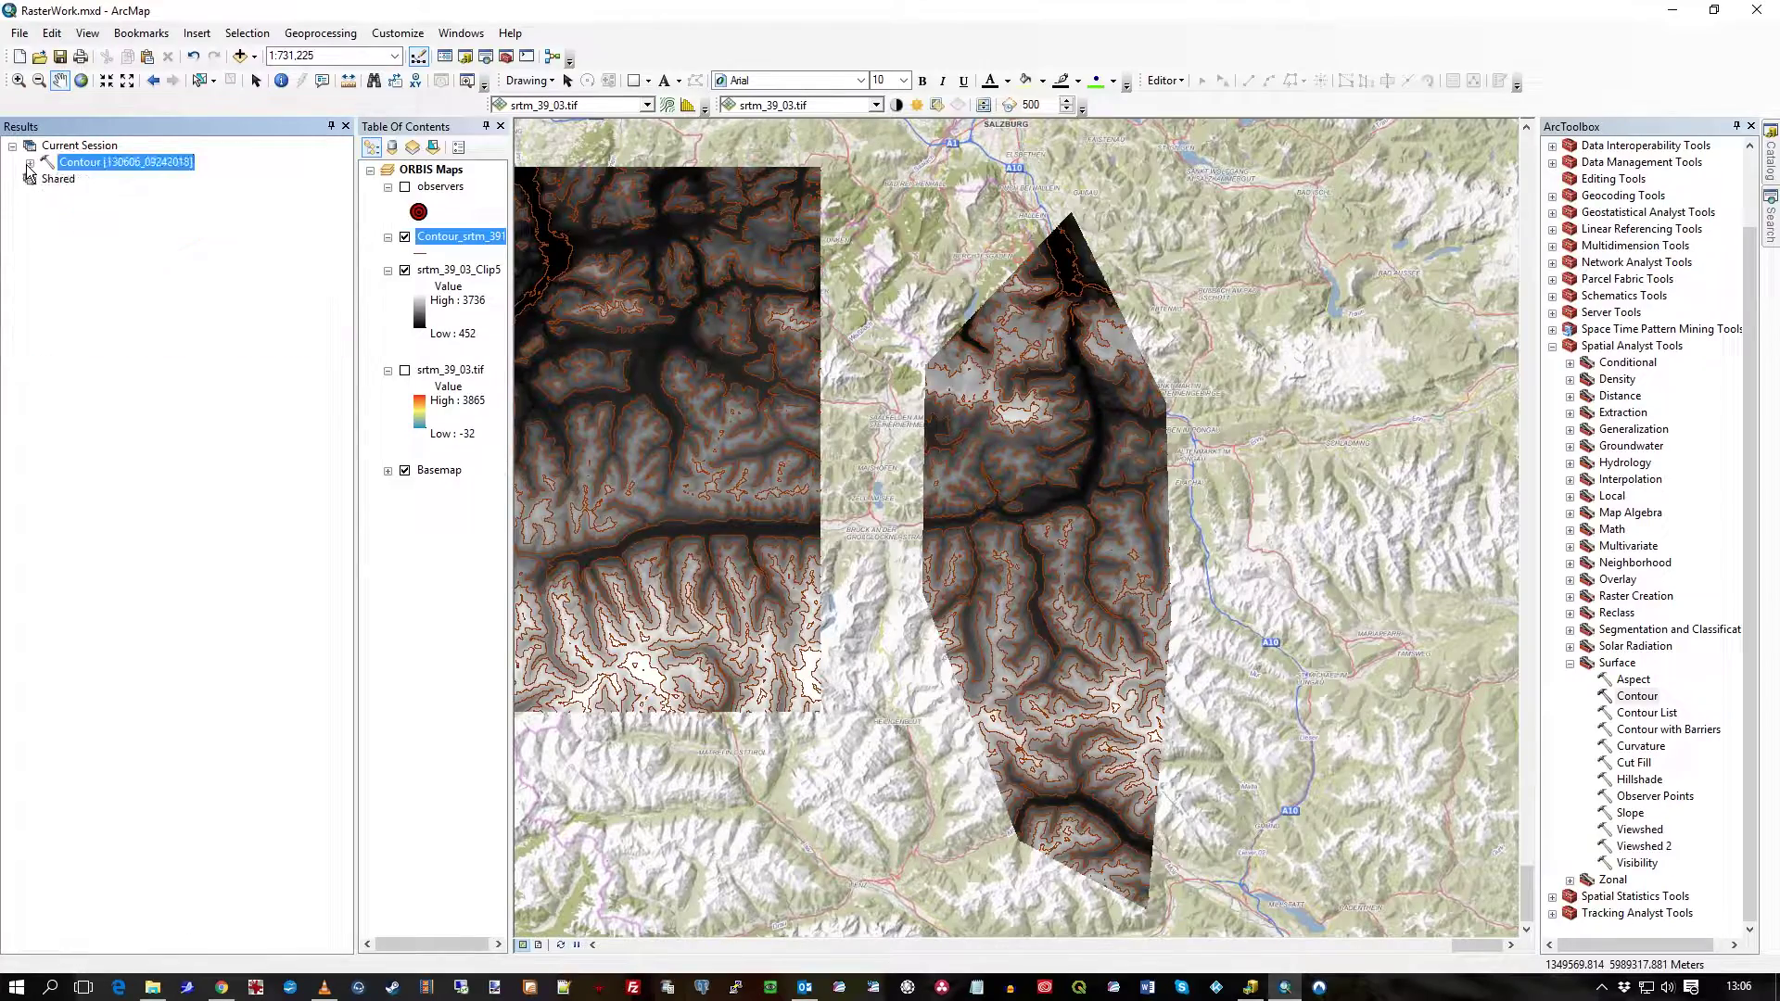
left_click(345, 126)
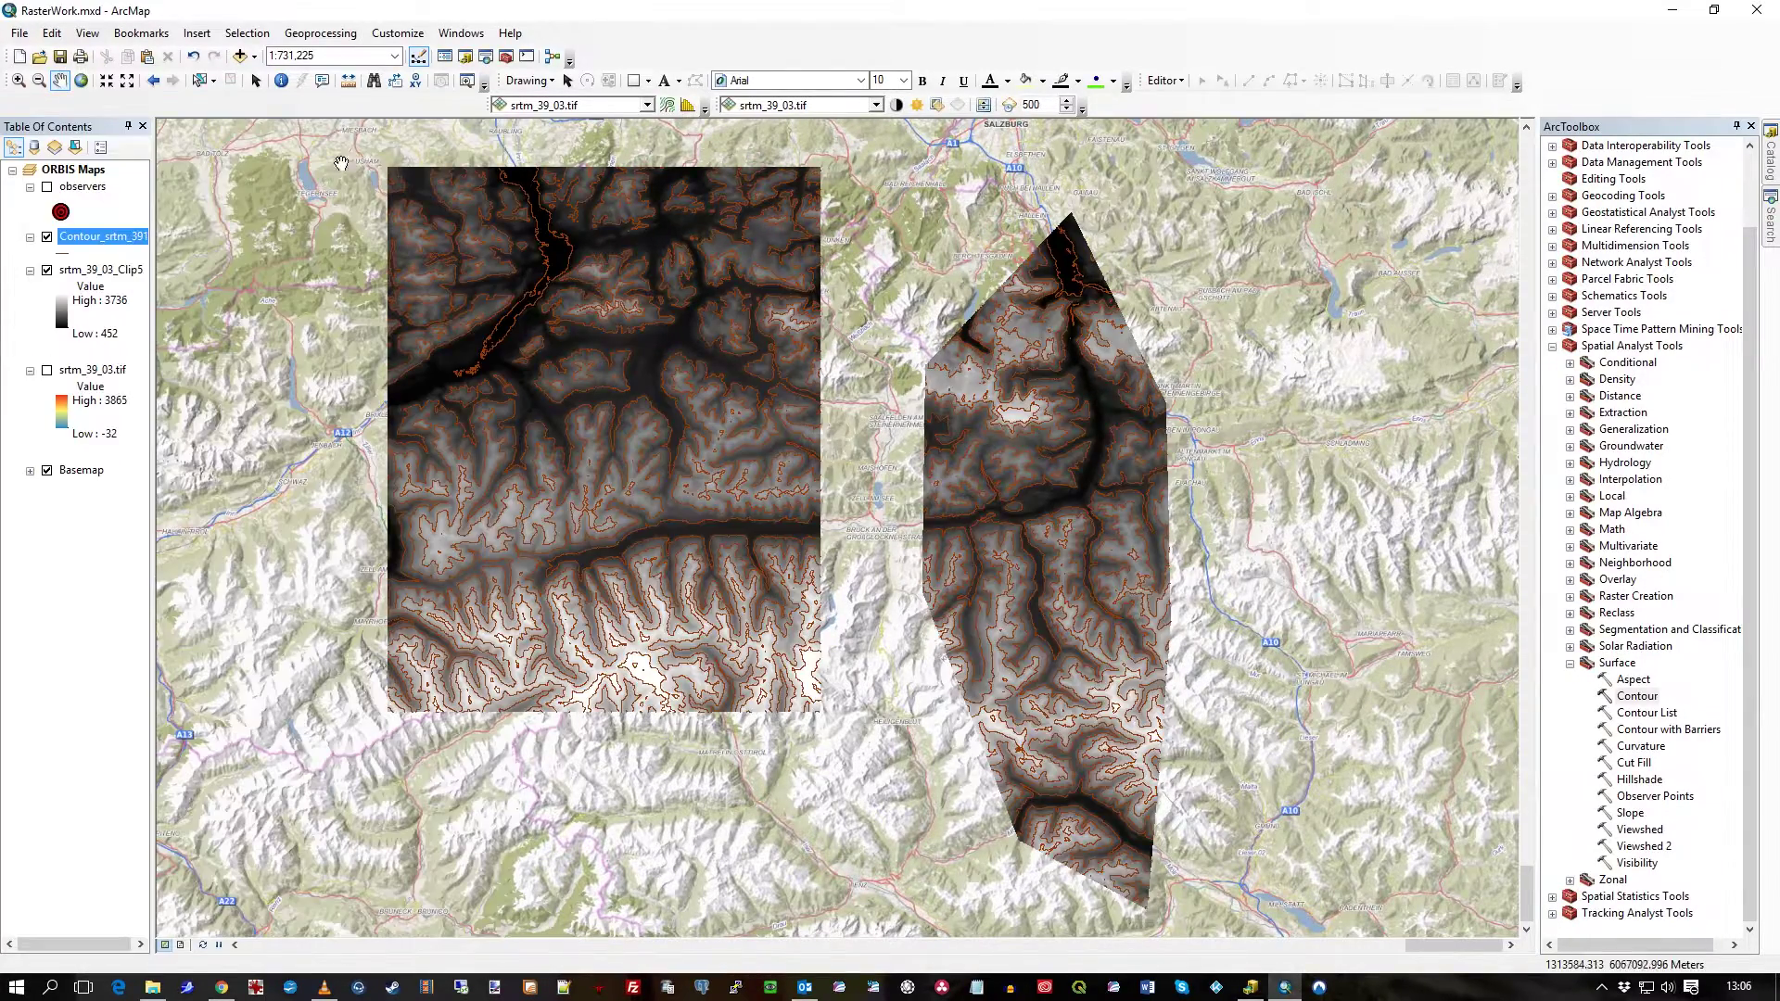
Hide the srtm_39_03_Clip5 raster to view the contour lines directly over the basemap.
left_click(46, 271)
left_click_drag(733, 443, 786, 535)
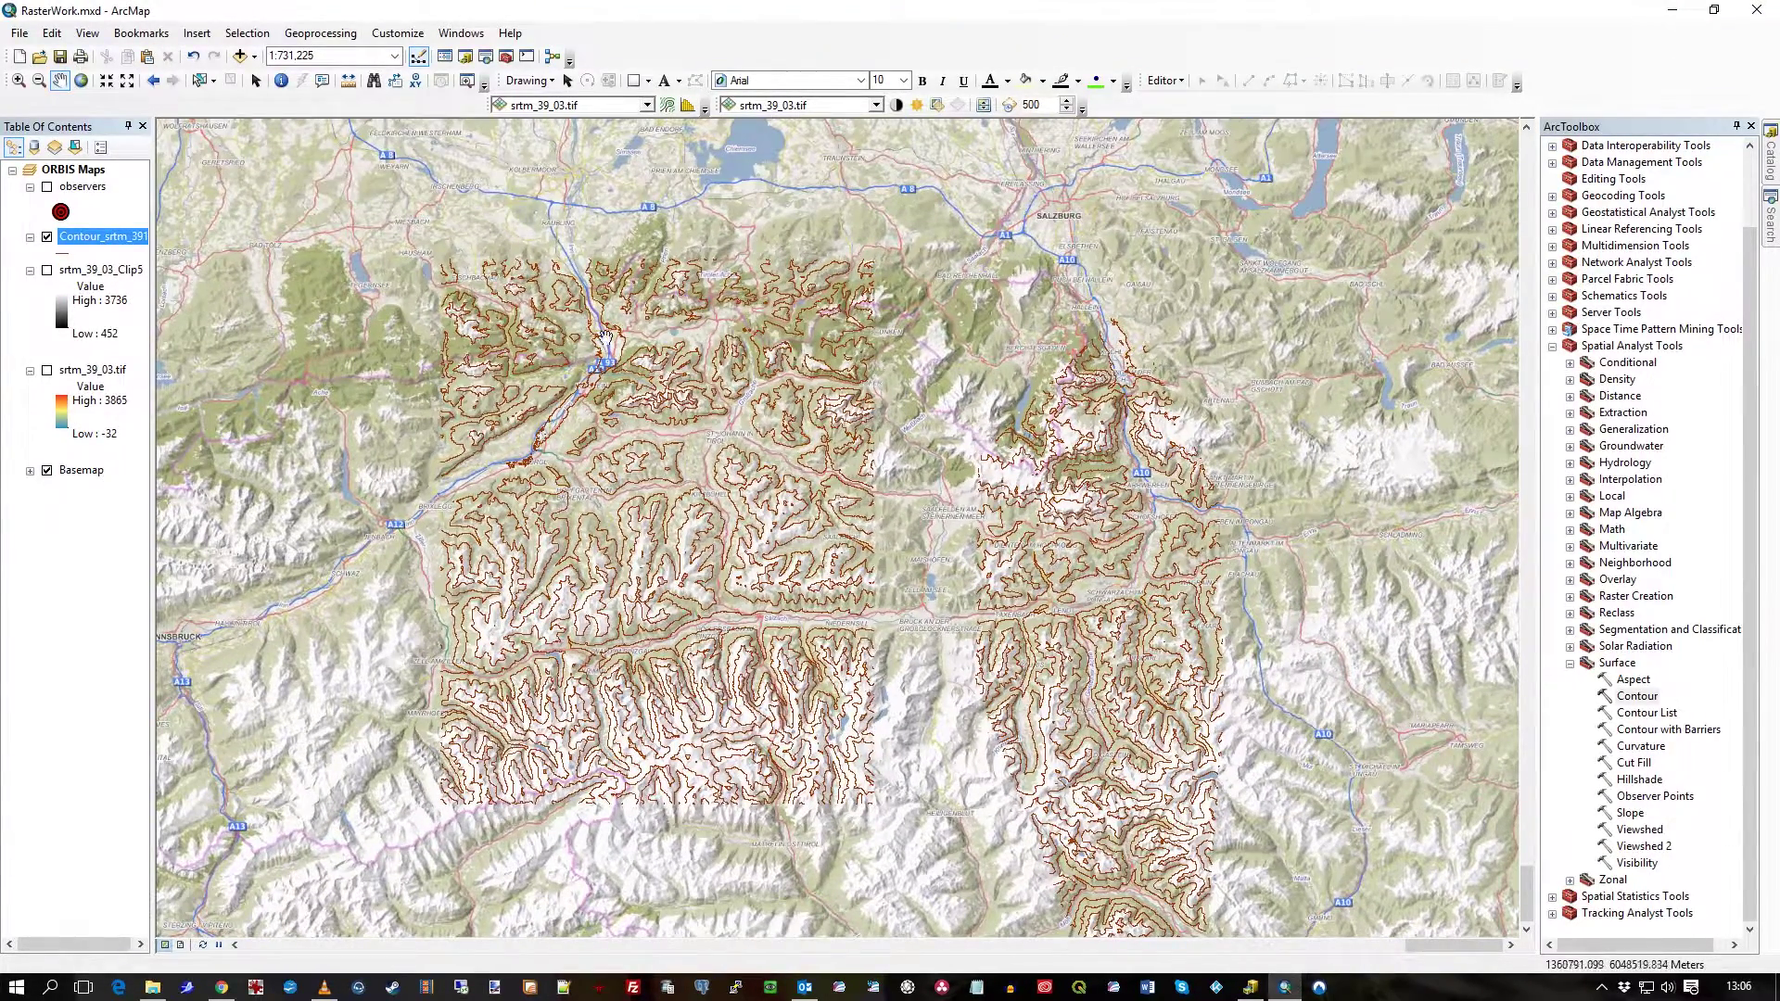
Identify the elongated contour line in the valley northwest of the closed hill contours and examine its Contour attribute, flashing the feature on the map.
scroll(614, 334, "up", 4)
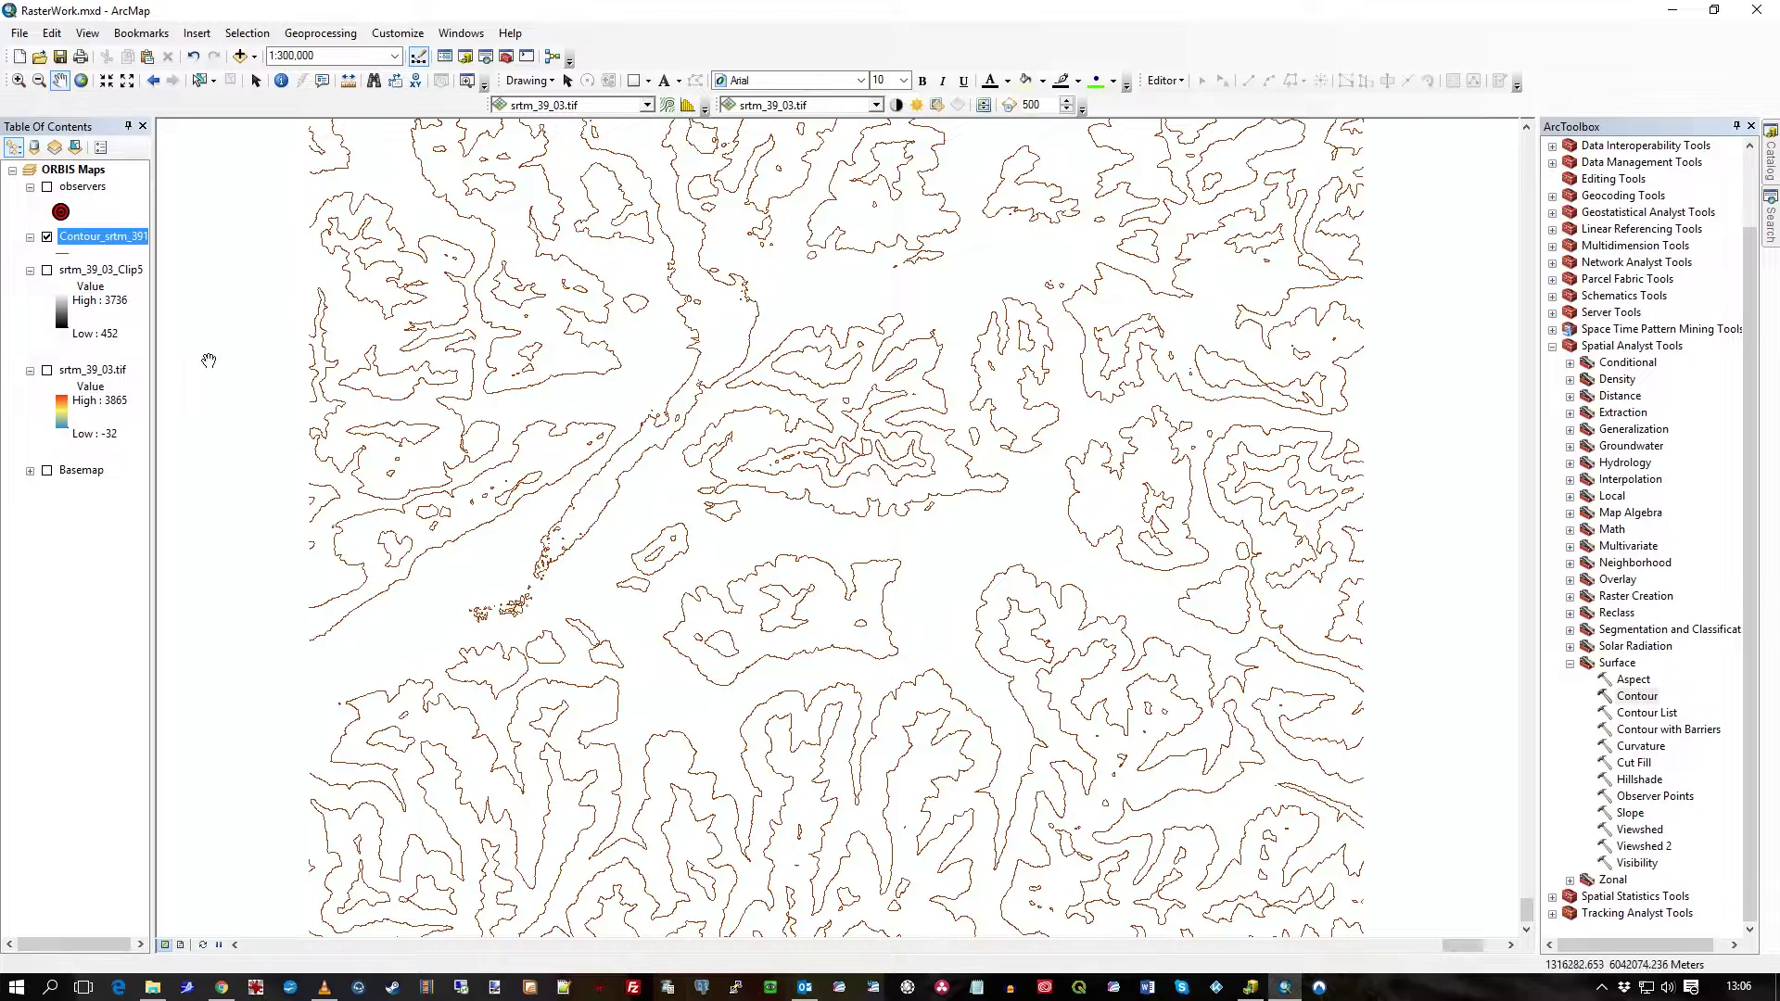
left_click(281, 80)
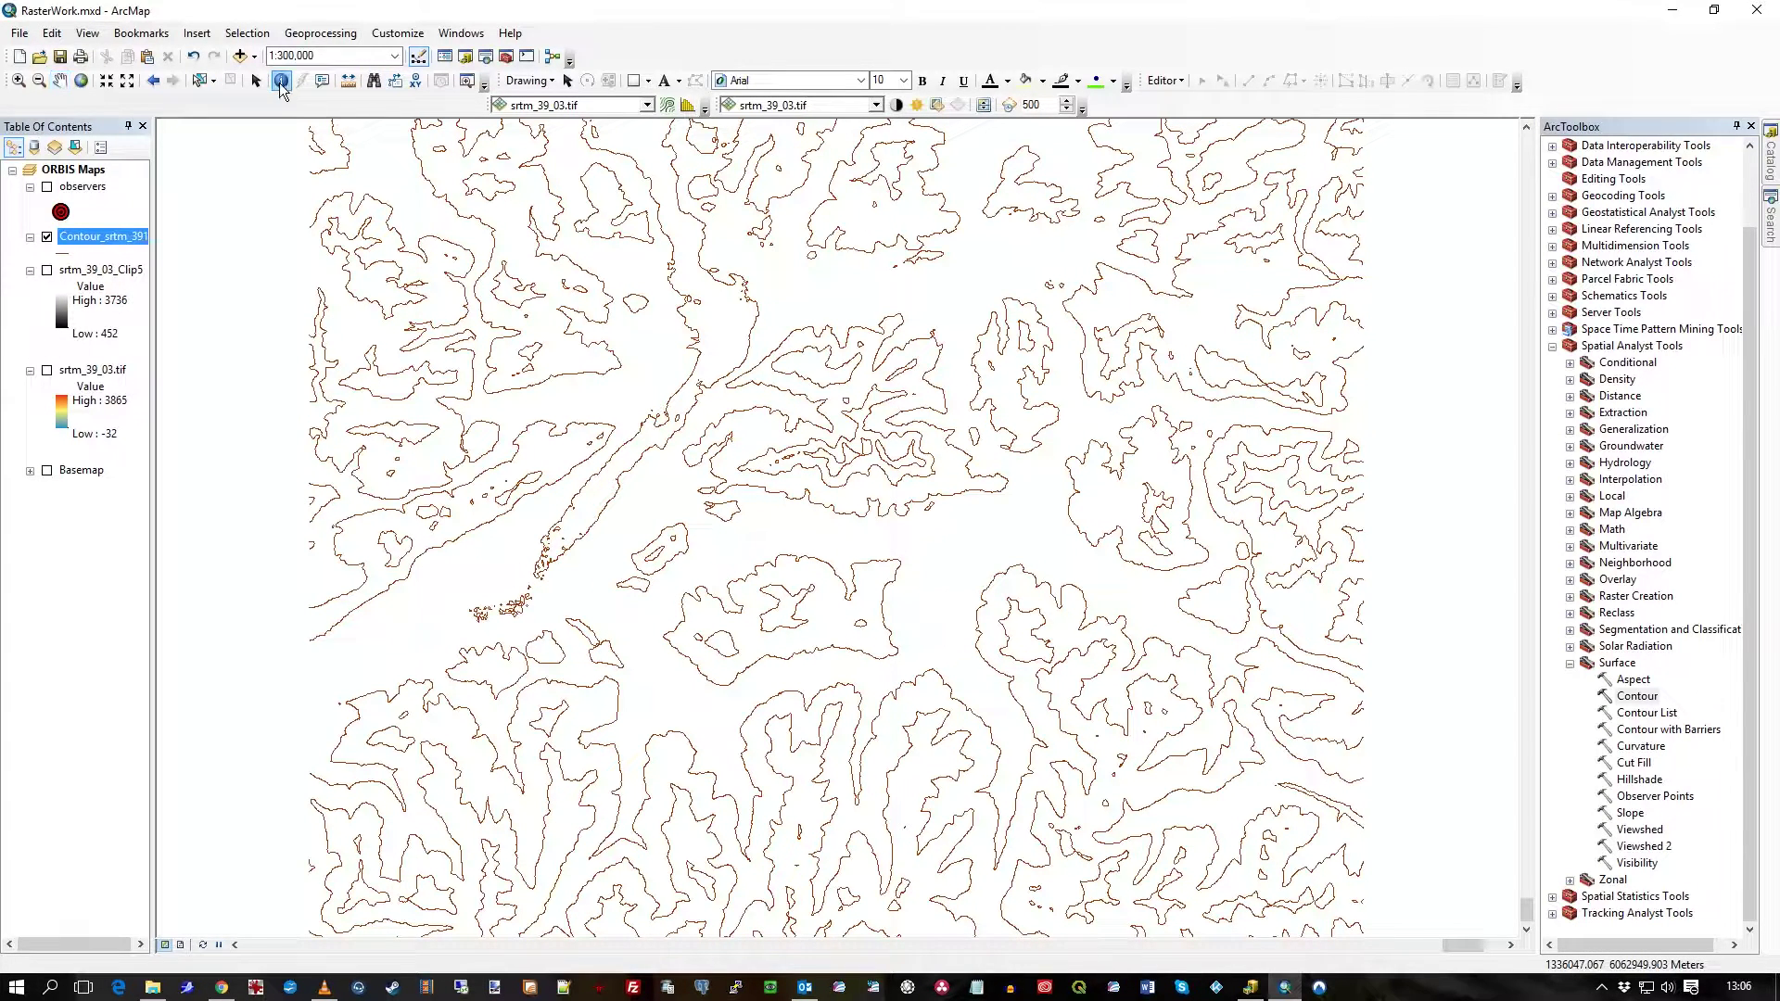
left_click(467, 532)
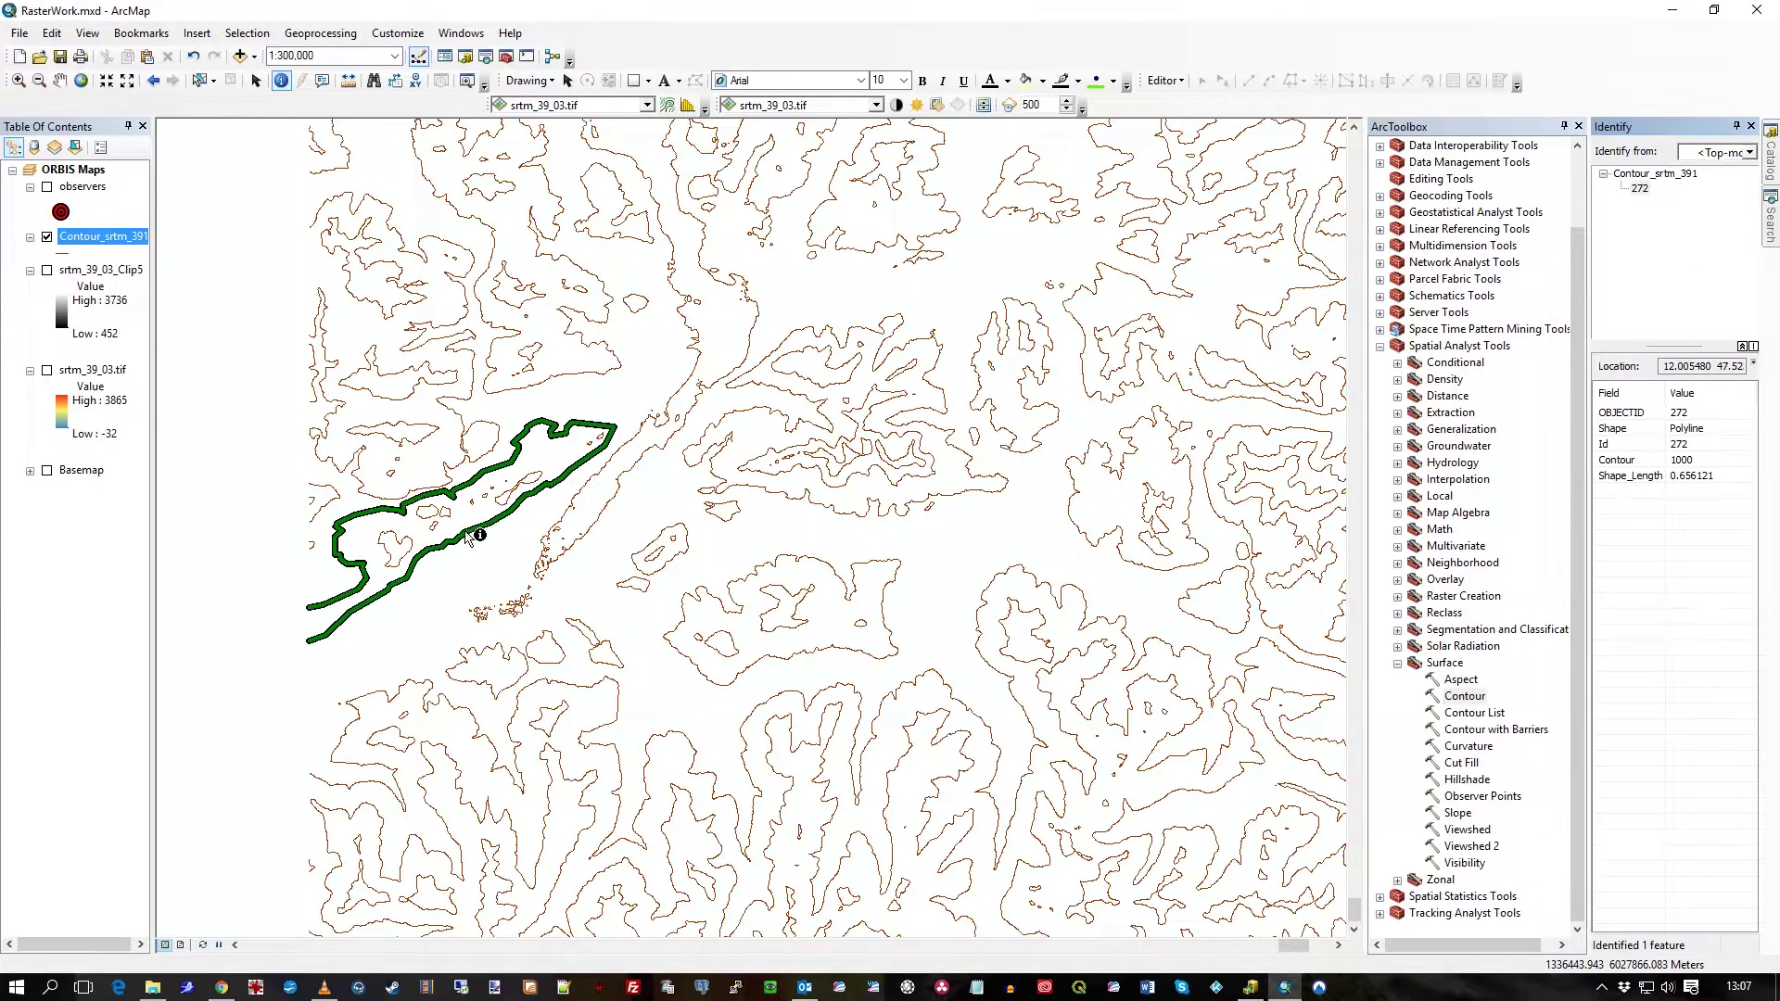
left_click(1639, 189)
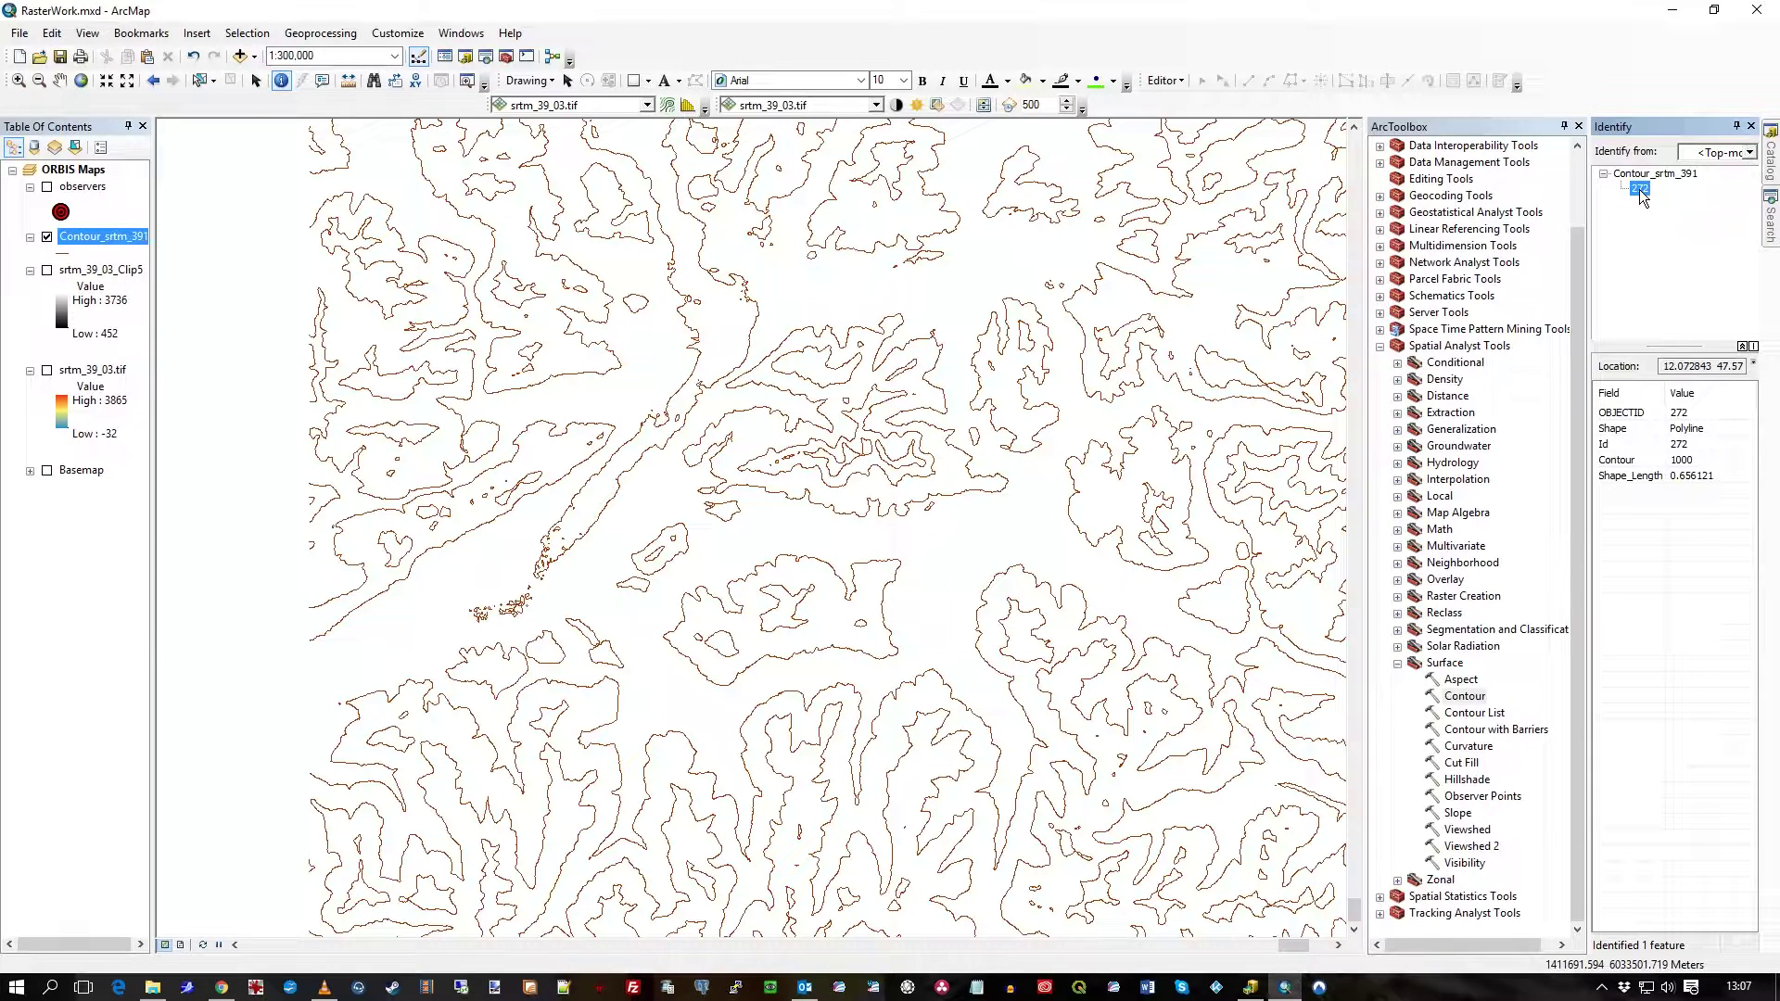
left_click(1691, 465)
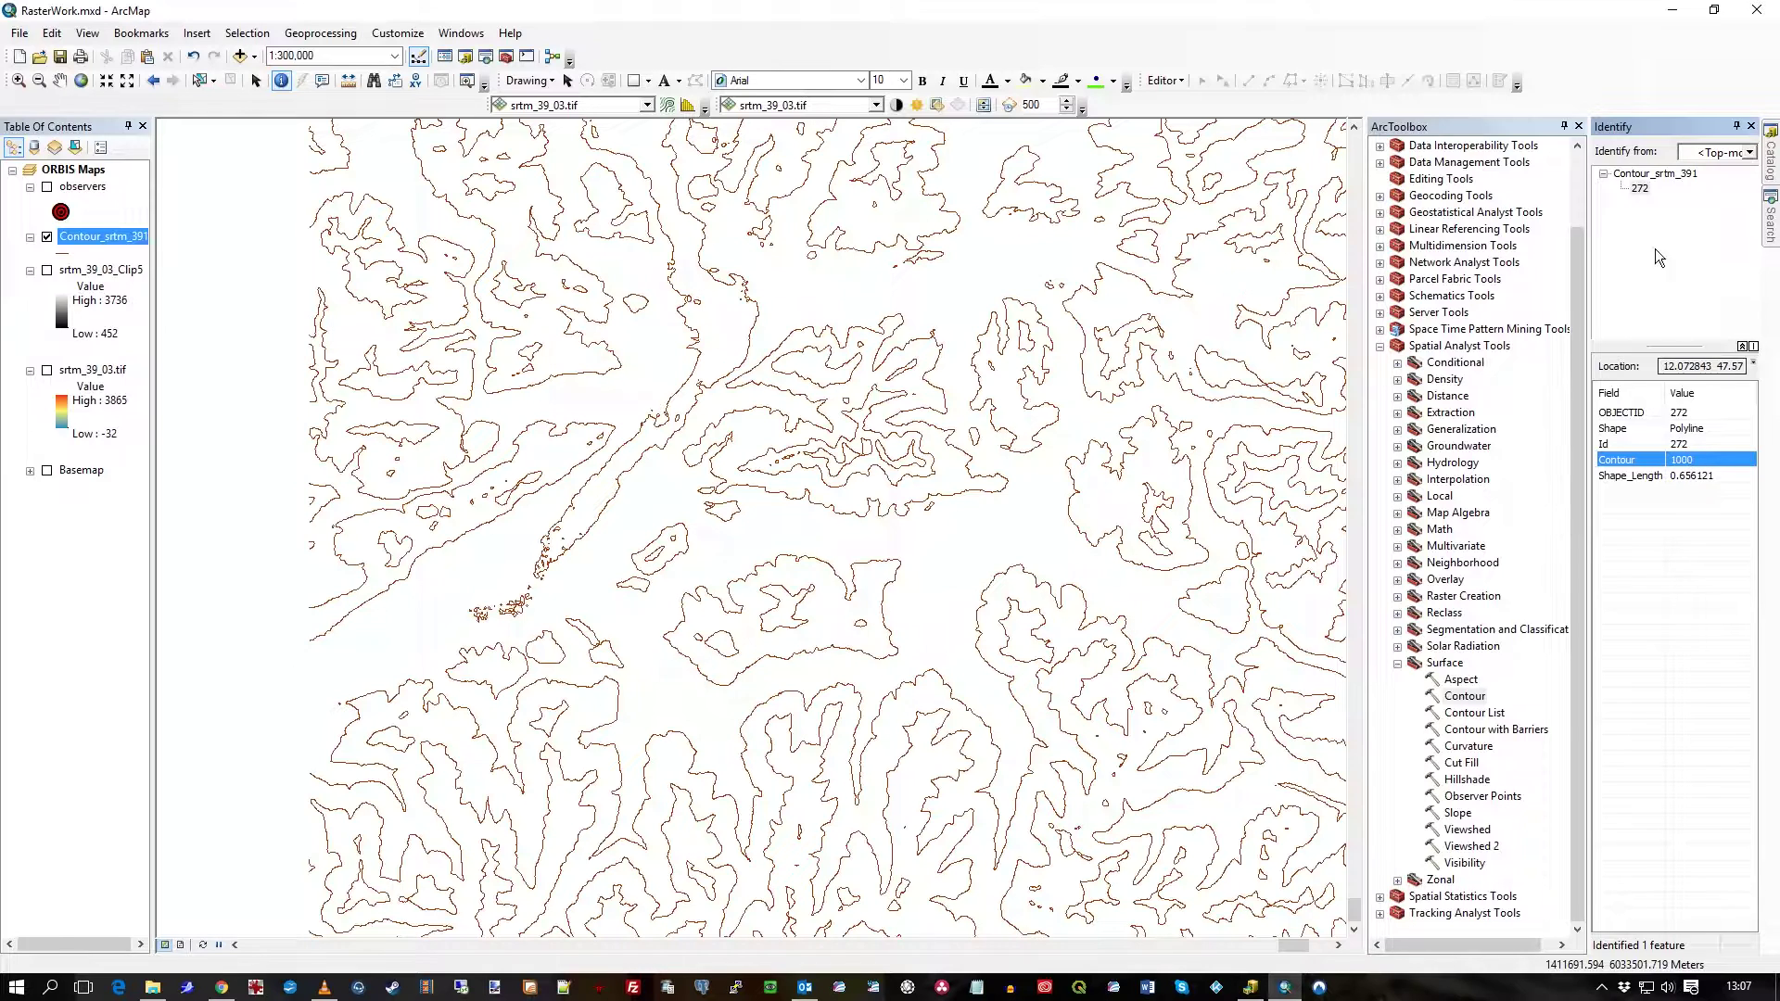
left_click(1641, 188)
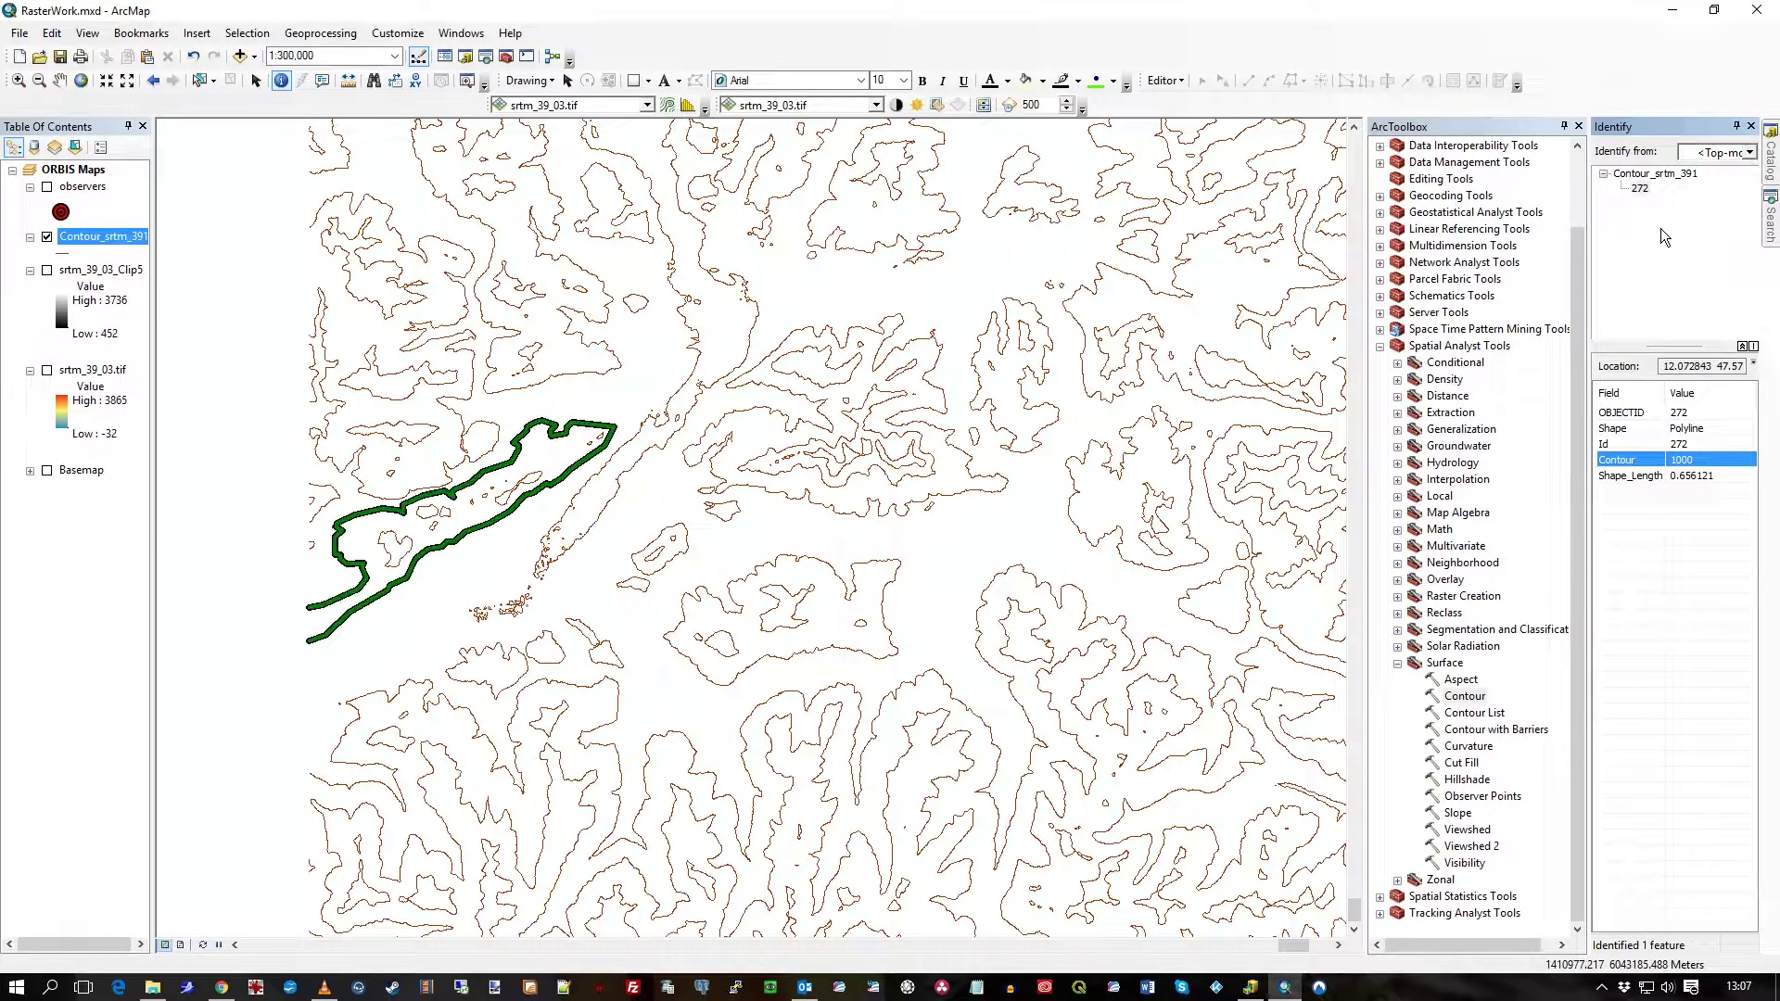
left_click(1689, 463)
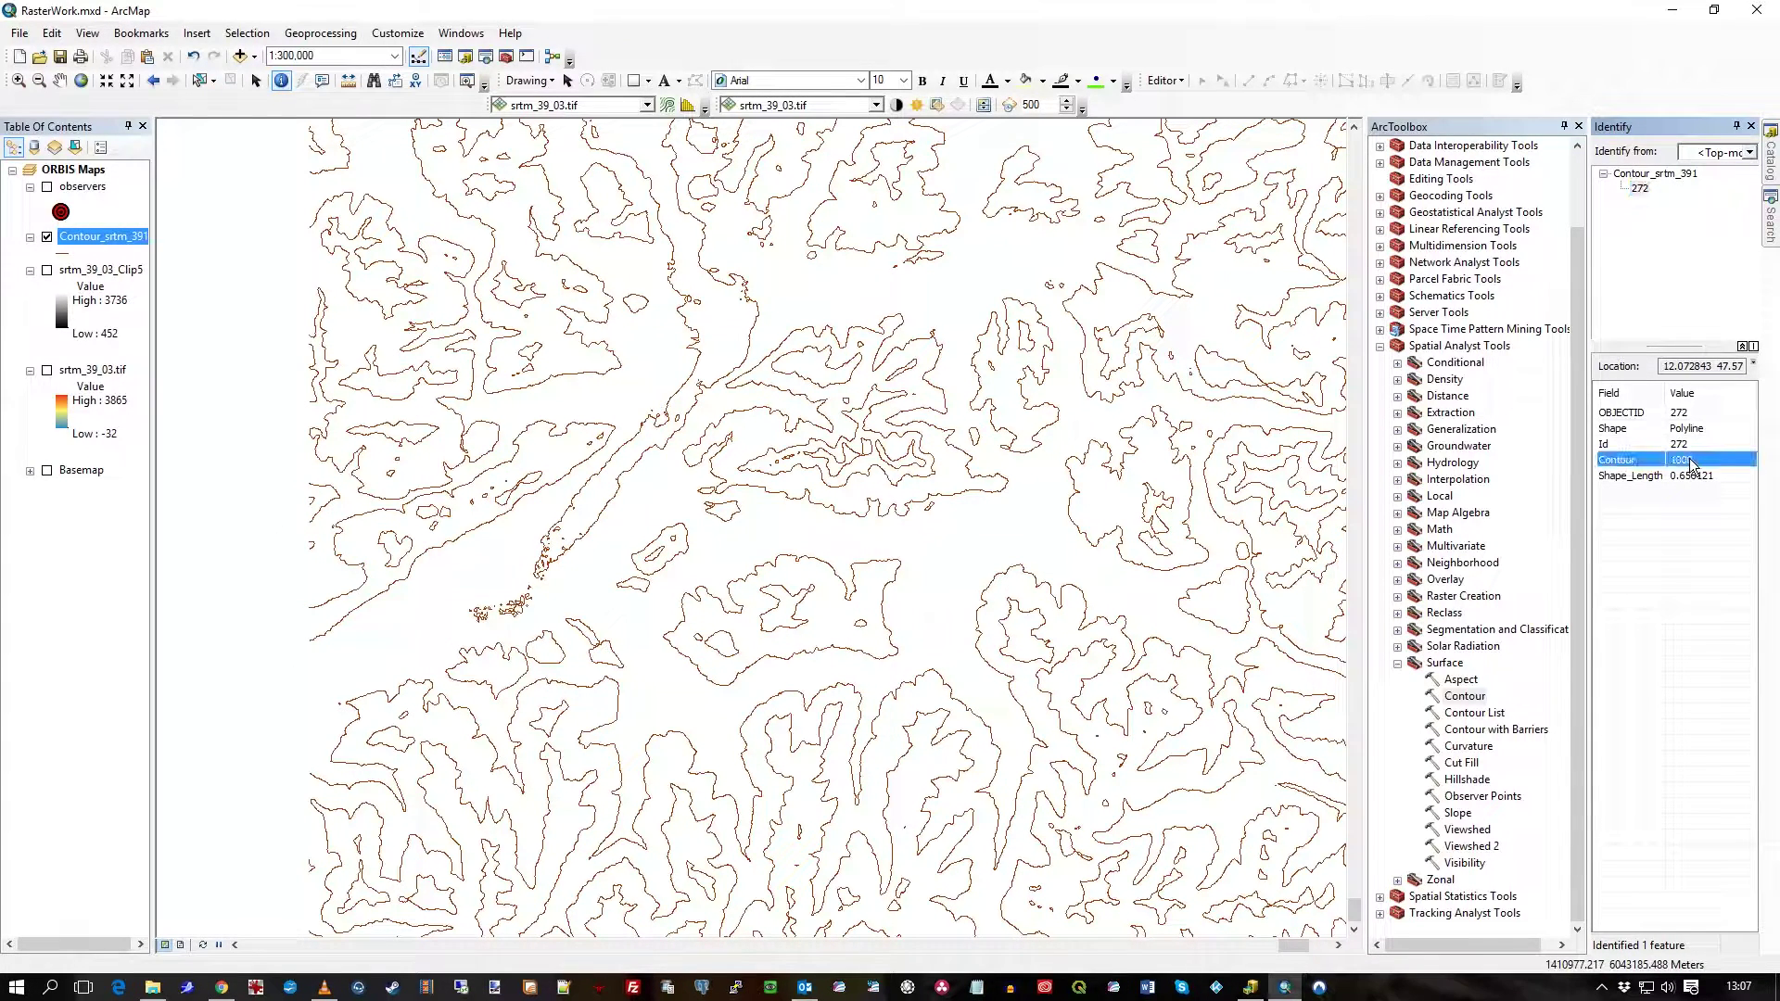
Label the features of the contour layer with the Contour field as the label text.
double_click(112, 237)
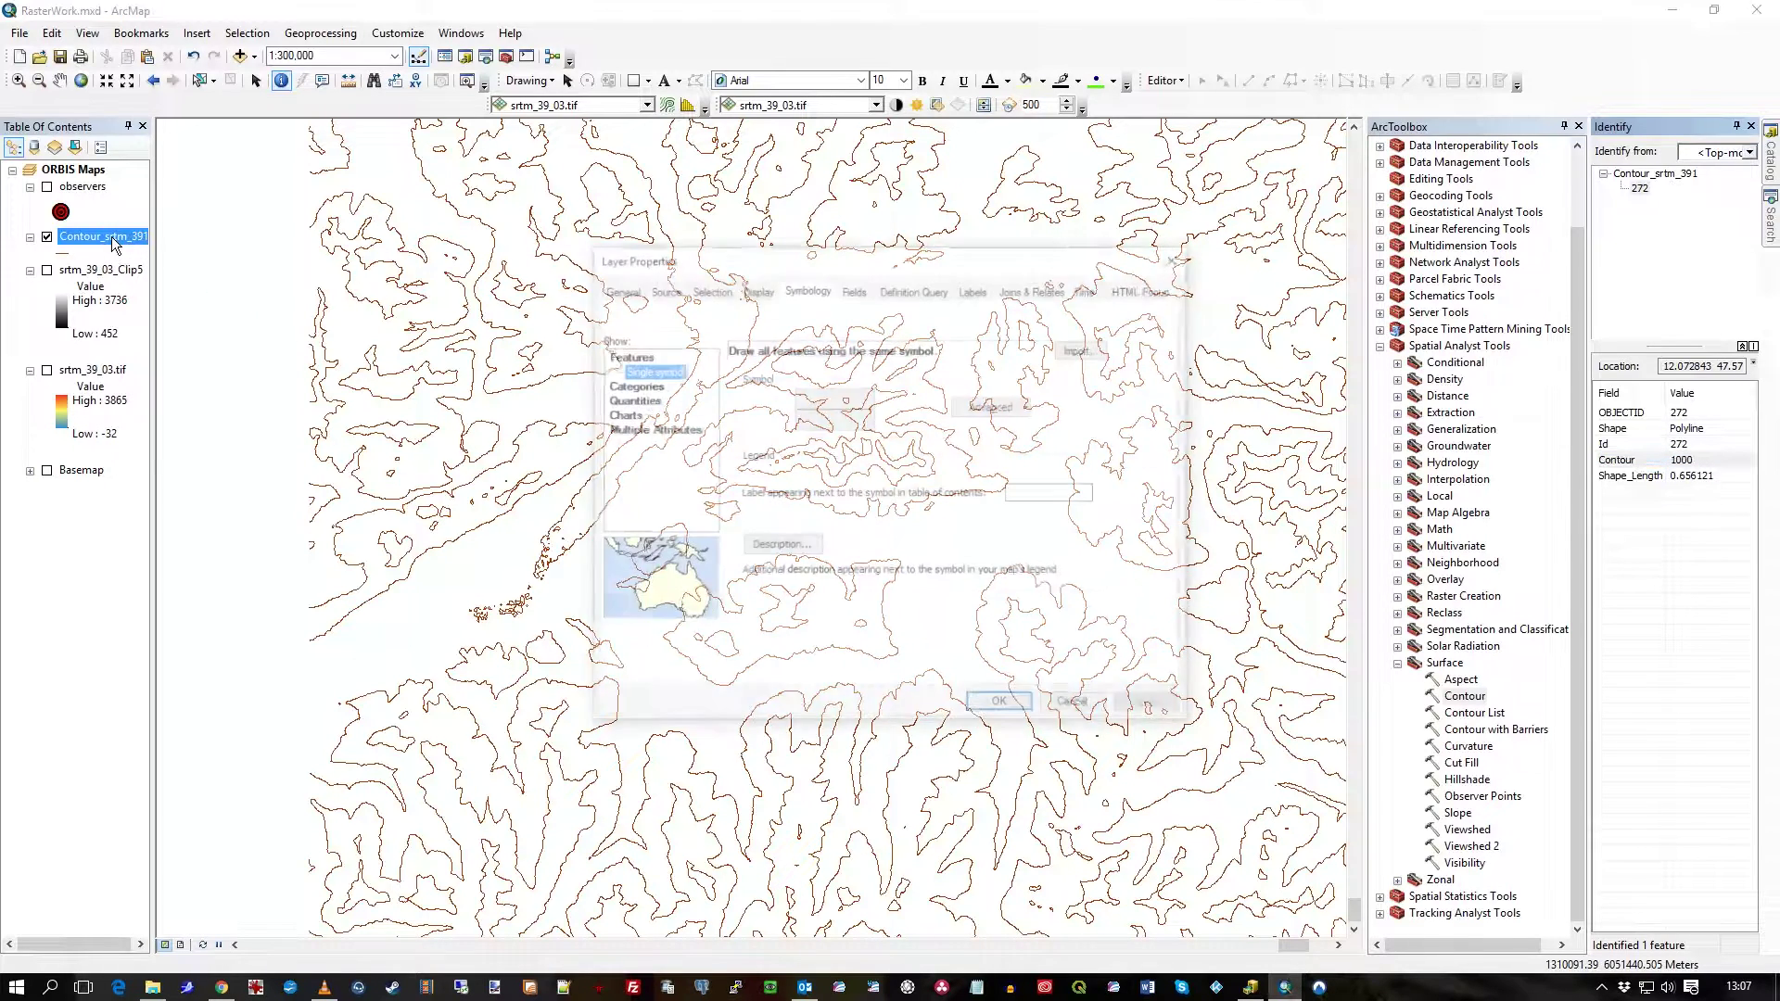
left_click(974, 289)
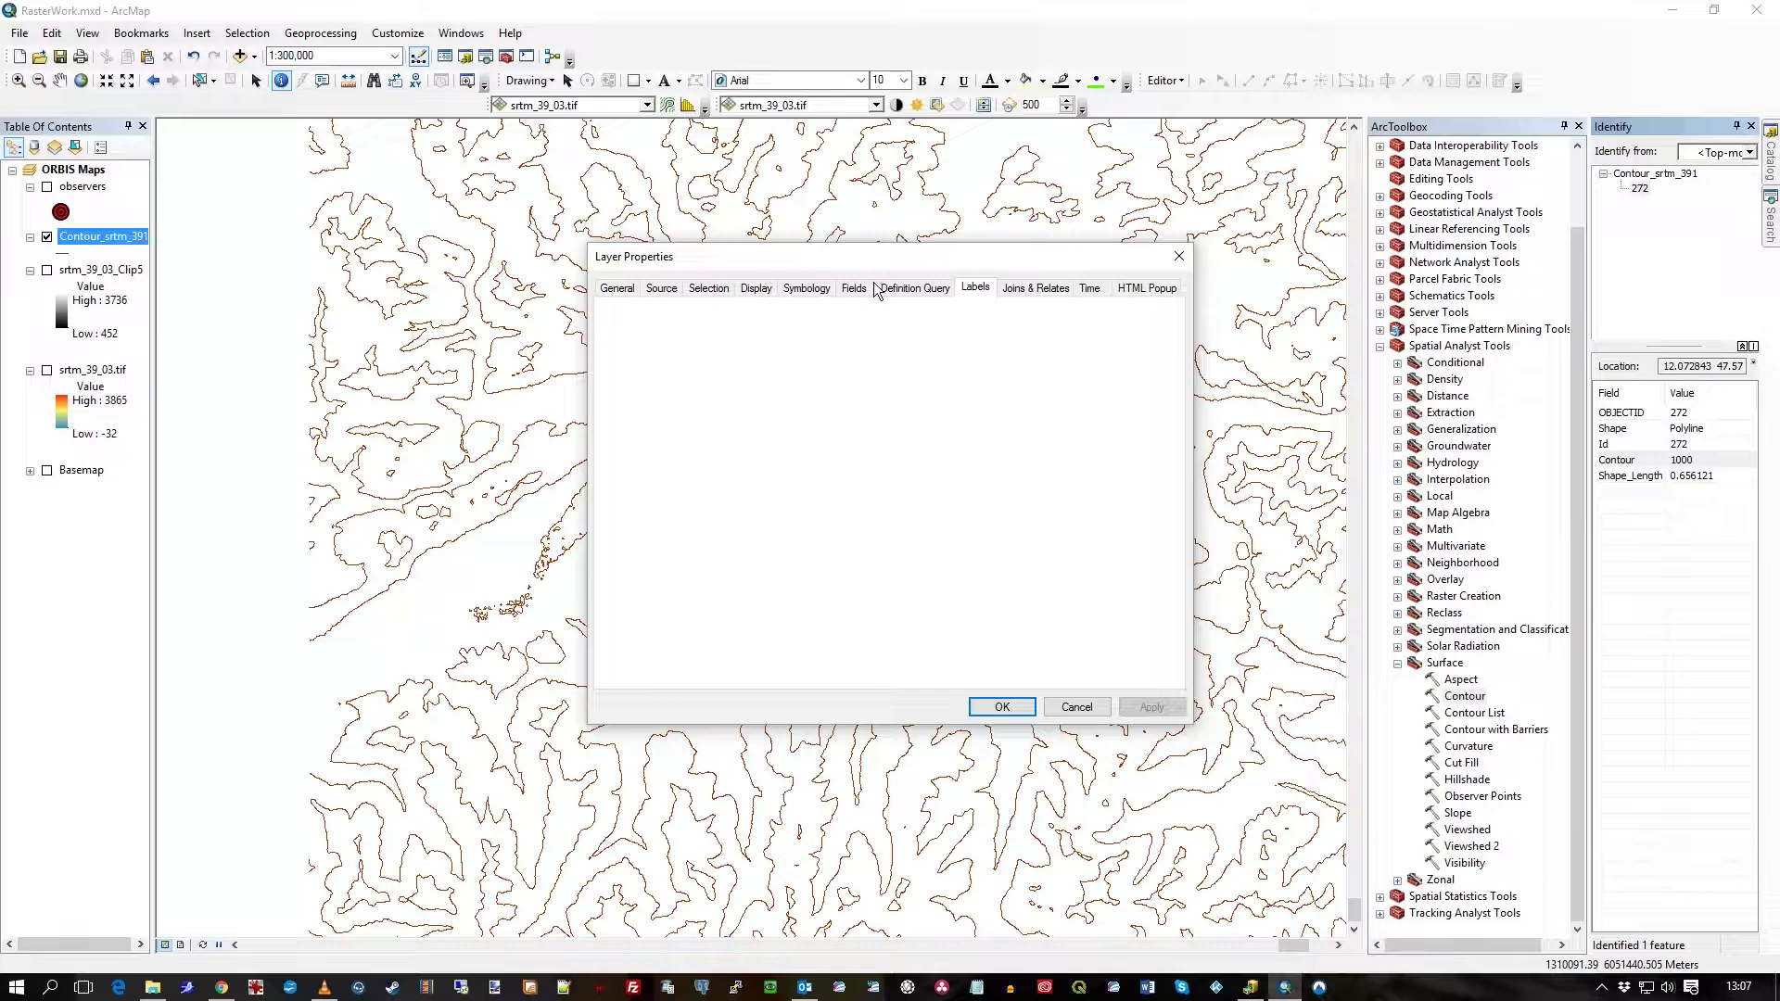
left_click(721, 313)
left_click(973, 433)
left_click(853, 476)
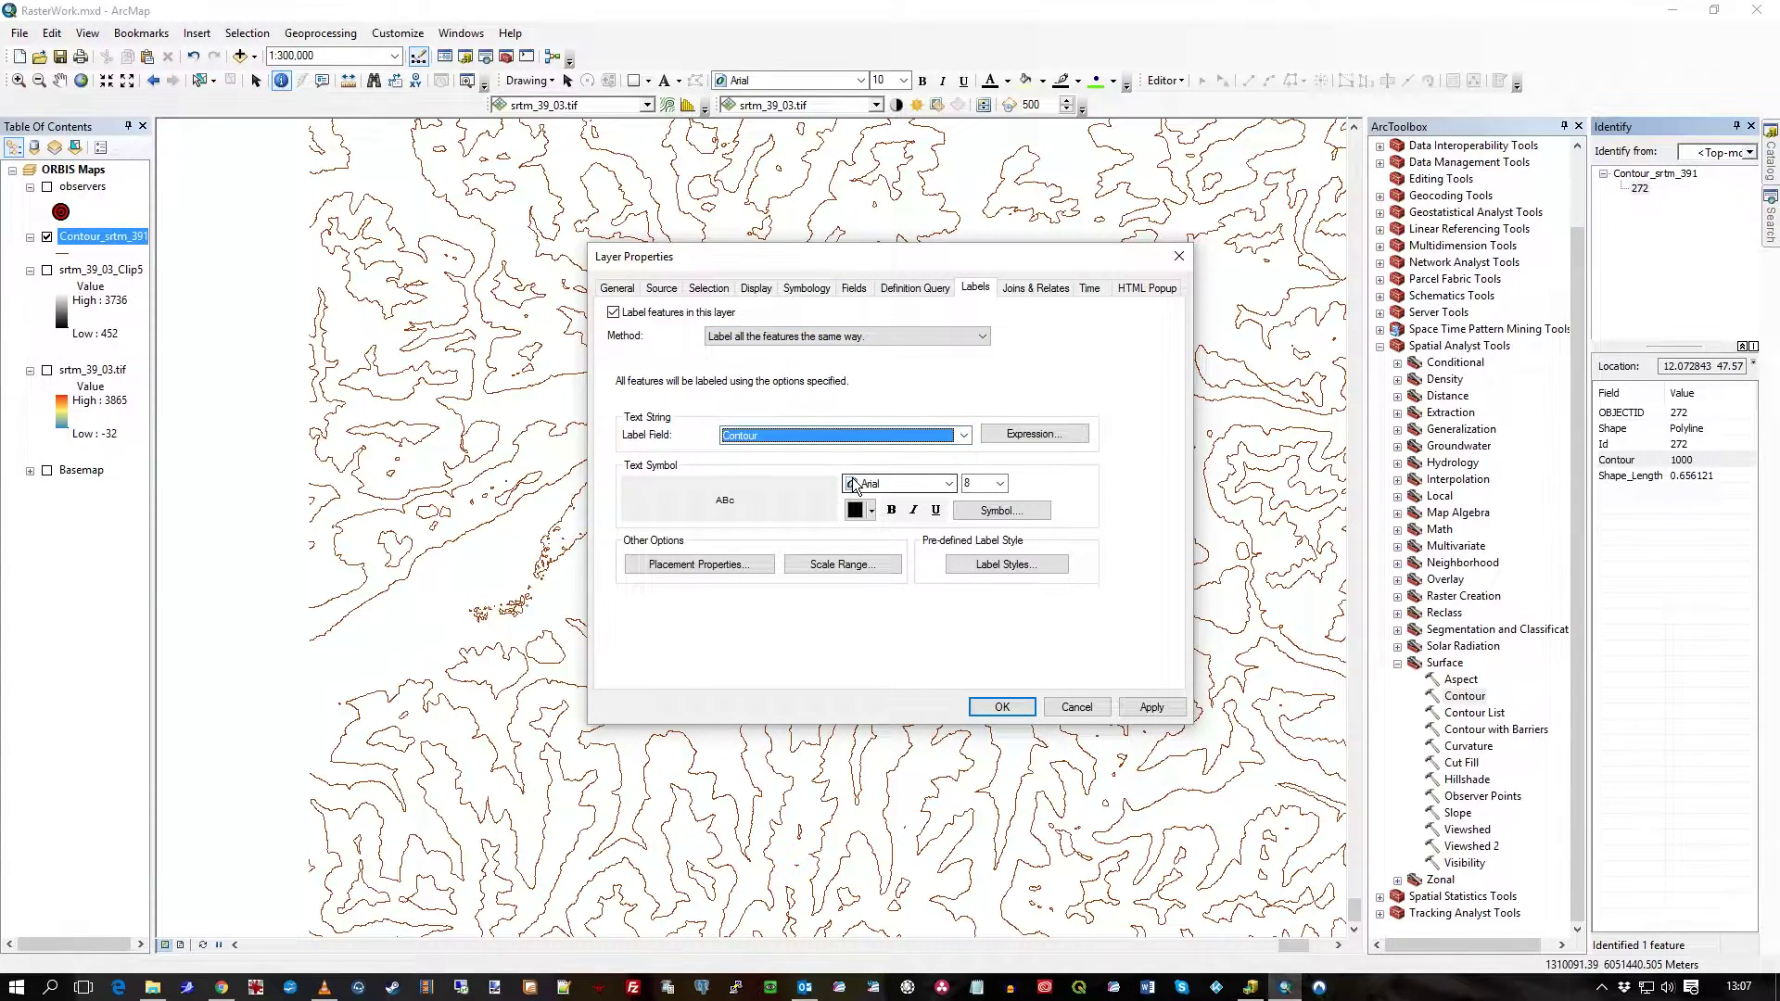
left_click(1154, 708)
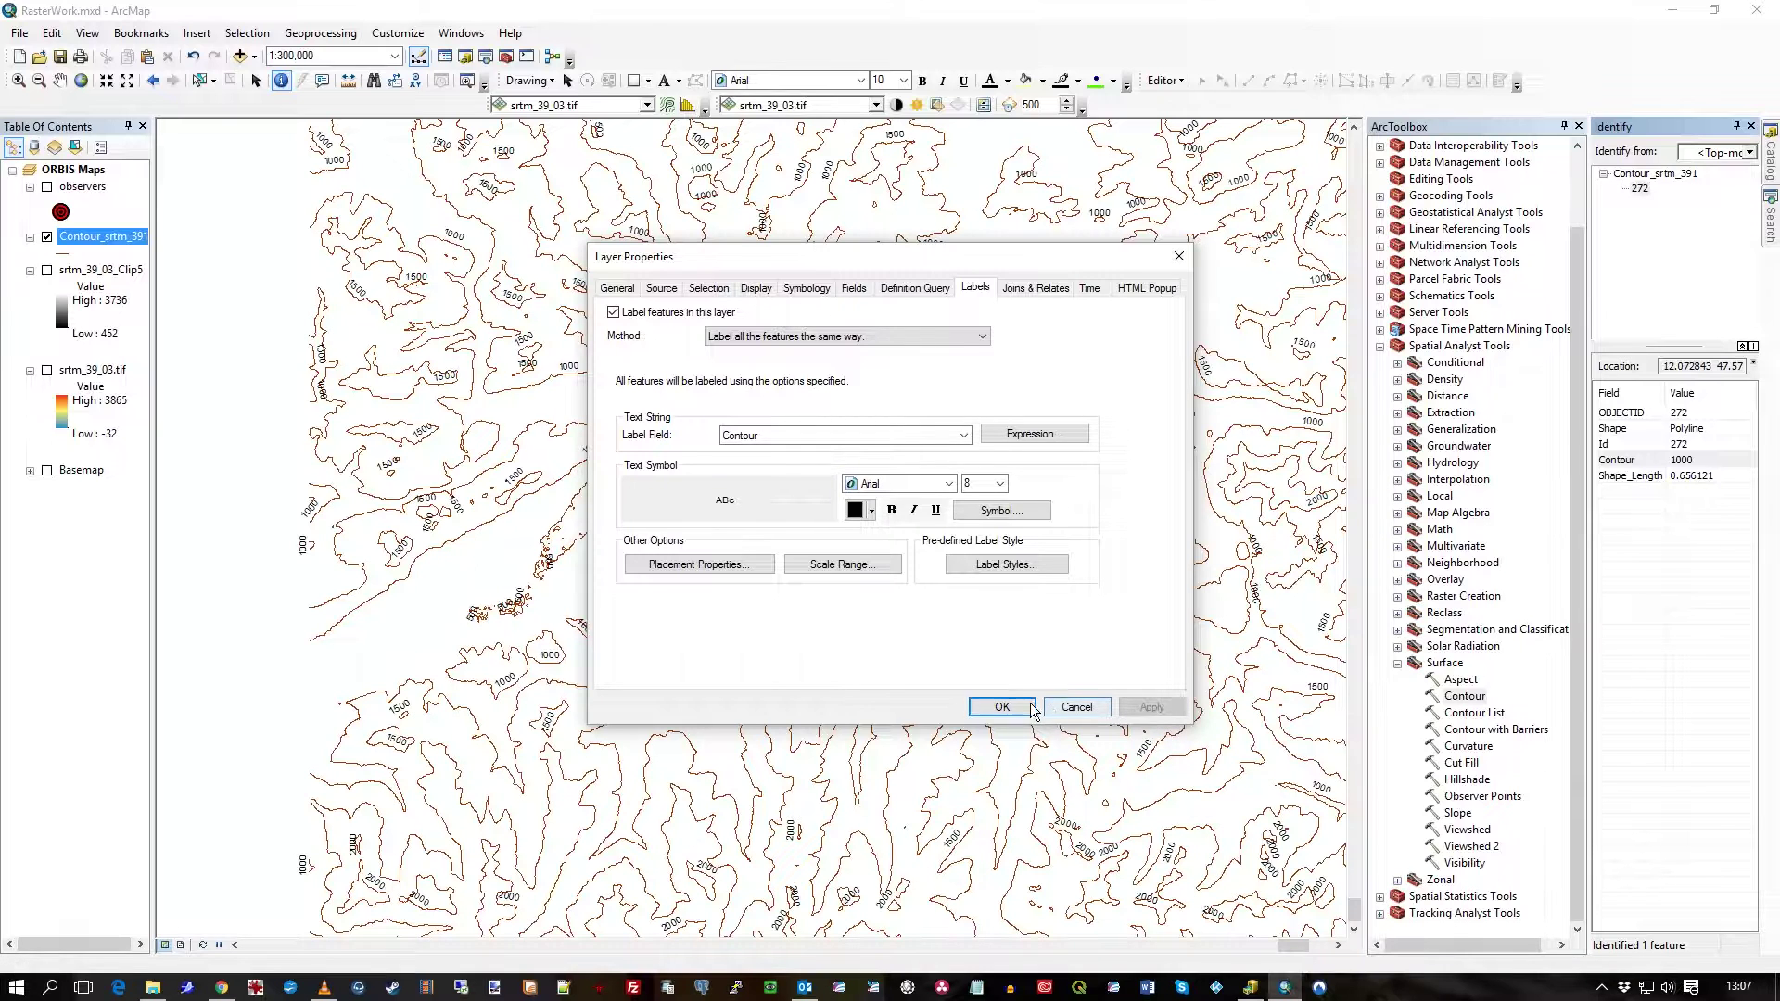
left_click(1002, 707)
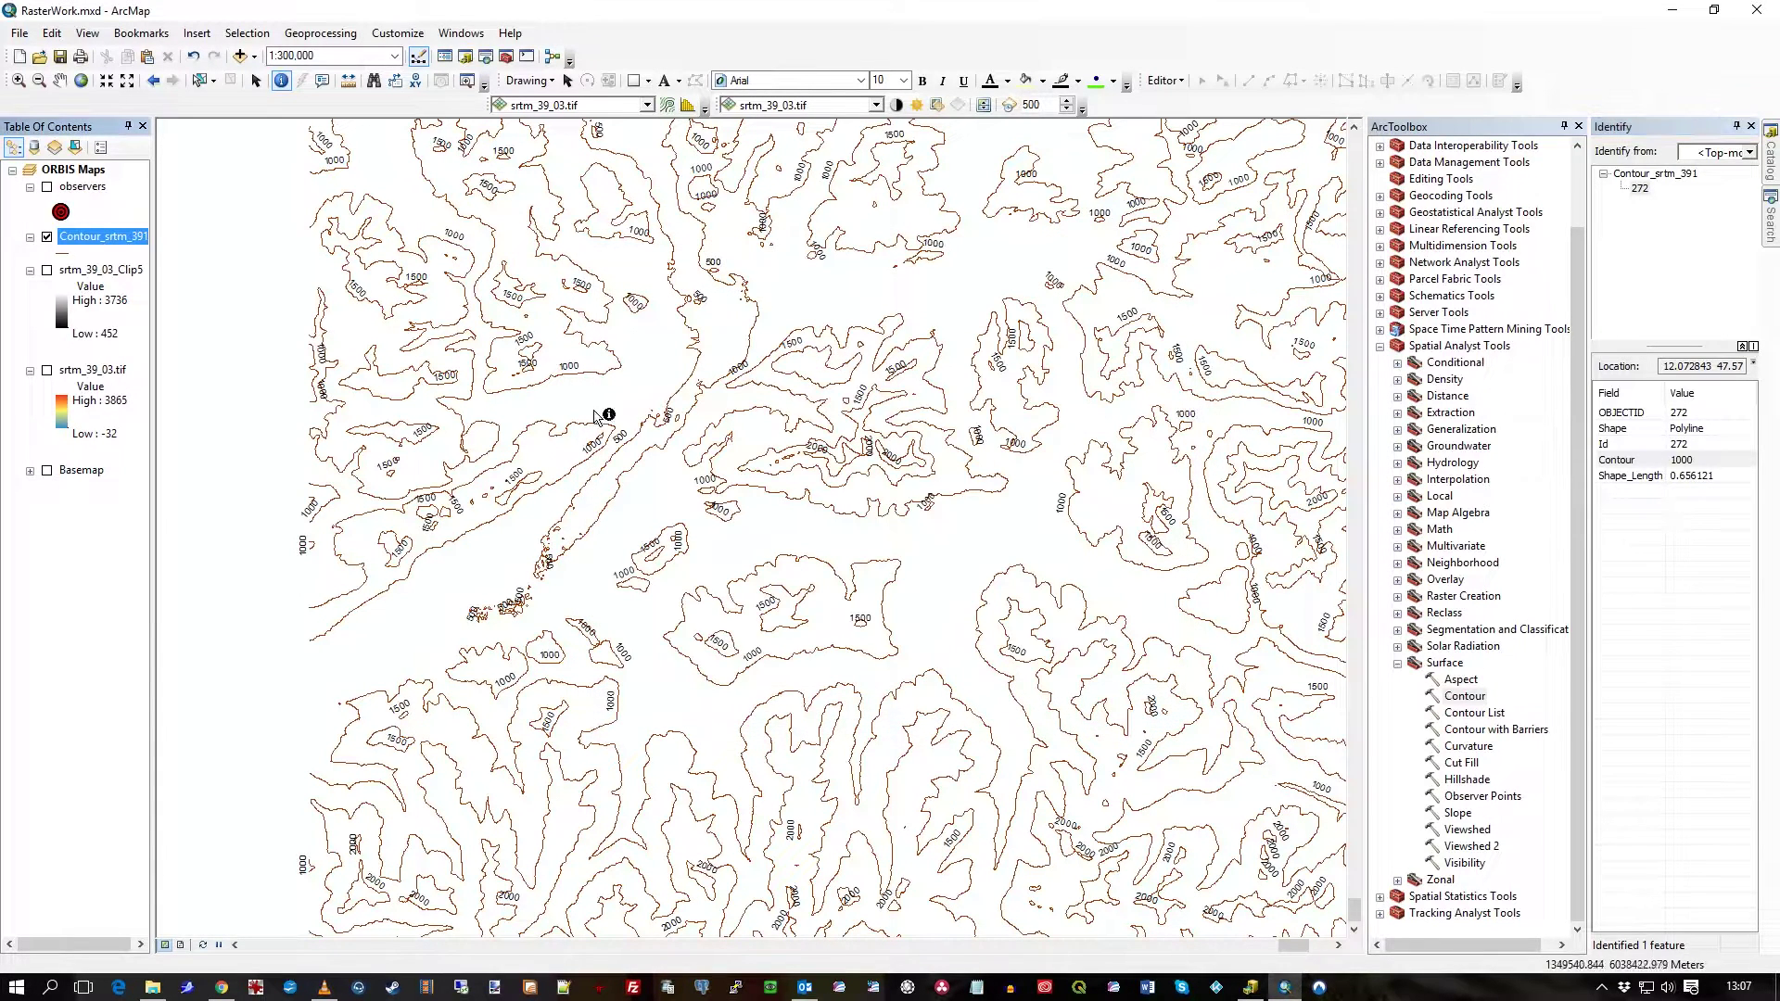
Turn on the Basemap layer beneath the labelled contours and inspect them up close at a 1:200,000 scale.
left_click(19, 81)
left_click(809, 414)
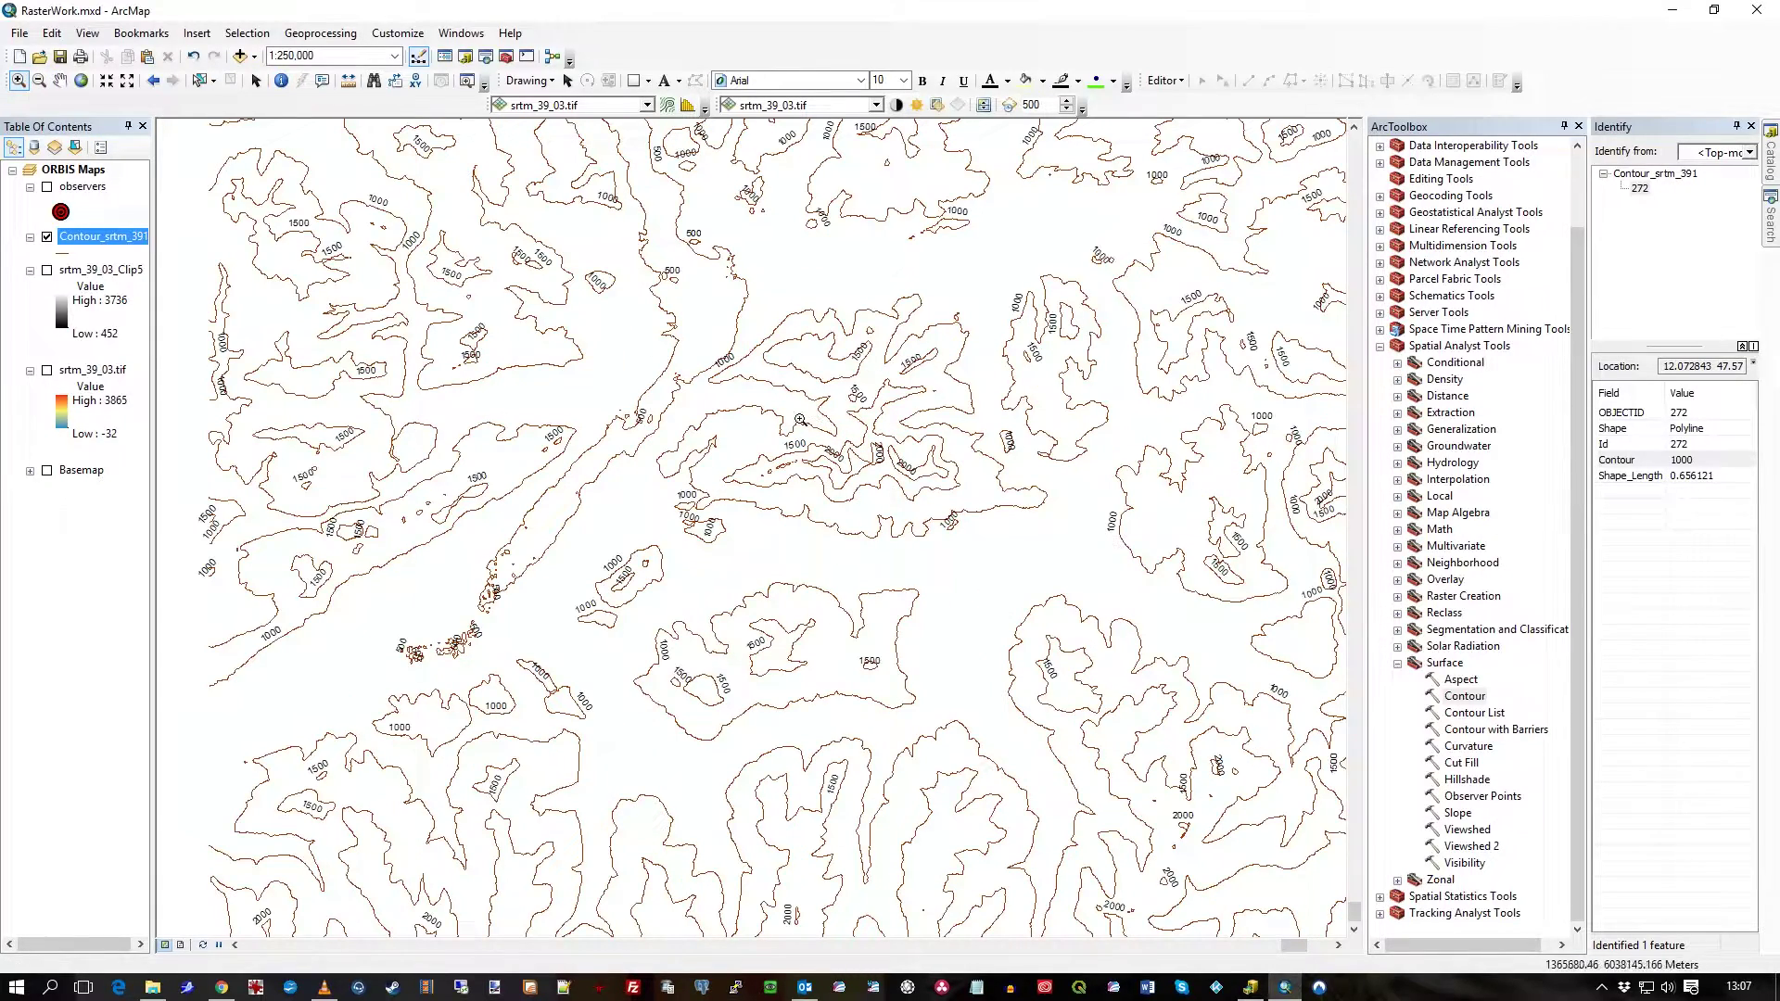
left_click(47, 471)
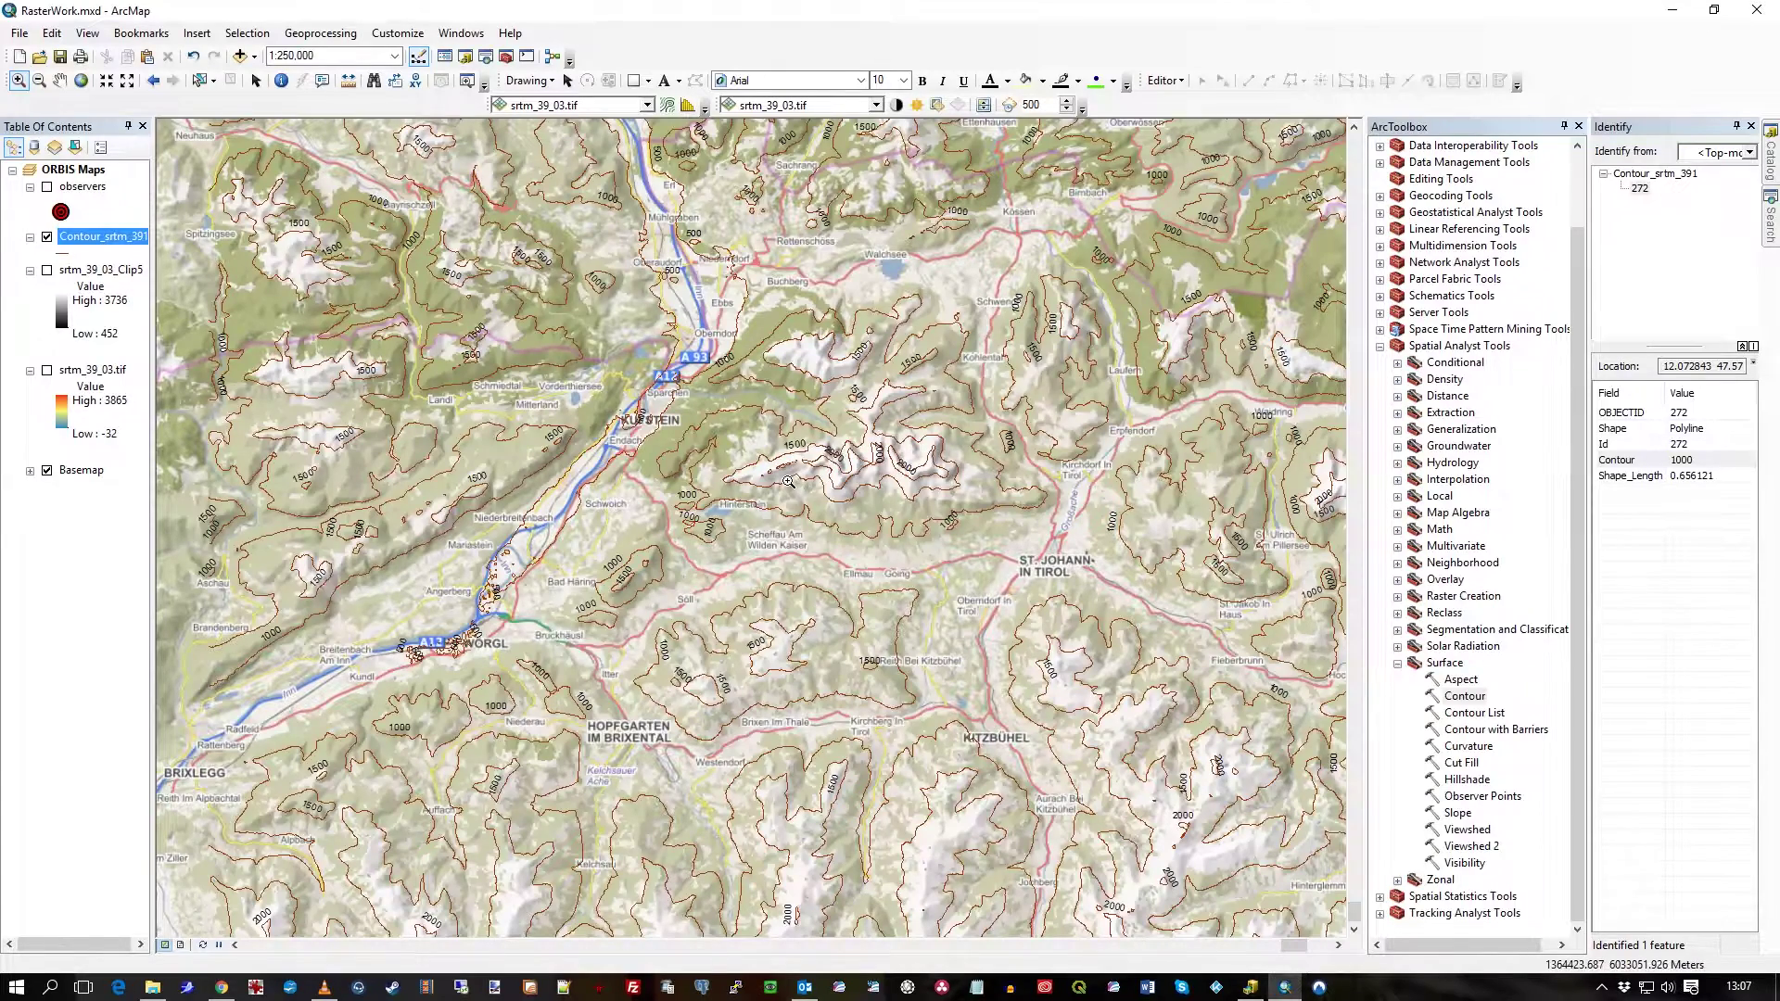
scroll(861, 452, "up", 1)
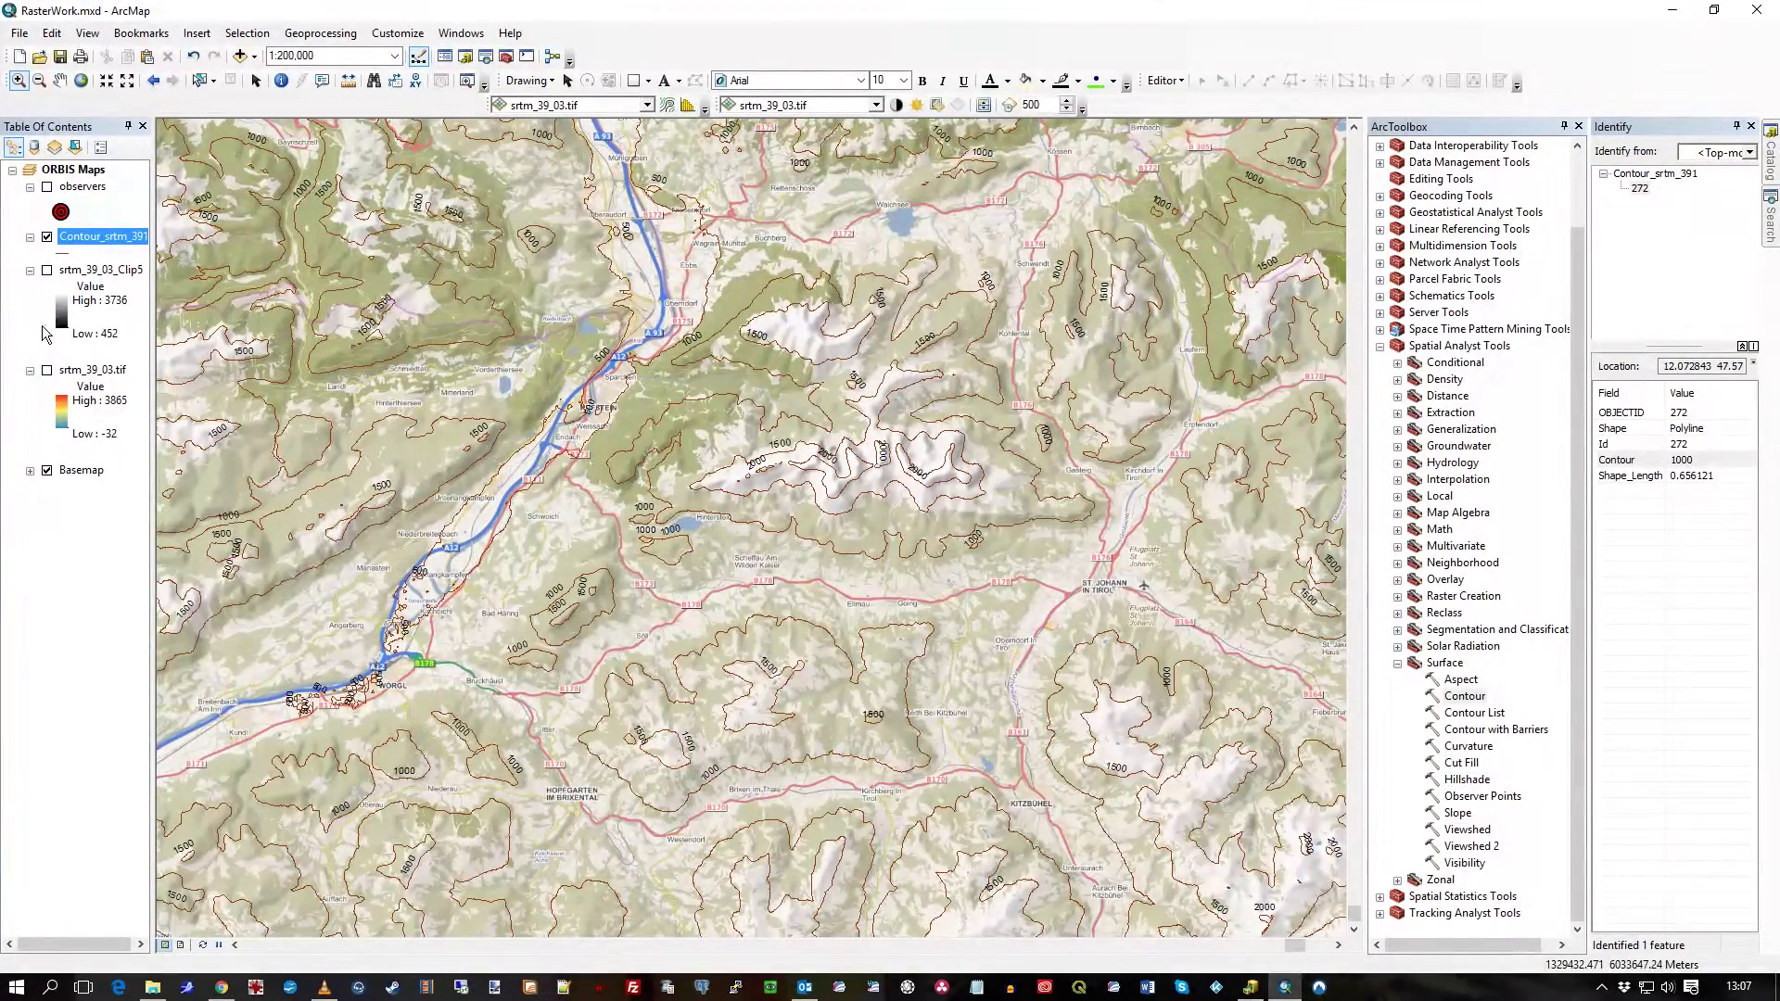
Display the srtm_39_03_Clip5 raster beneath the contours and restyle the contour lines with the Highway symbol.
left_click(47, 270)
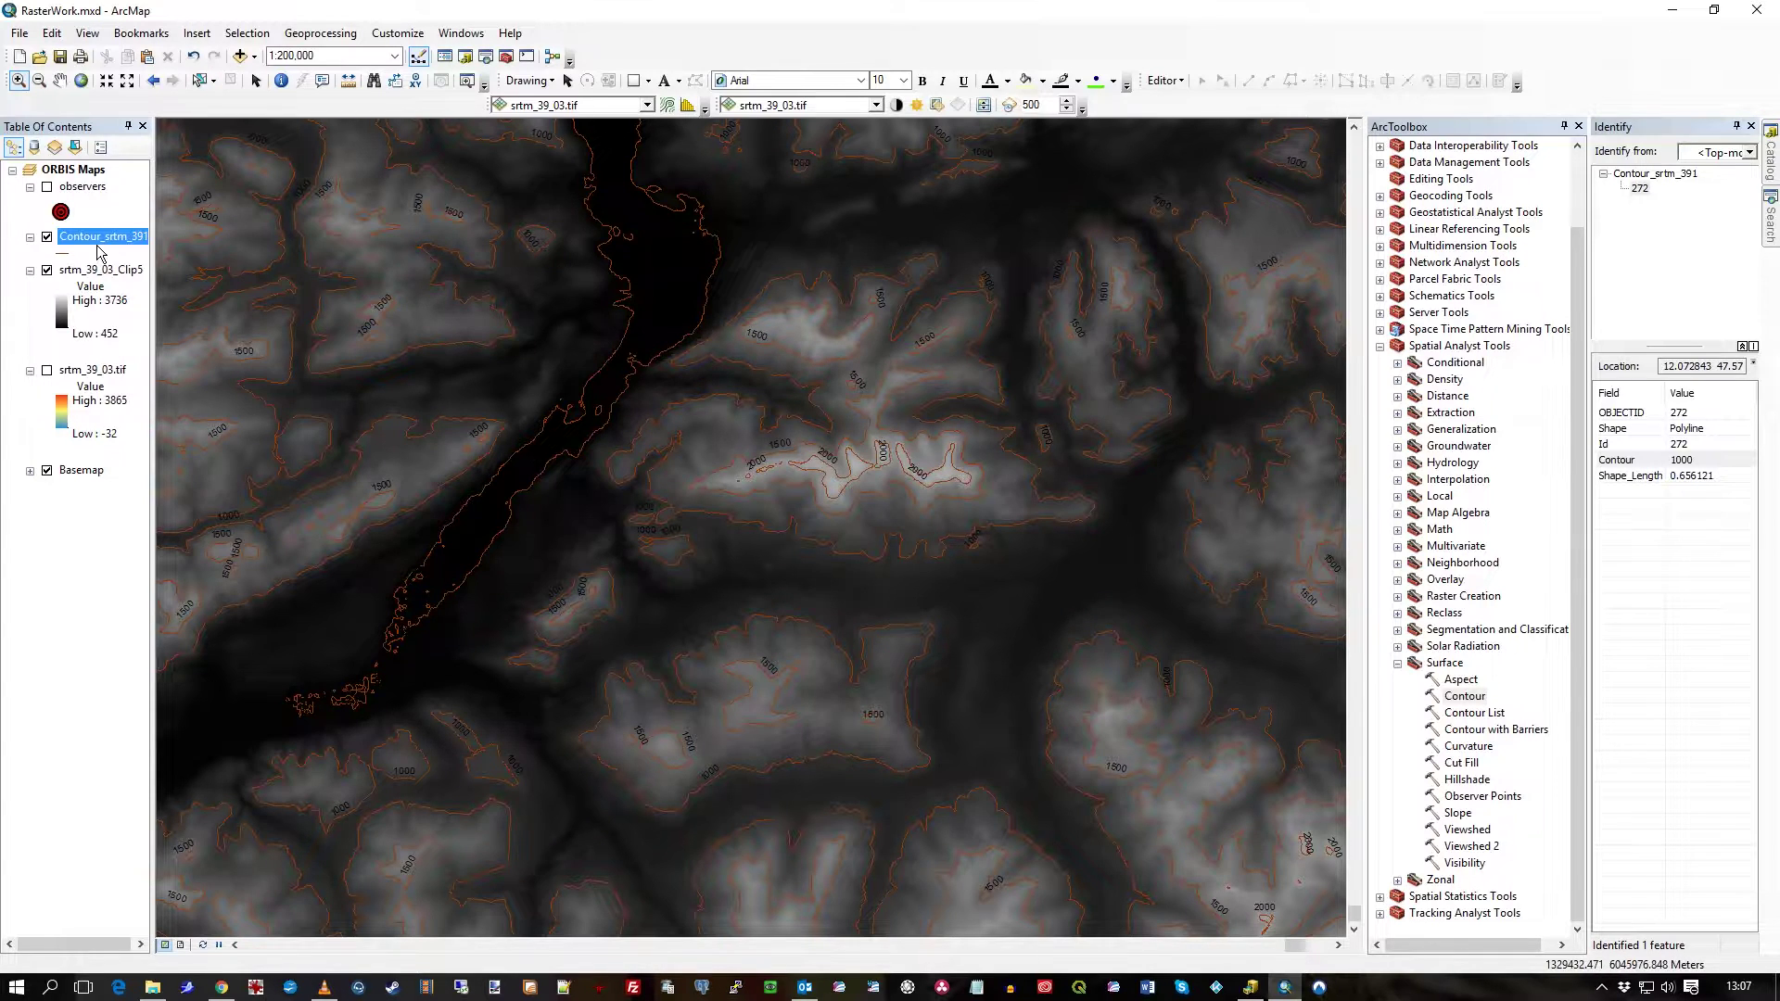
left_click(65, 252)
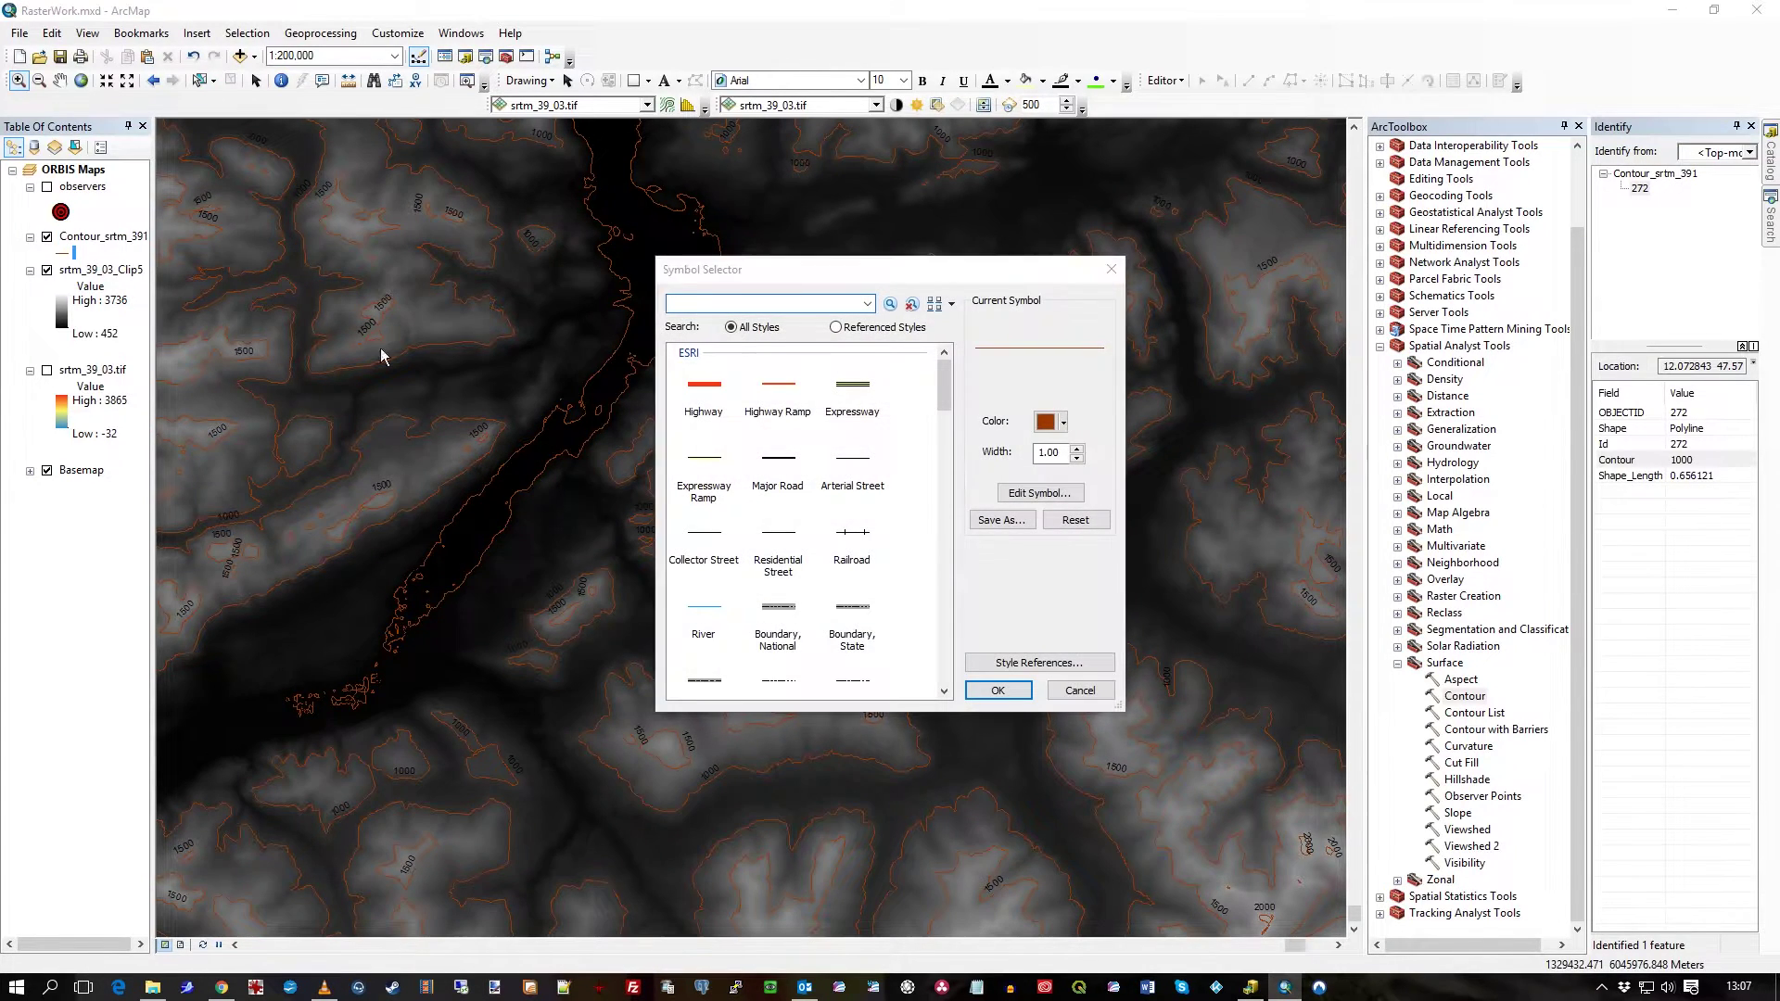
left_click(704, 391)
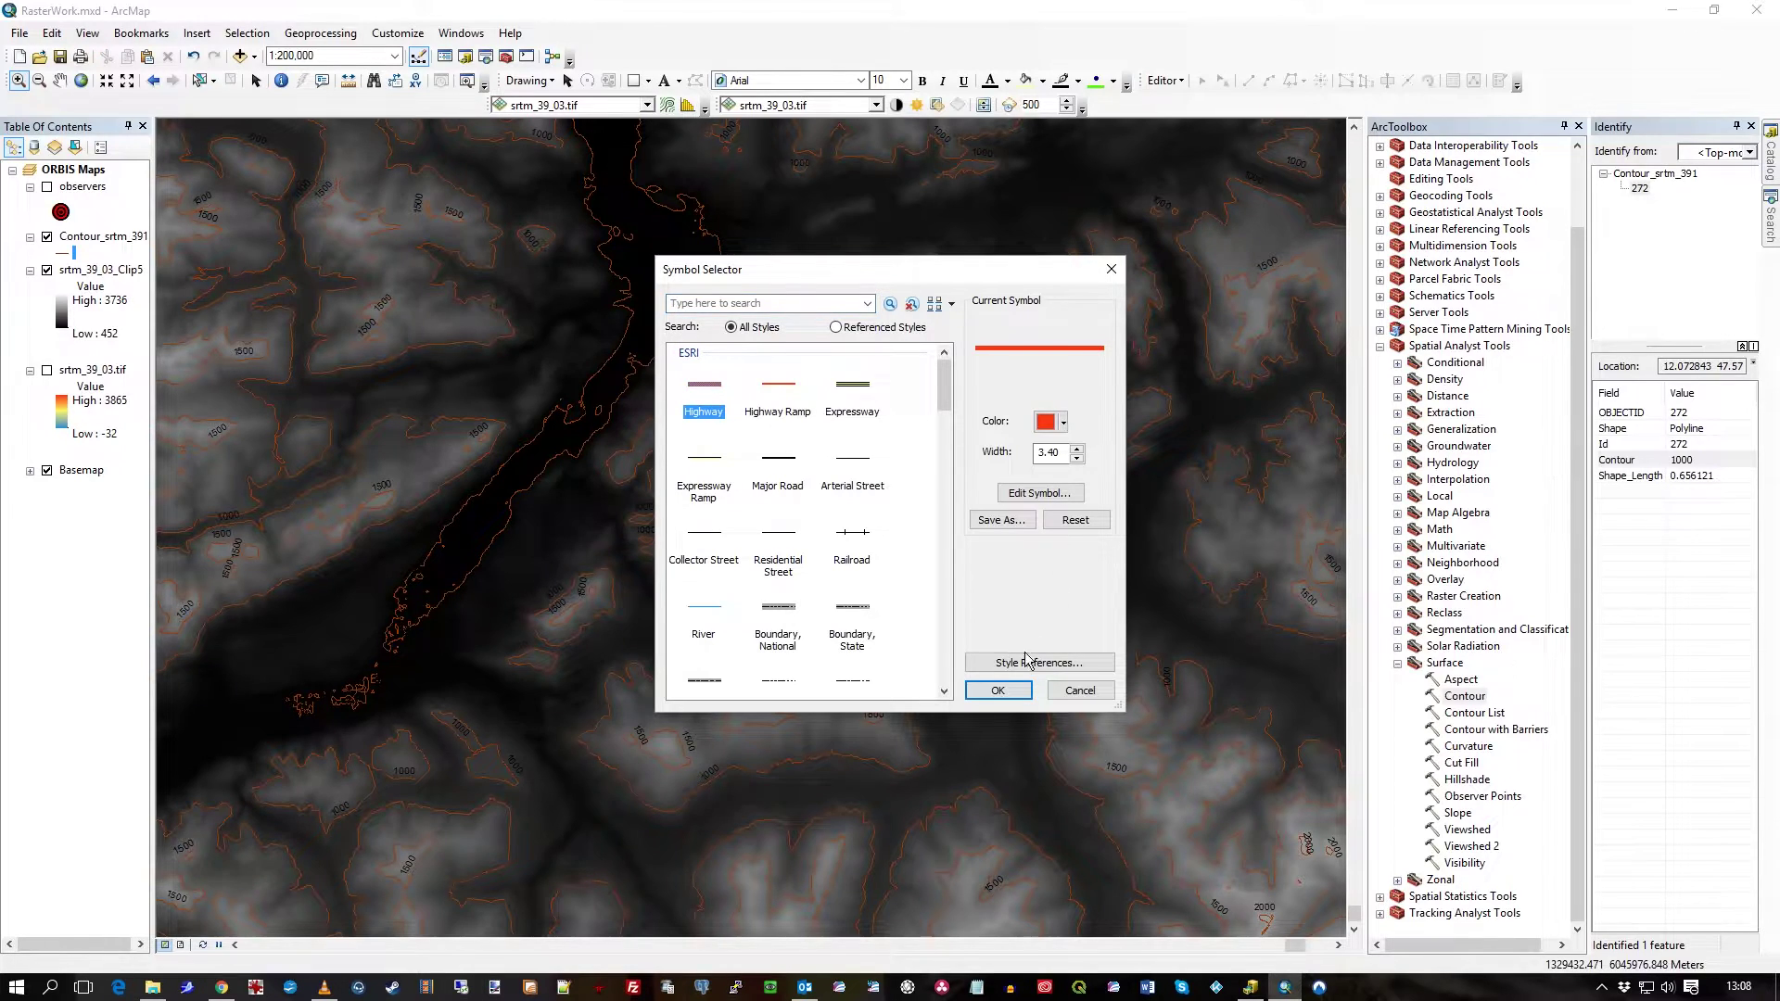
left_click(999, 691)
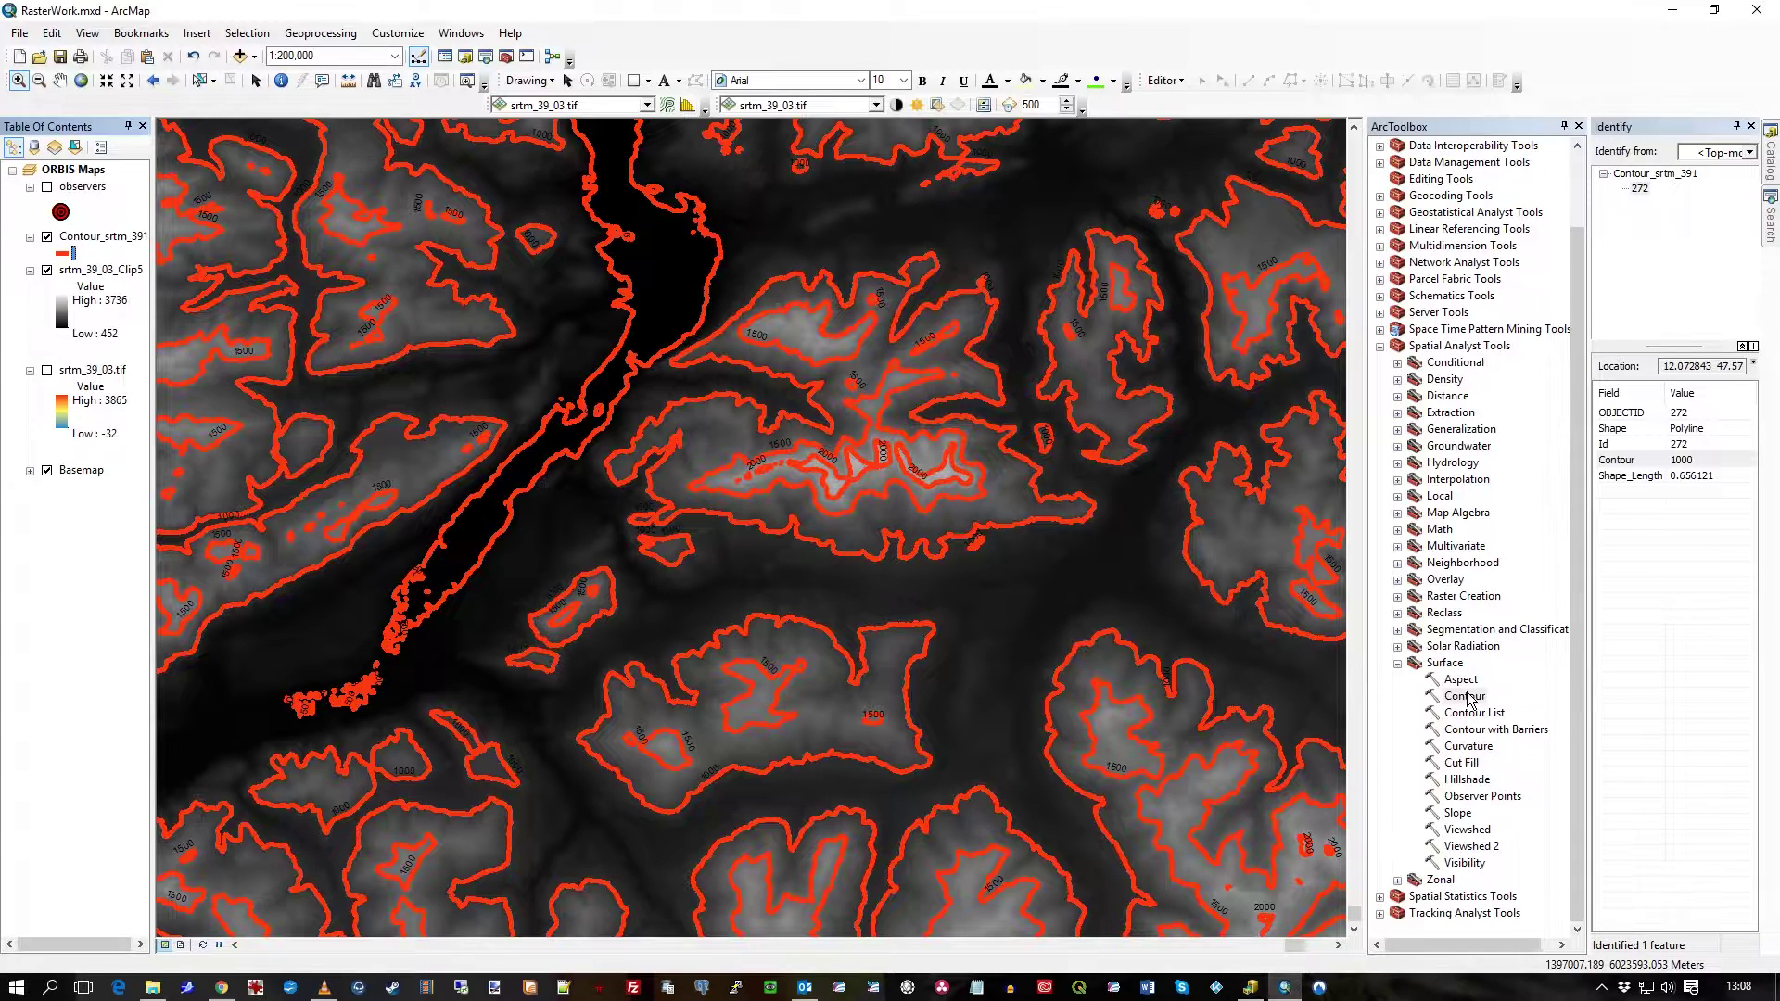
Review the parameters of the Spatial Analyst Contour tool and close it without running it.
double_click(1465, 697)
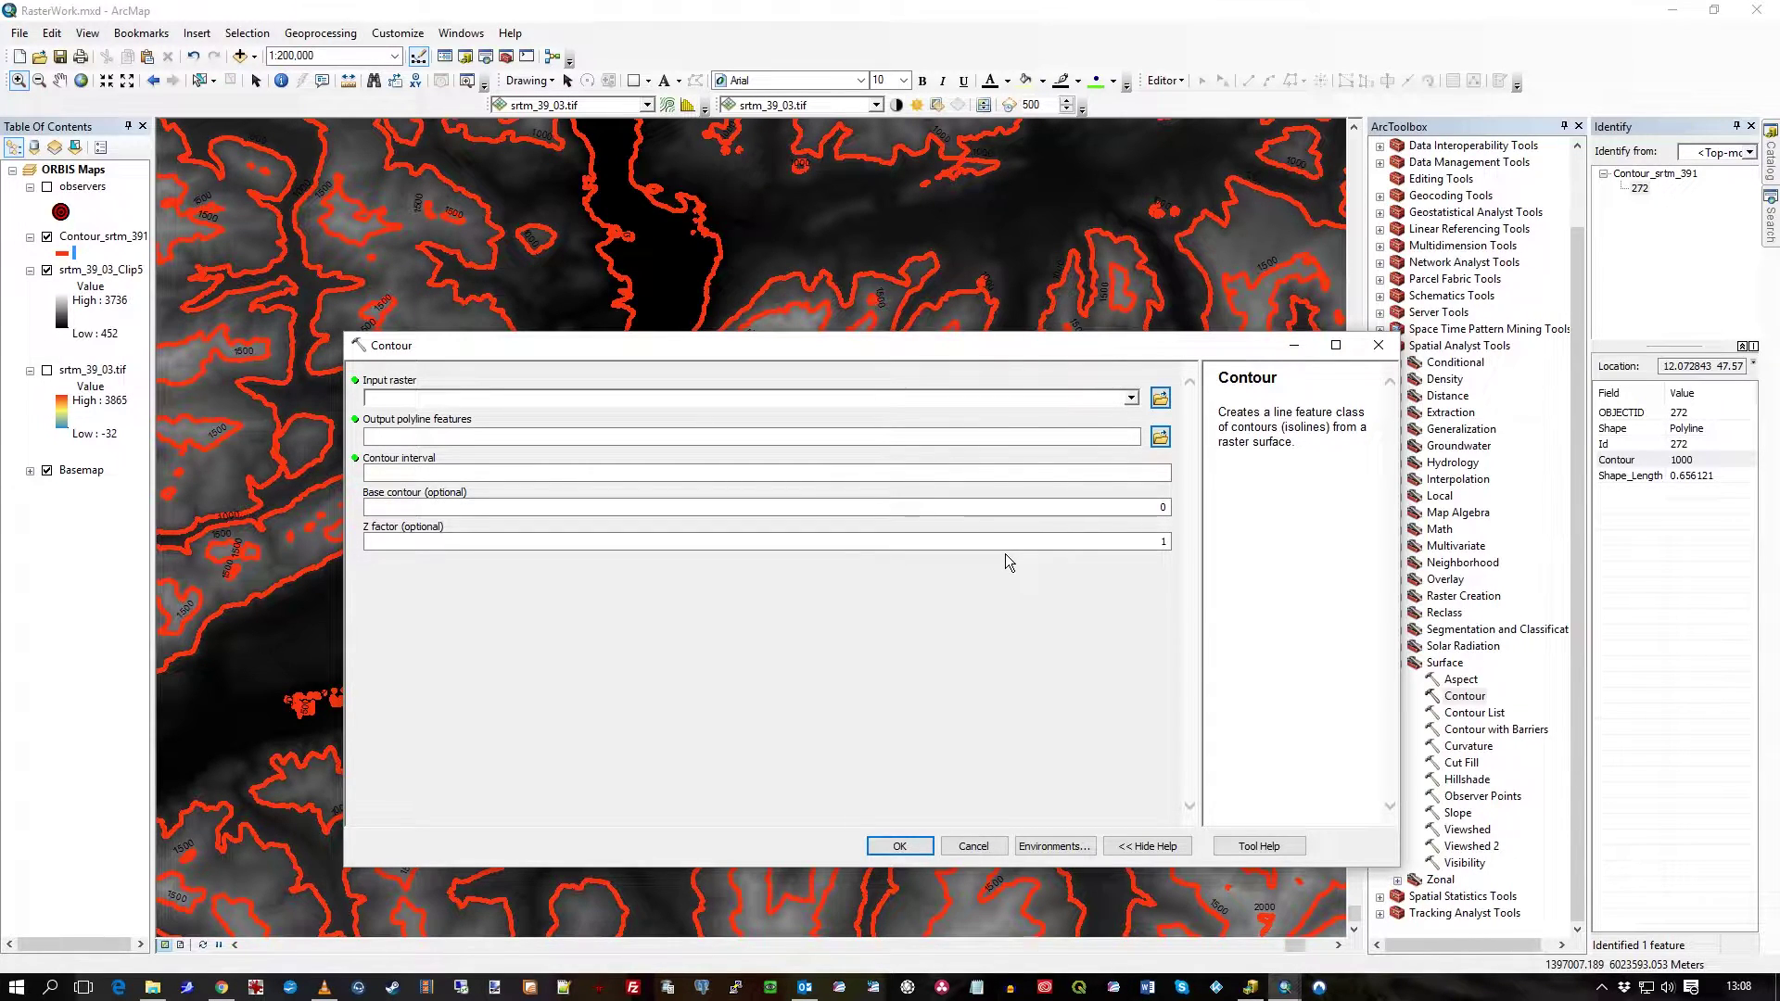
left_click(985, 845)
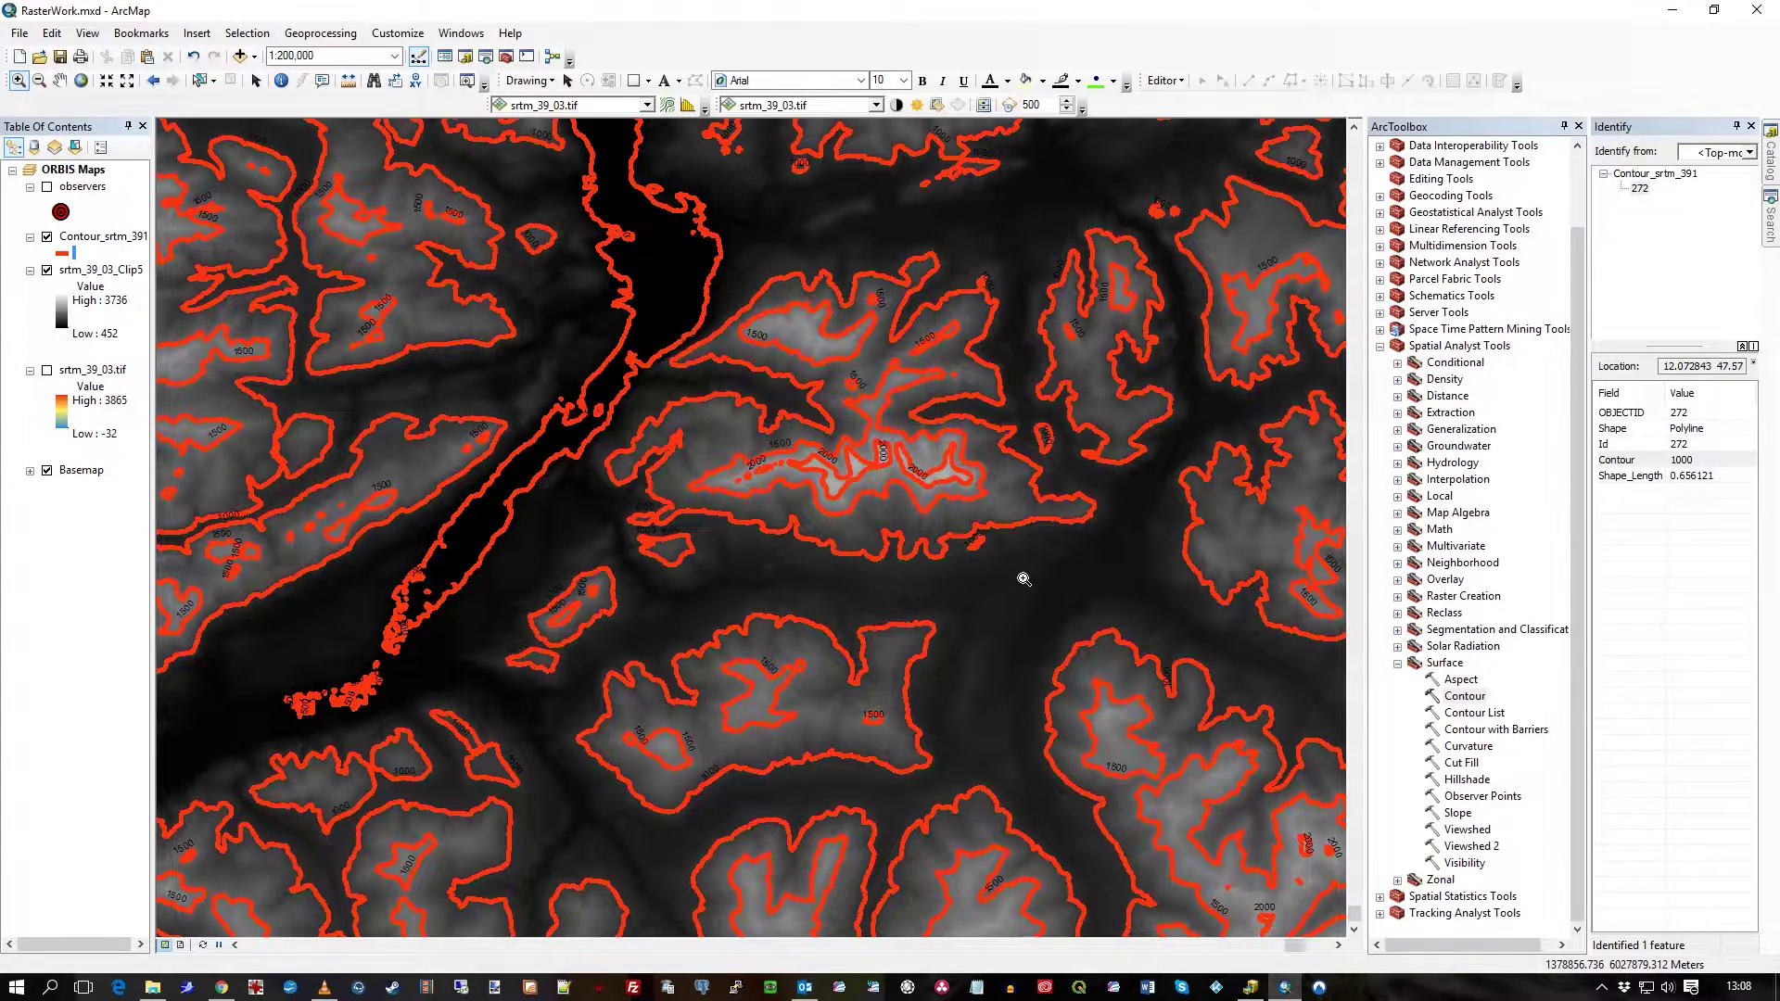